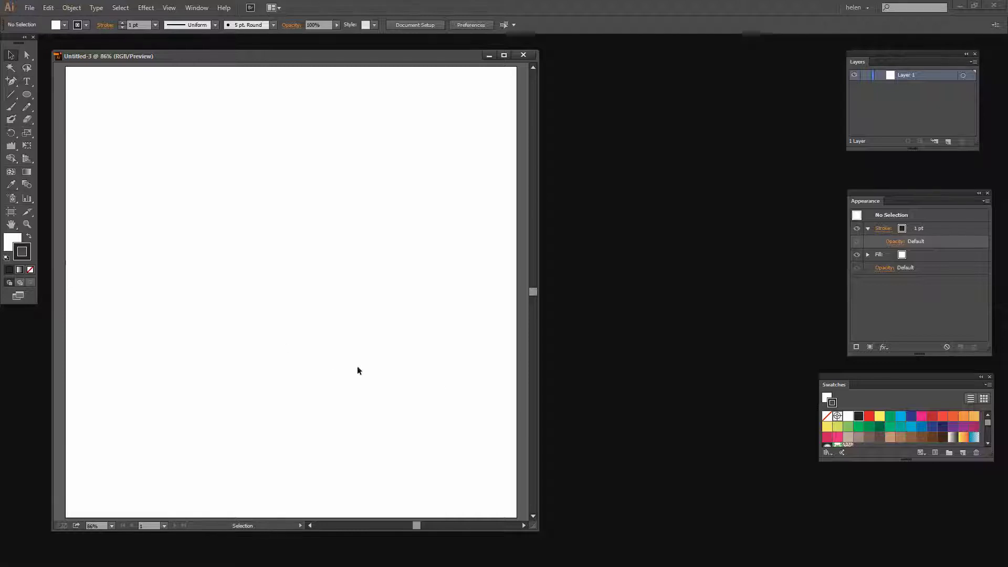
- Expand the swatch list, then set no stroke and the muted green swatch (79BD8F) as the fill for new shapes
drag(849, 376, 638, 213)
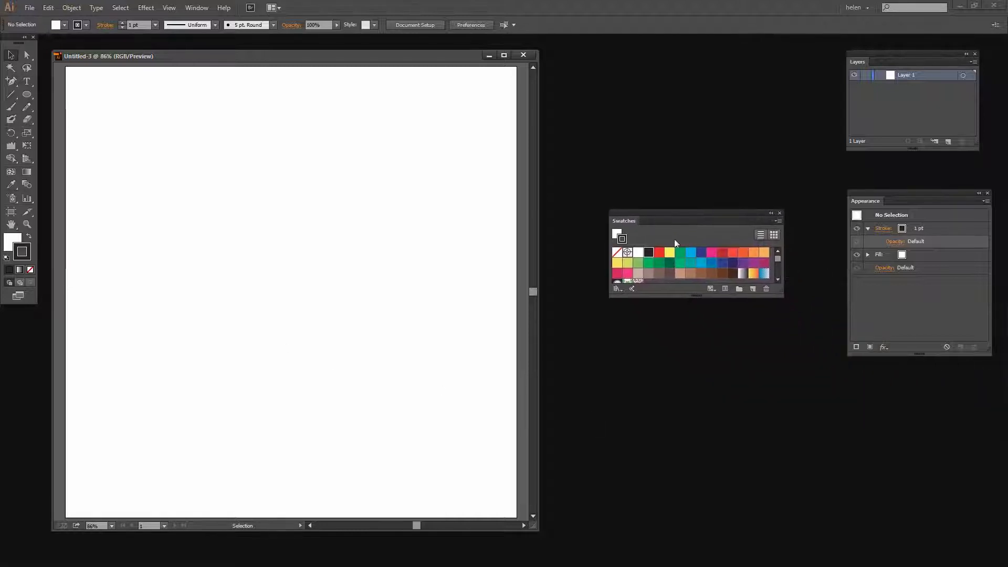
drag(782, 296, 829, 439)
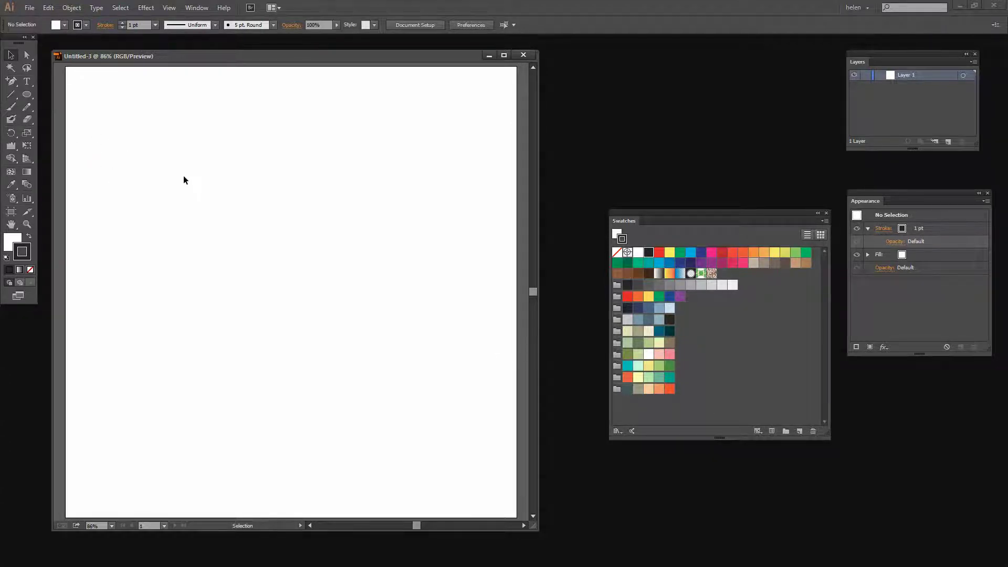
click(30, 270)
click(10, 247)
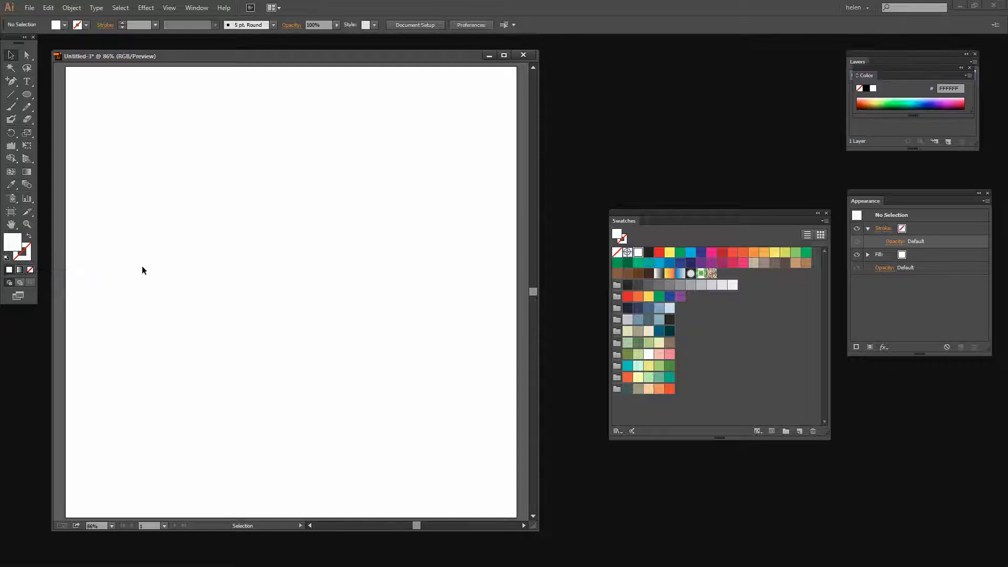
click(658, 378)
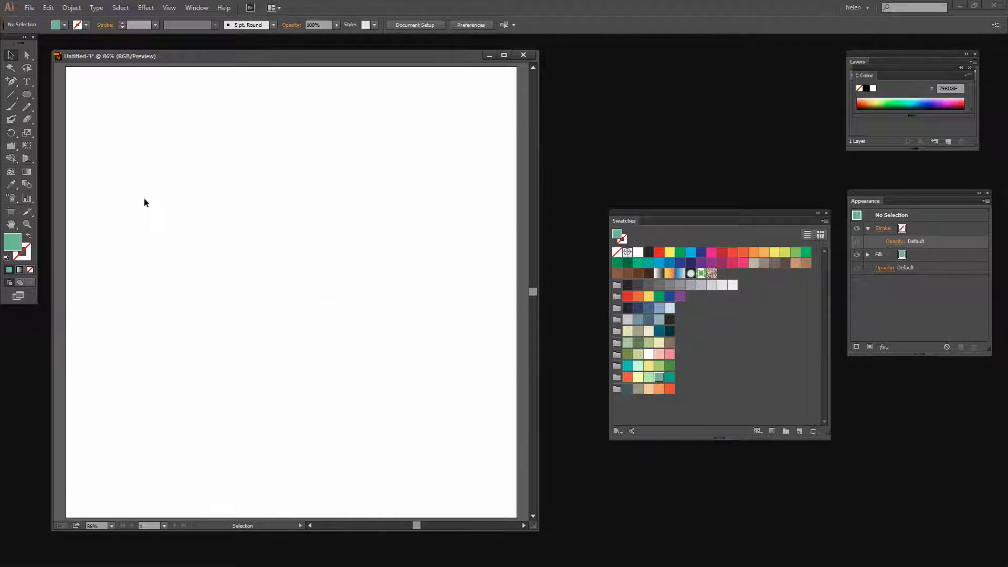
- Draw a small circle about 13 pt wide in the upper-left part of the artboard and leave it selected
click(27, 94)
drag(158, 217, 162, 223)
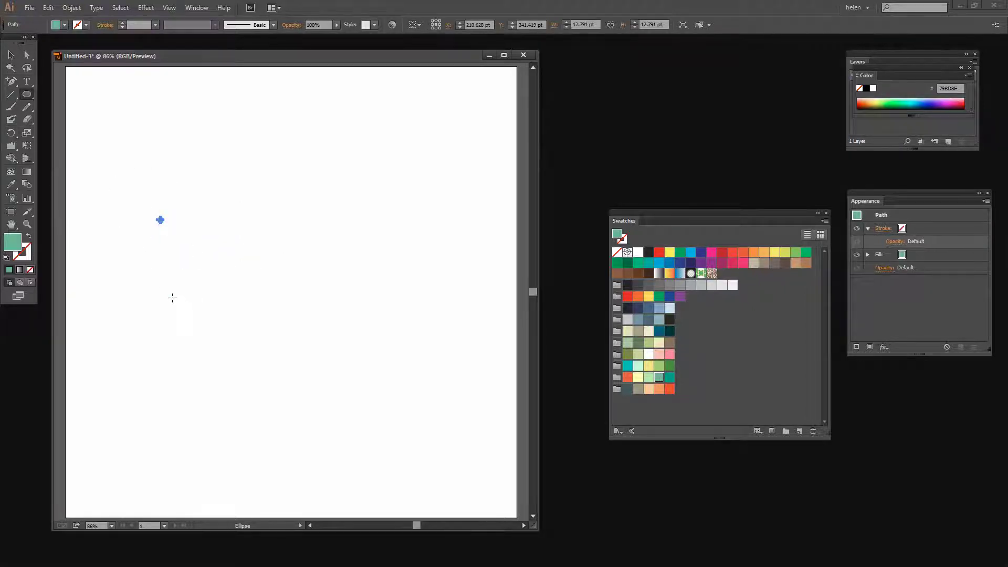
click(11, 54)
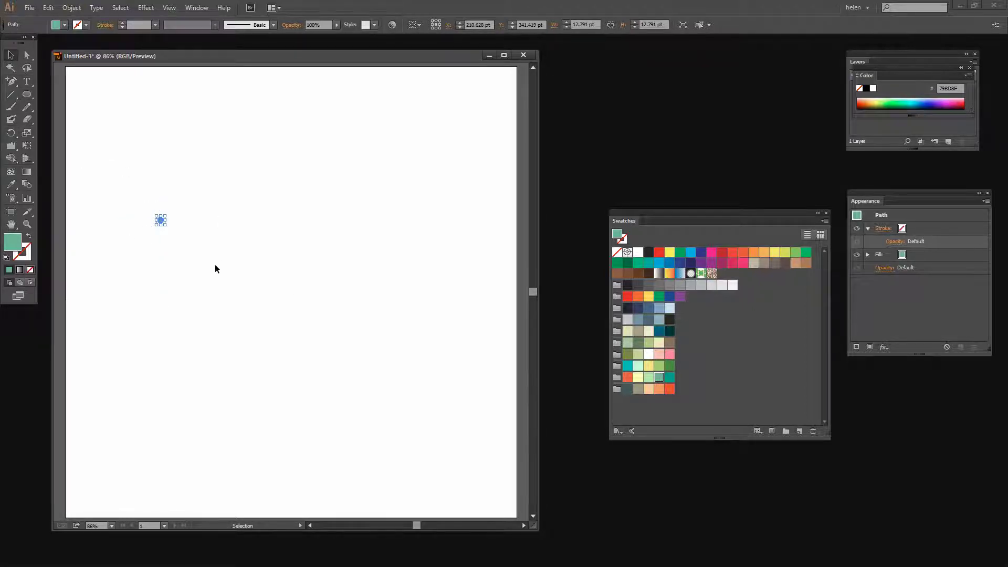
- Start a Distort & Transform > Transform effect on the circle with preview enabled and set 8 copies
click(146, 8)
mouse_move(188, 87)
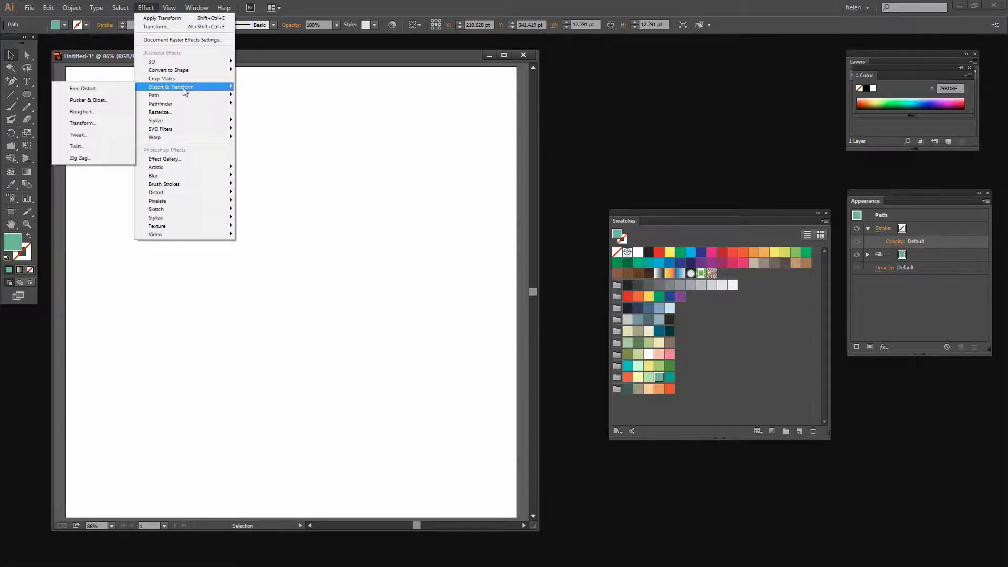
click(96, 123)
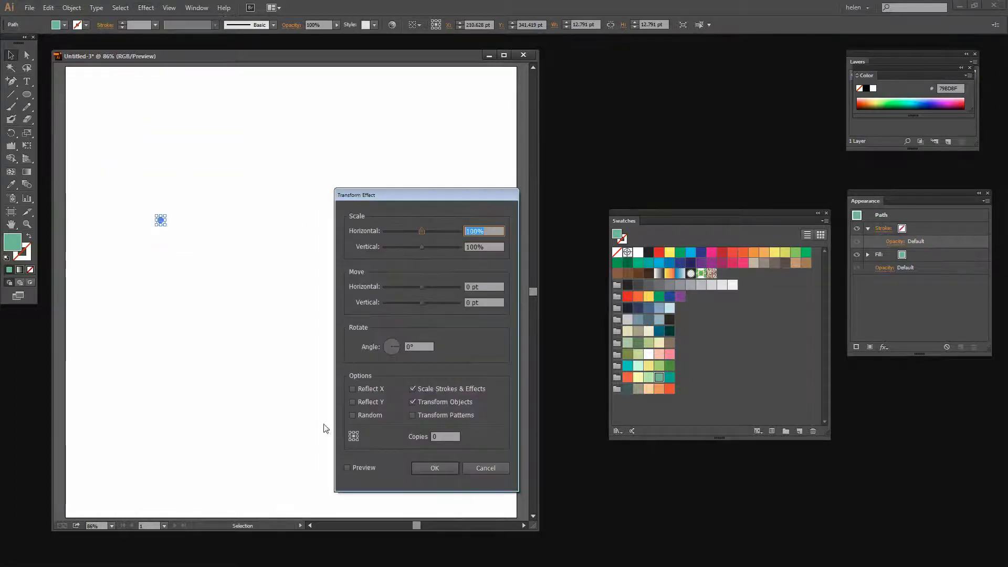
click(347, 467)
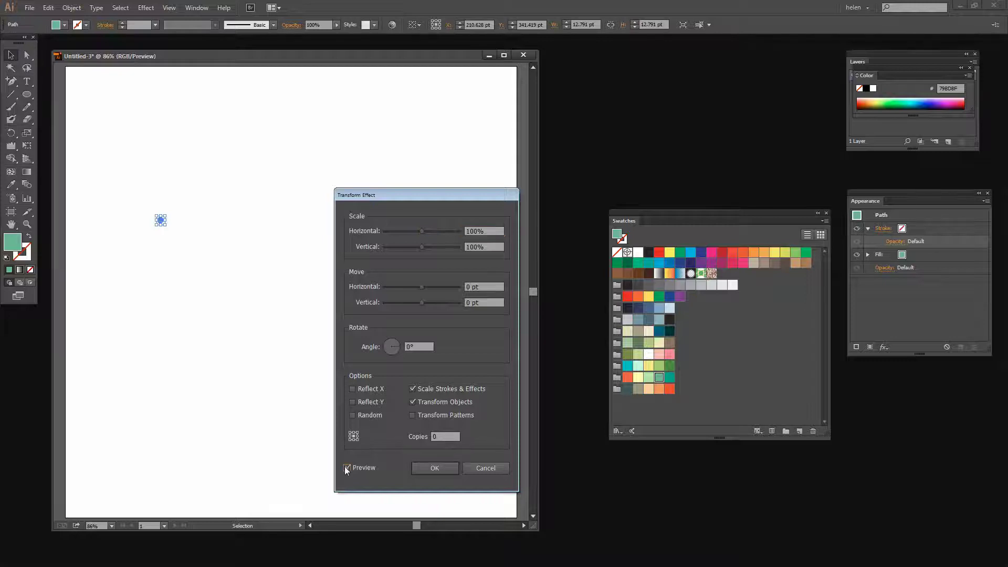
drag(389, 195, 348, 120)
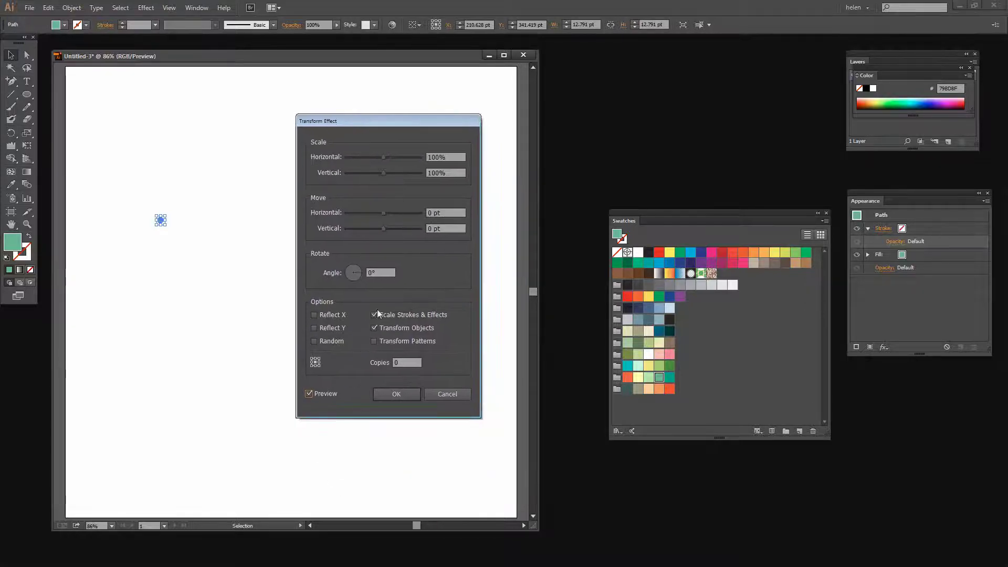
click(410, 364)
text(8)
key(Tab)
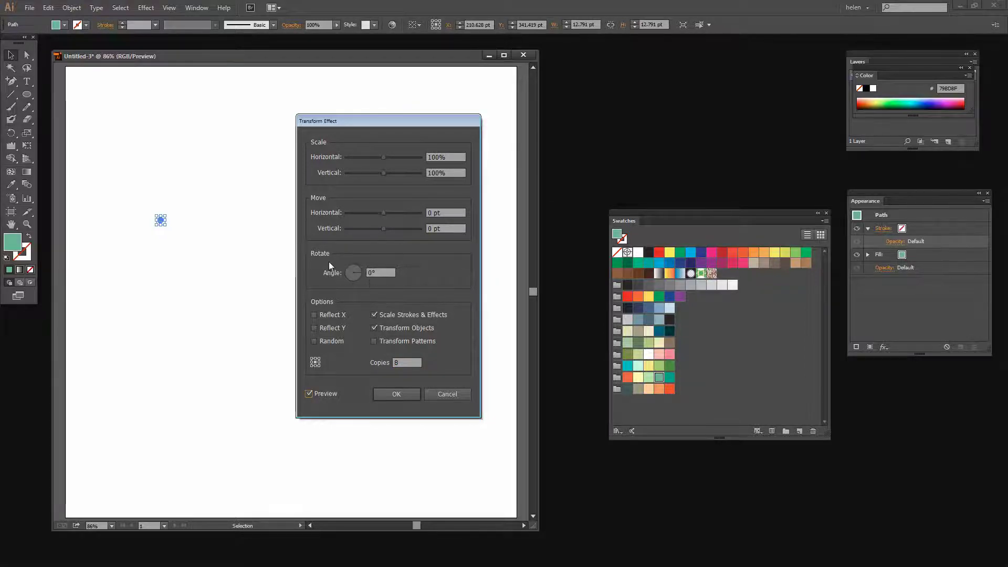
- Set the Transform effect's rotation angle to 30° and its horizontal move to 17 pt
click(380, 272)
text(3)
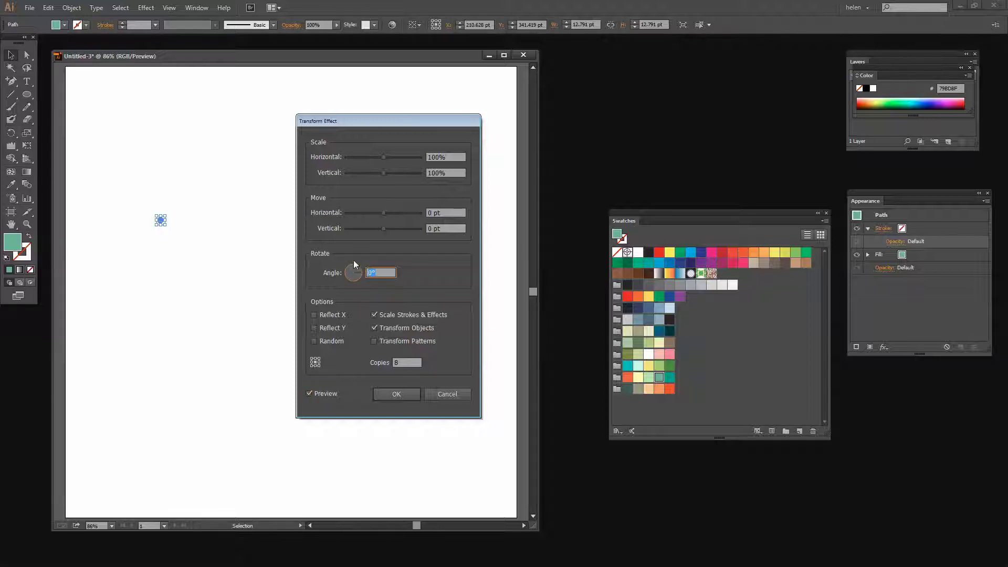
text(0)
key(Tab)
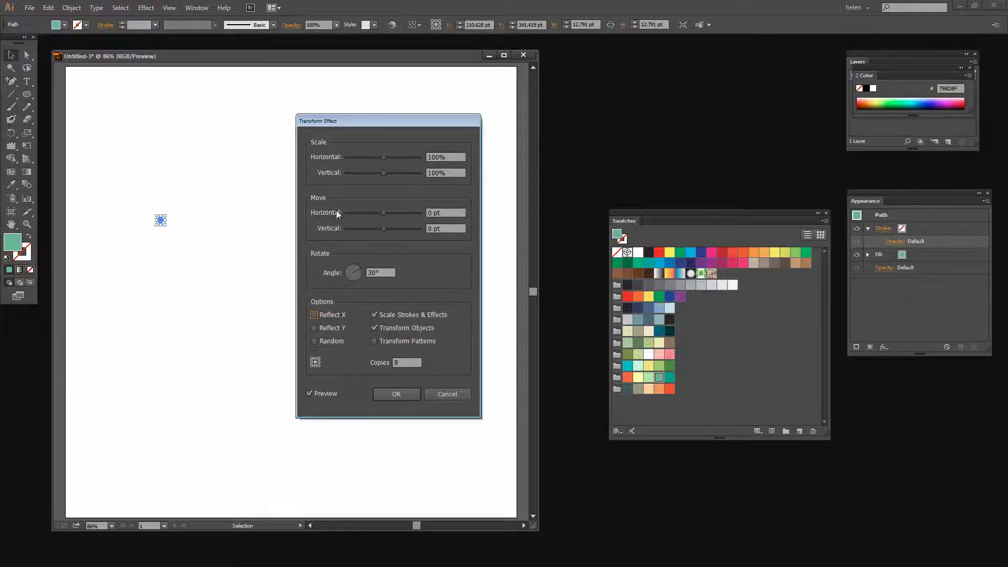
drag(383, 211, 388, 213)
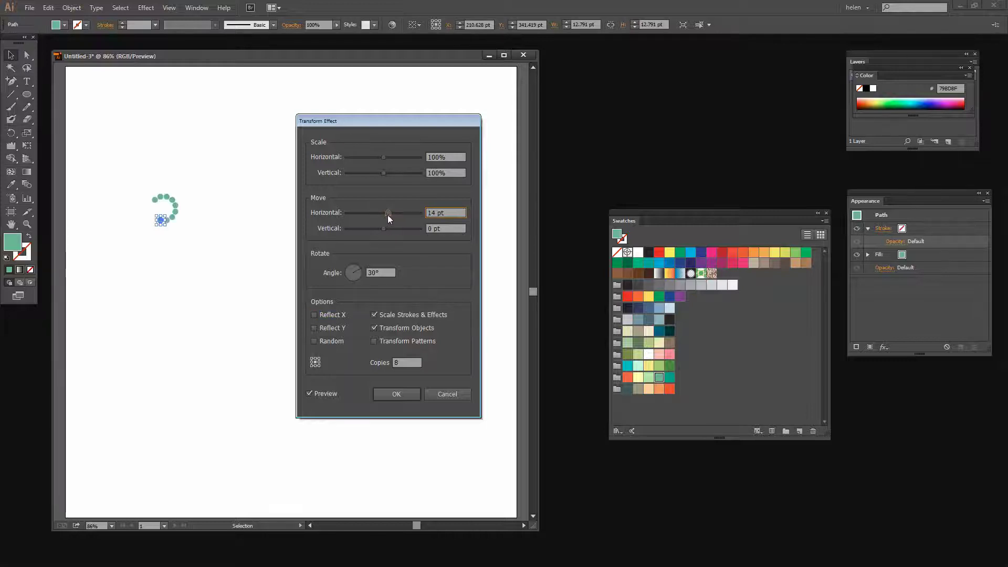
drag(389, 211, 390, 213)
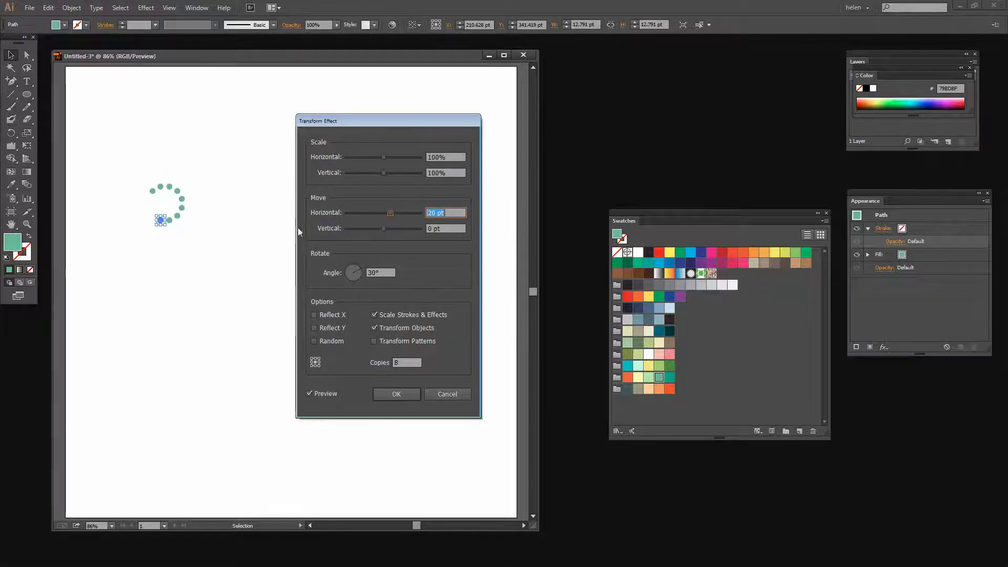
drag(390, 213, 390, 213)
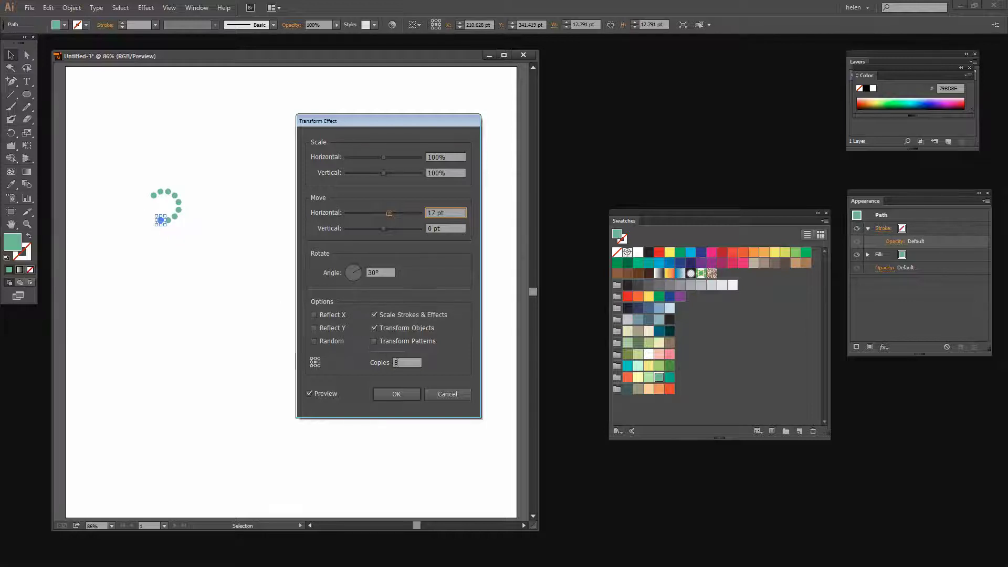
- Increase the Transform effect's copies to 11 to close the ring of dots
click(396, 362)
key(Up)
key(Up)
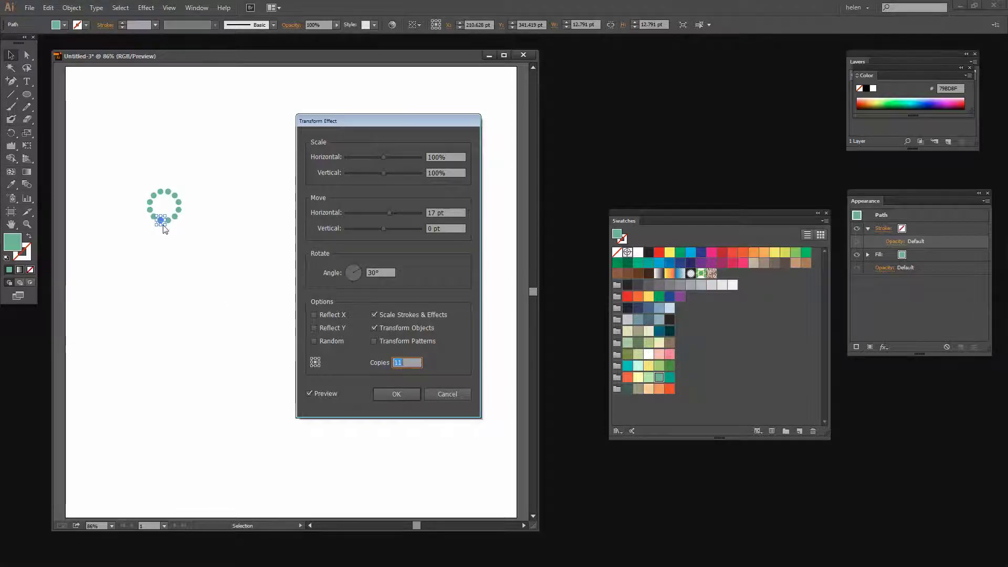
- Try a 45° rotation angle with 7 copies in the Transform effect
click(385, 273)
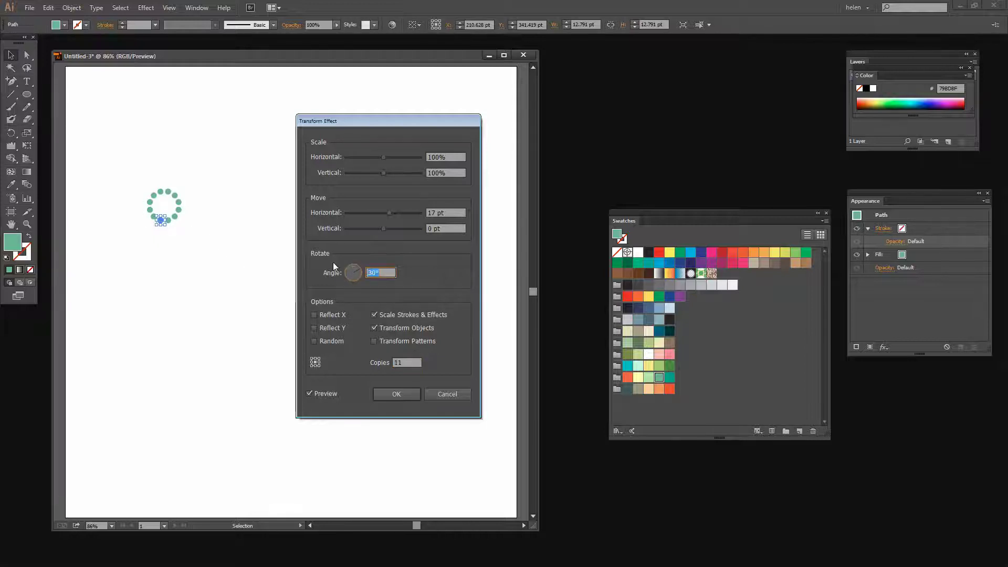
text(45)
key(Tab)
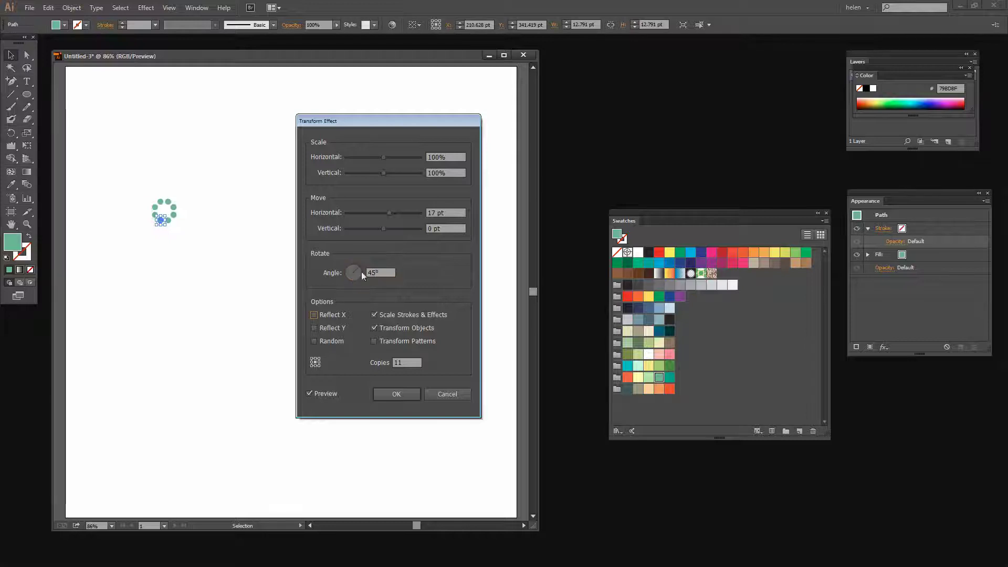
click(398, 362)
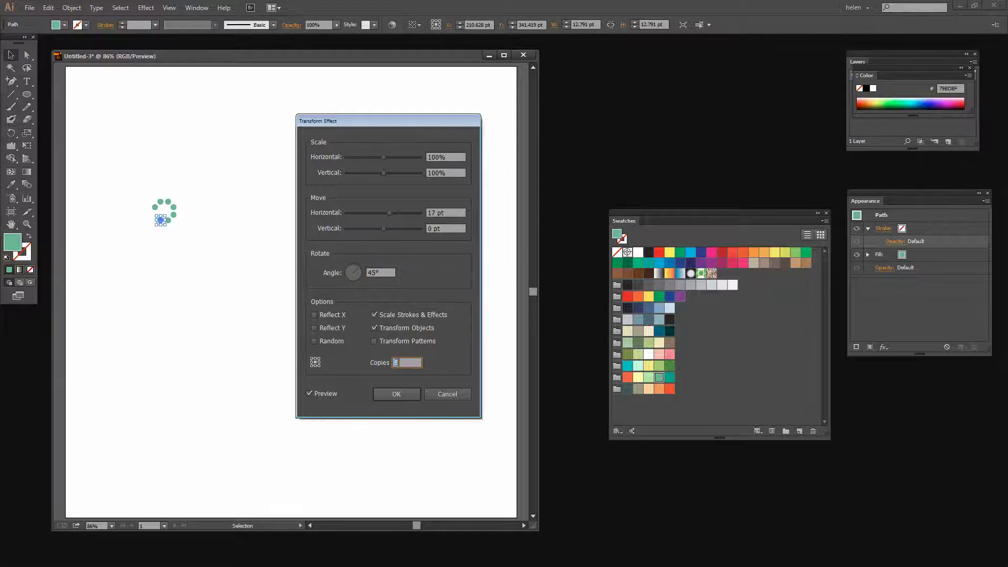
key(Up)
- Set the rotation angle back to 30° with 11 copies, apply the Transform effect and deselect the ring
click(389, 272)
text(30)
key(Tab)
double_click(397, 362)
text(11)
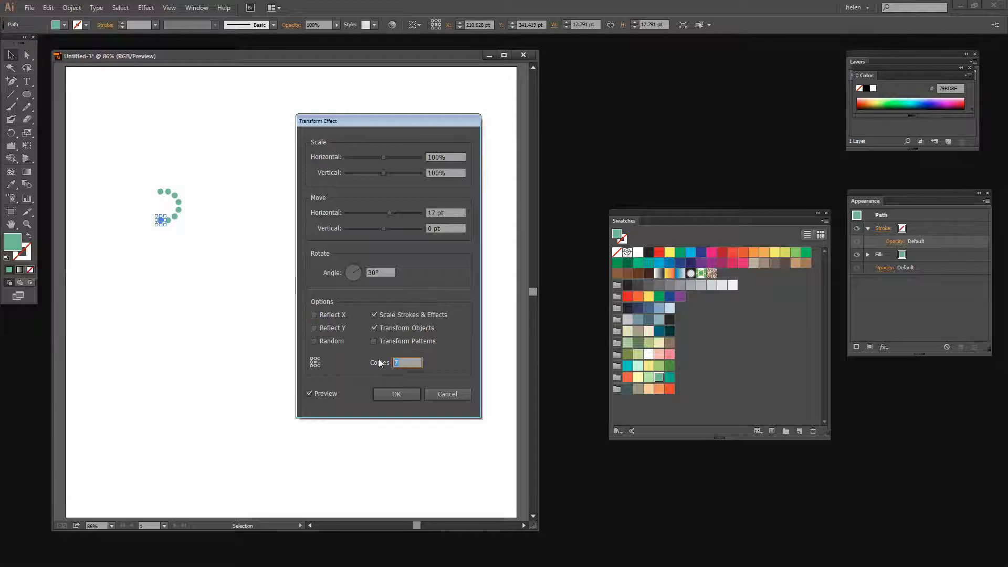
key(Tab)
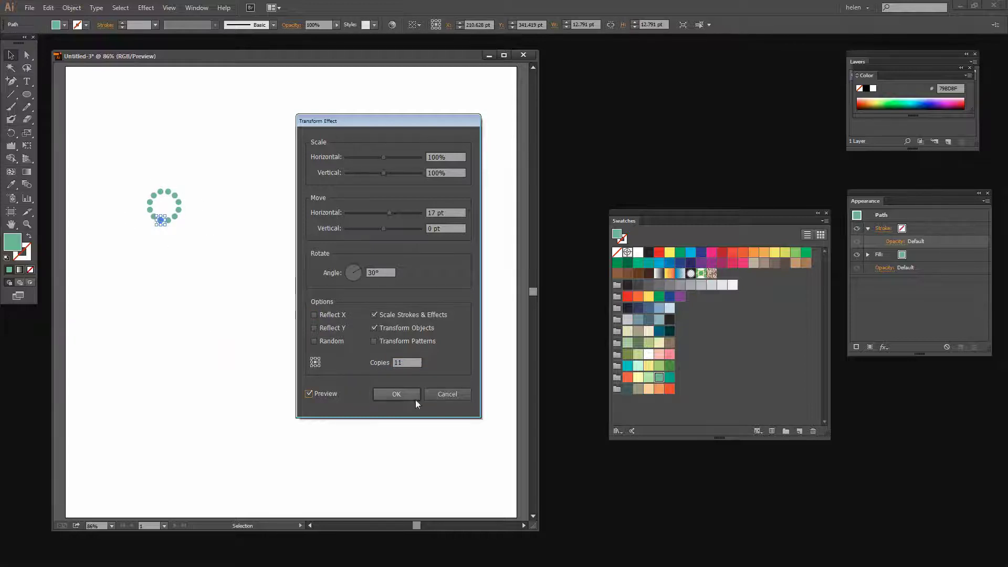
click(396, 394)
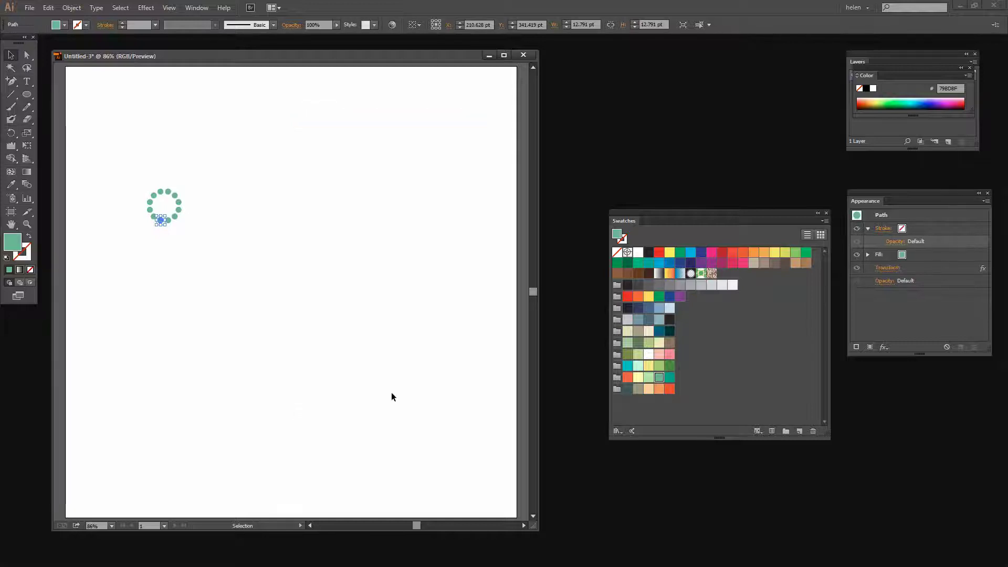
click(191, 168)
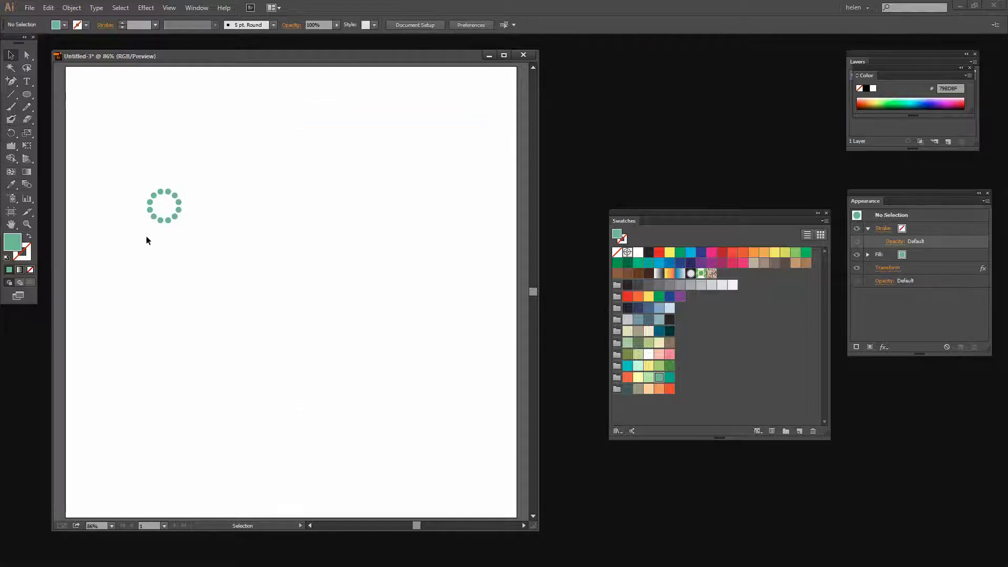
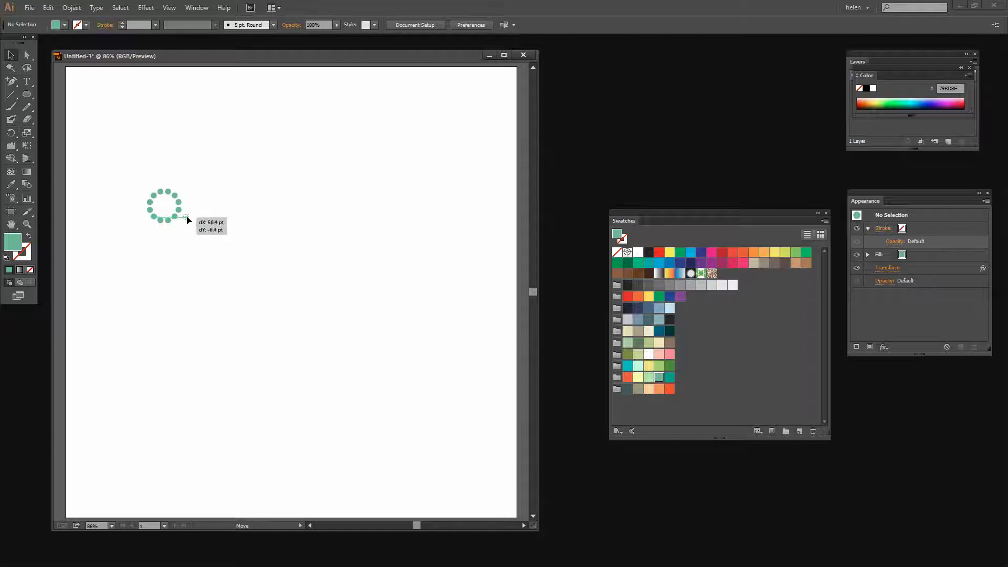
- Move the dot ring about 84 pt to the right, then copy it and paste the copy in place
click(266, 212)
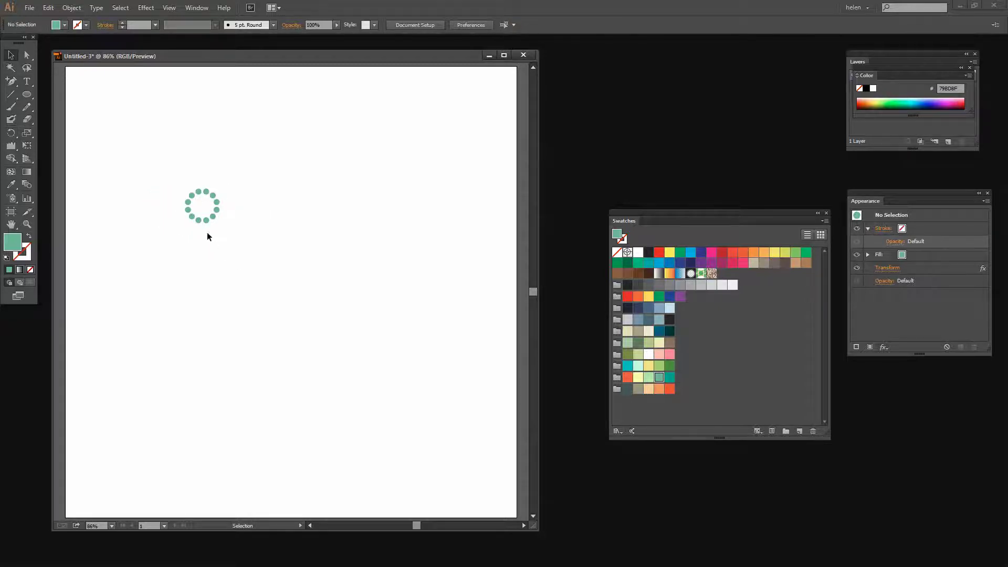
click(198, 219)
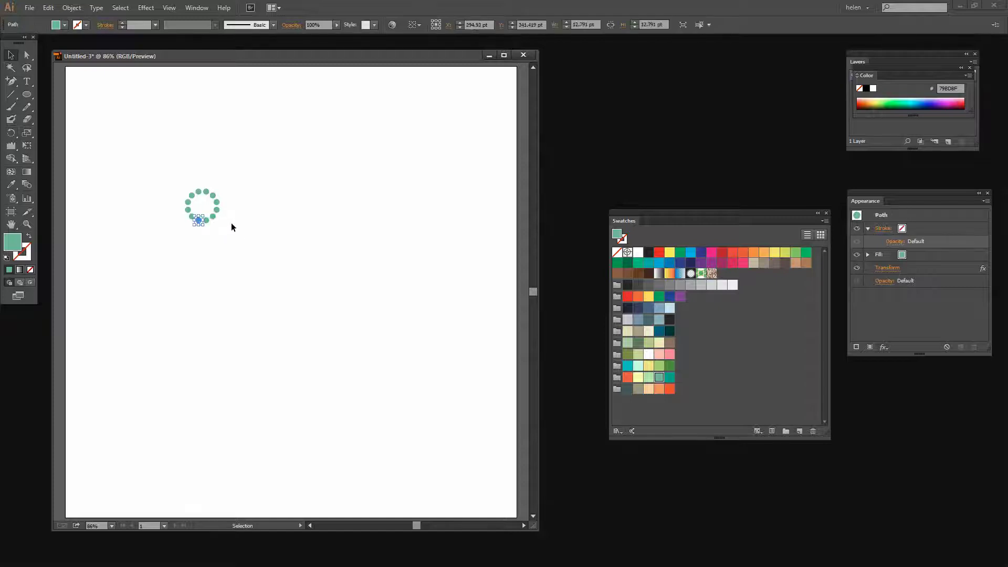
click(47, 8)
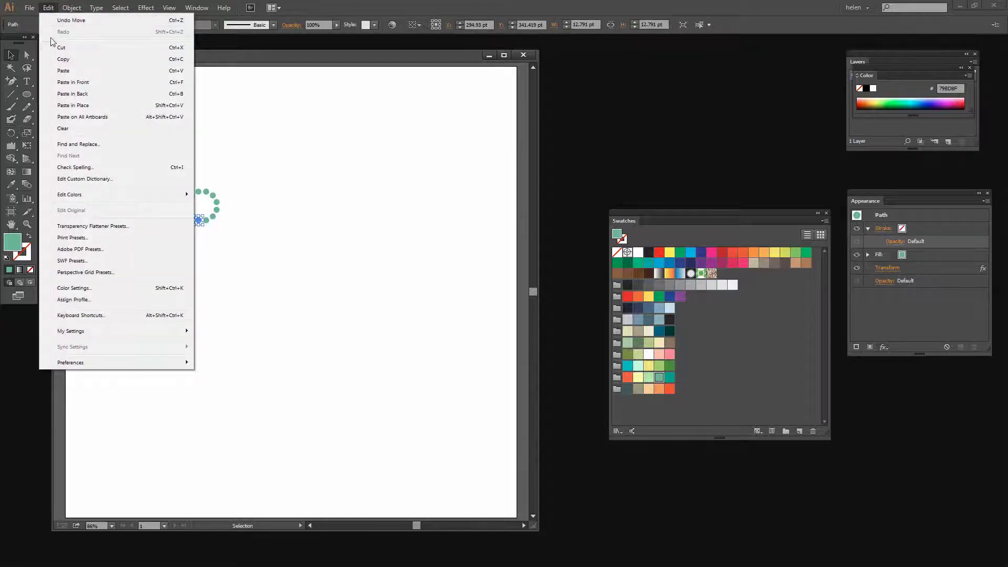
click(59, 59)
click(48, 8)
click(79, 105)
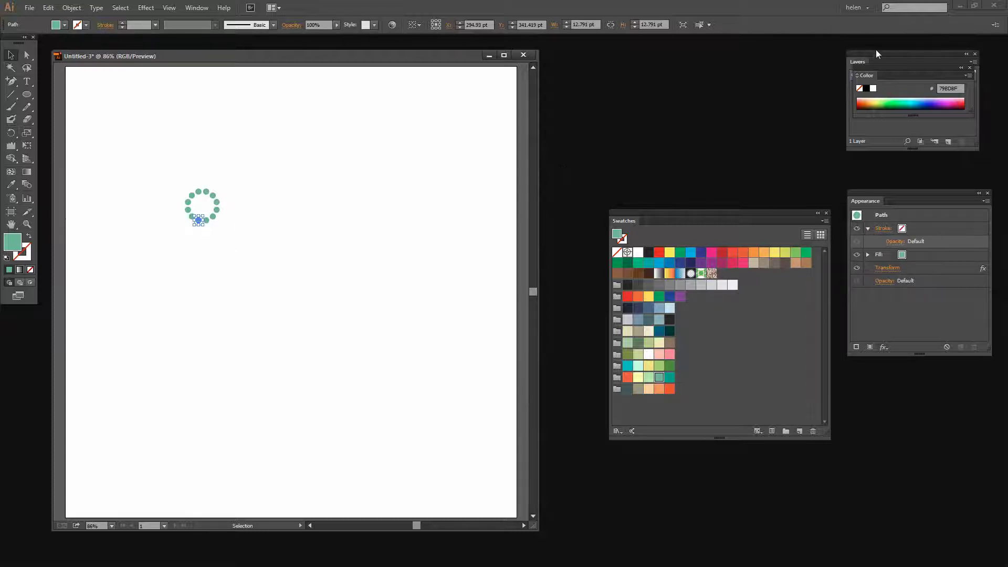
- Enlarge the Layers panel beside the artboard and set its row size to Large
drag(861, 64, 549, 92)
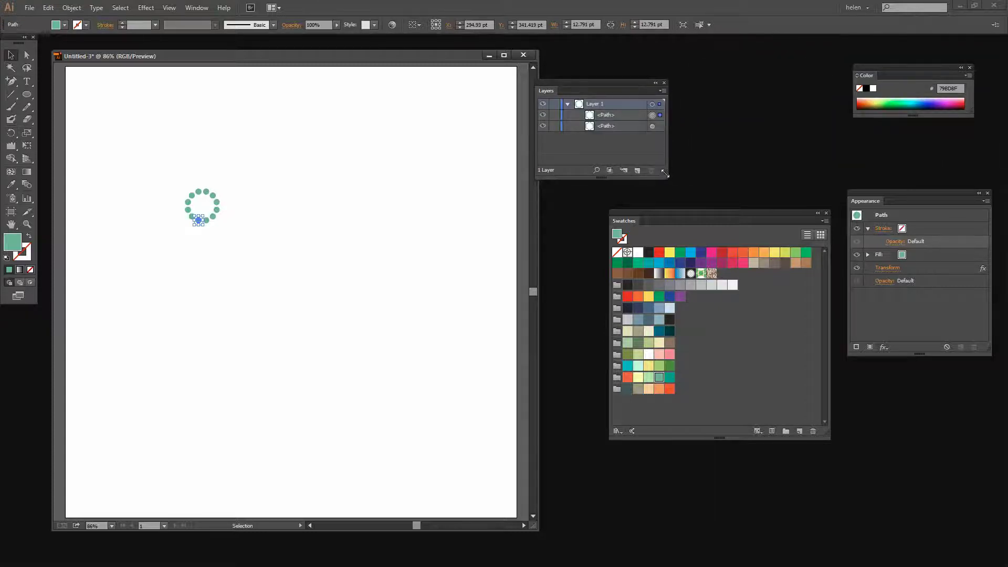
drag(664, 175, 735, 349)
click(731, 90)
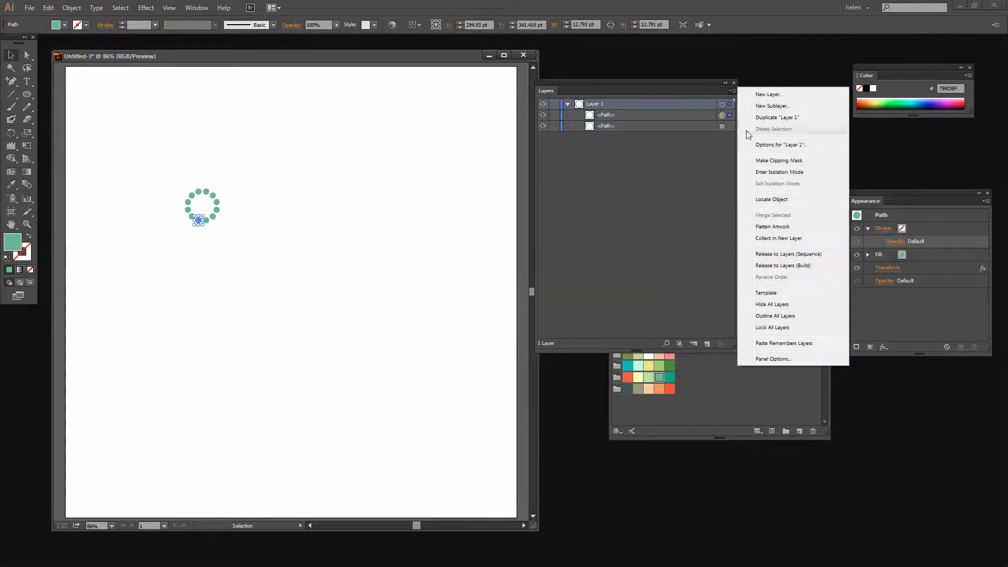
click(769, 359)
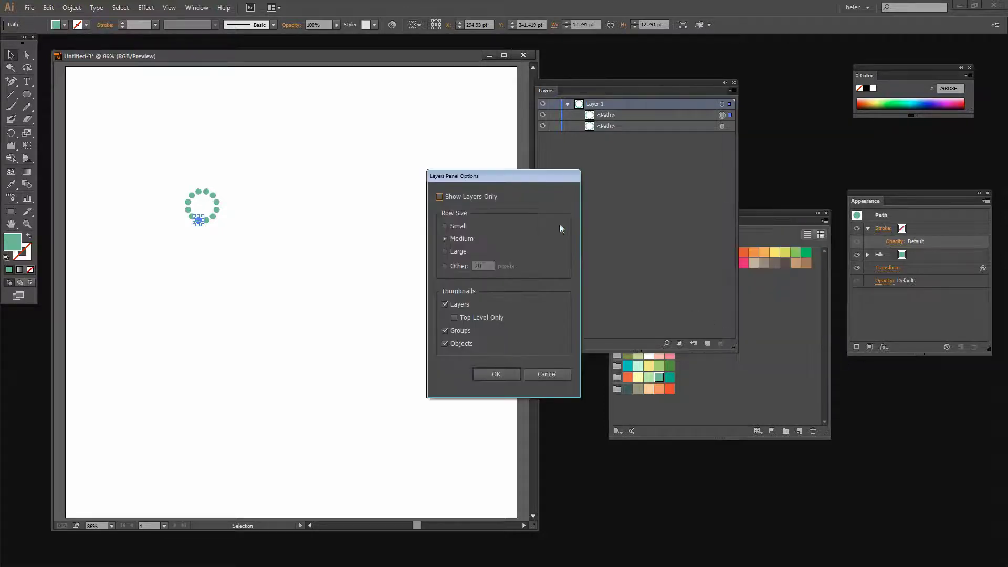
click(451, 251)
click(494, 374)
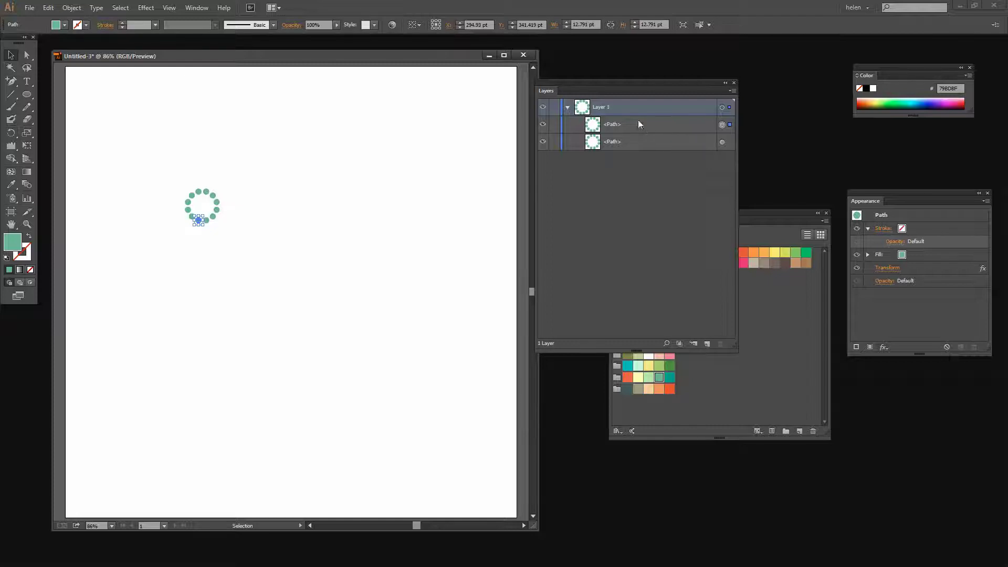
- Select the upper of the two ring paths in Layer 1 and fill it with orange (F7941E)
click(589, 126)
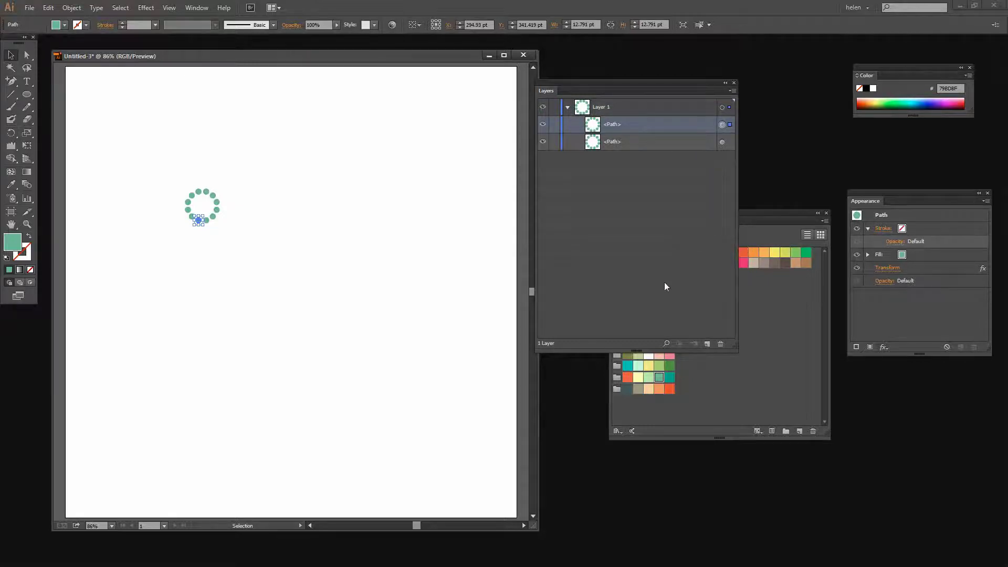
click(756, 253)
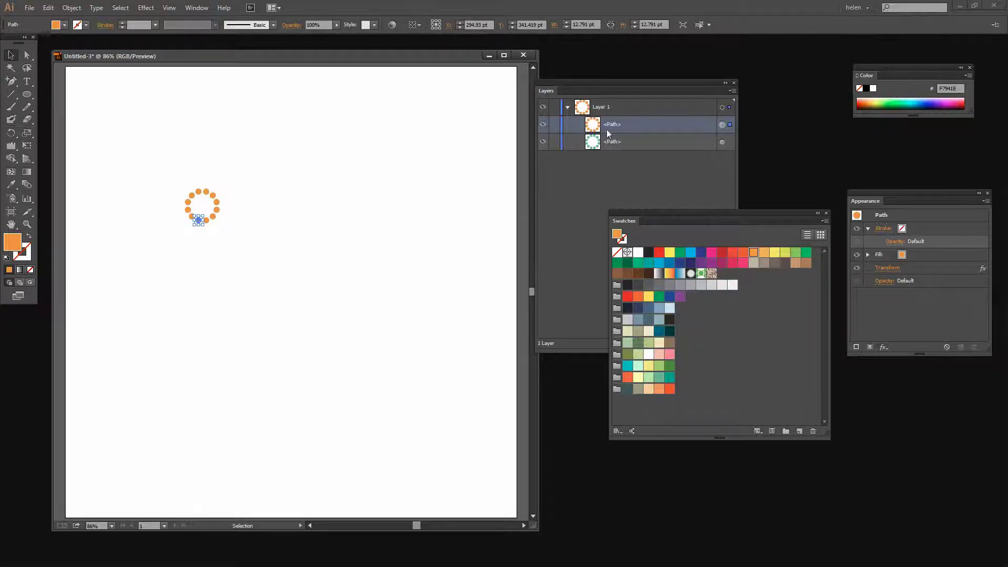
- Expand the appearance of the orange ring and scale it proportionally from its centre to about 125 pt wide, around the green ring
click(73, 8)
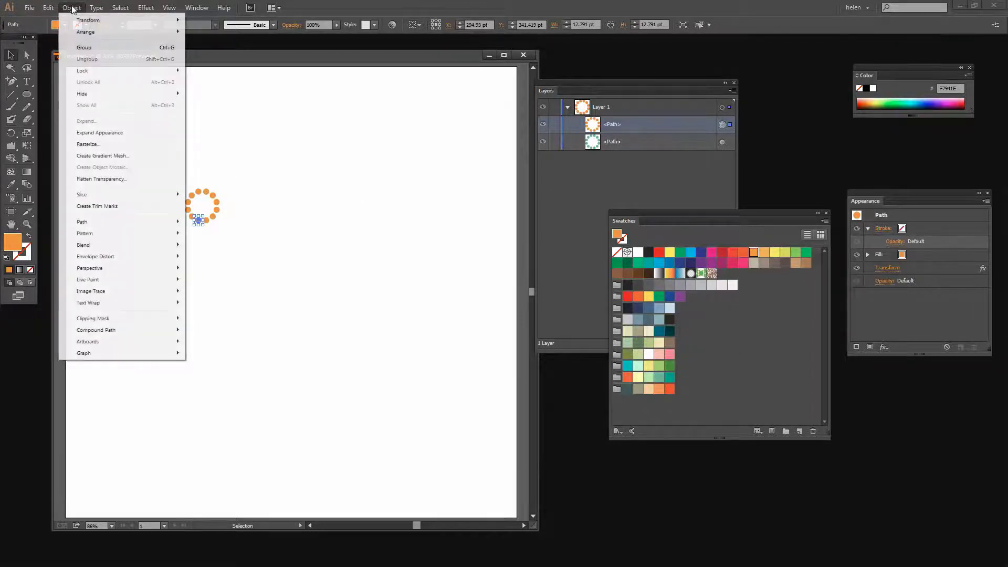
click(99, 132)
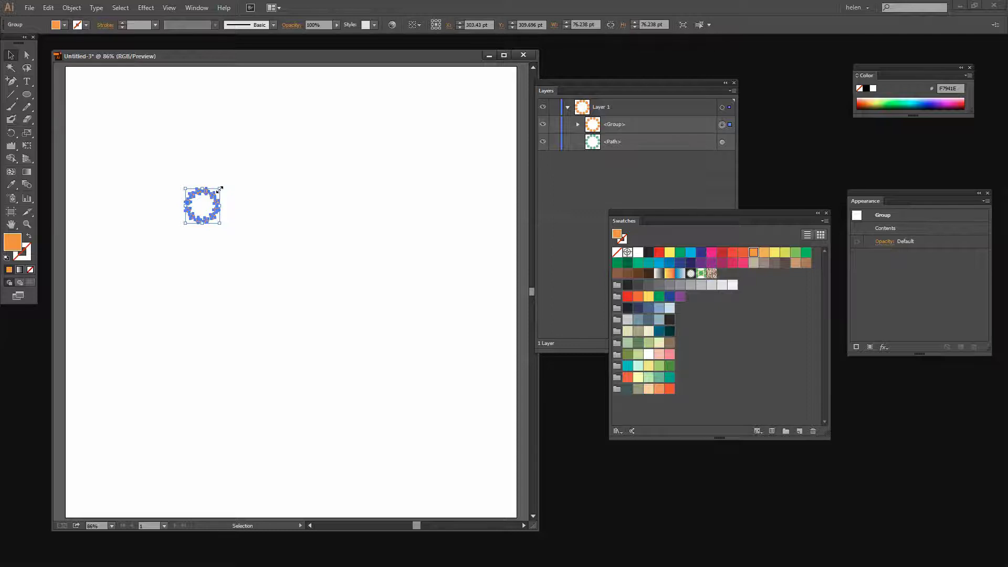
mouse_move(219, 189)
mouse_down()
mouse_move(244, 158)
mouse_move(234, 178)
mouse_up()
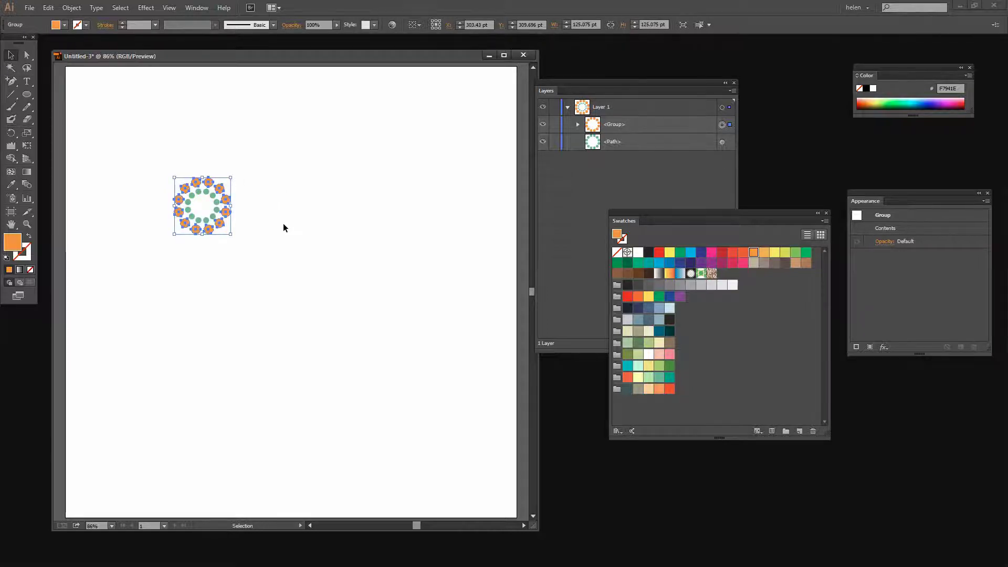
click(265, 311)
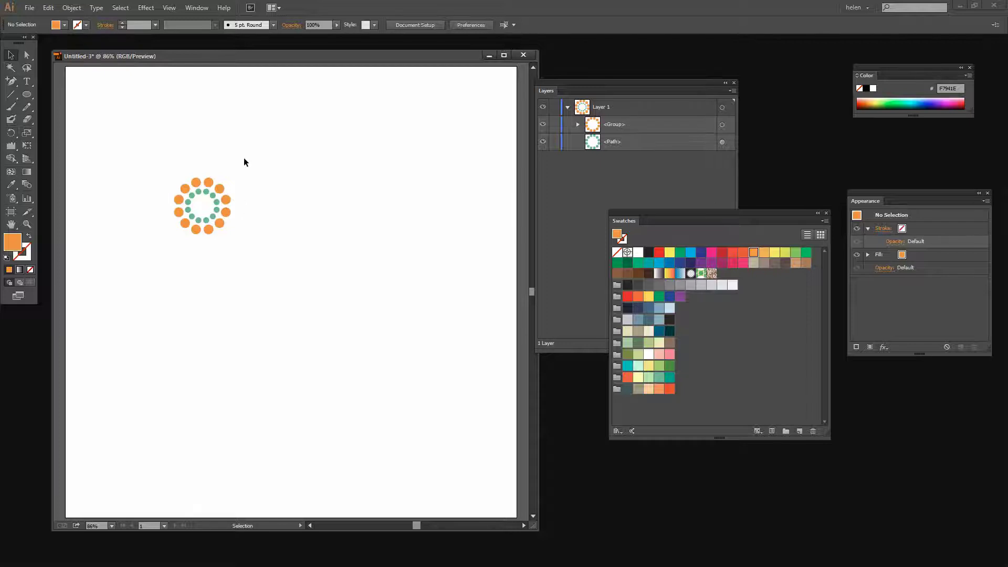
- Copy the inner green ring, paste the copy in place and fill it with pink
click(200, 223)
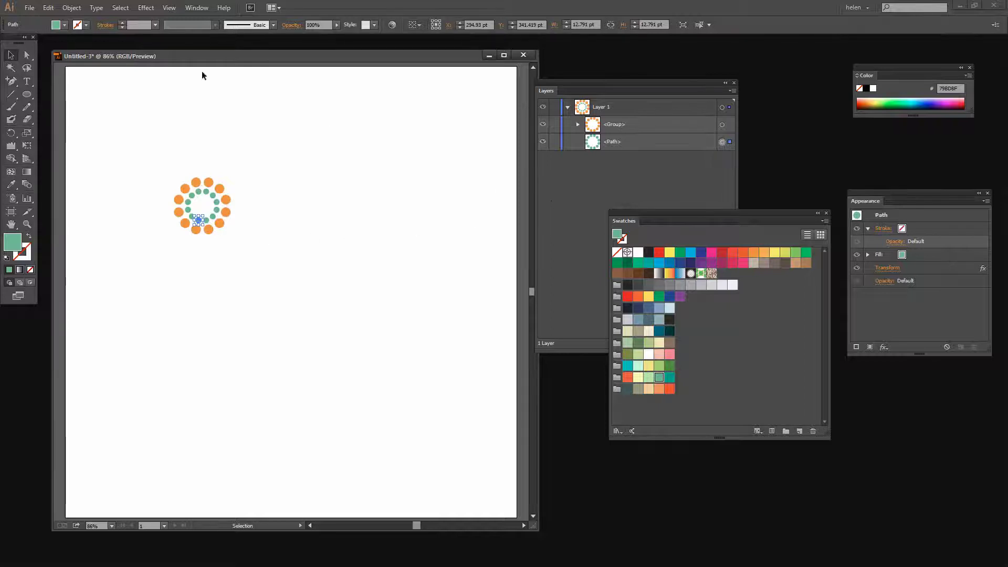
click(48, 8)
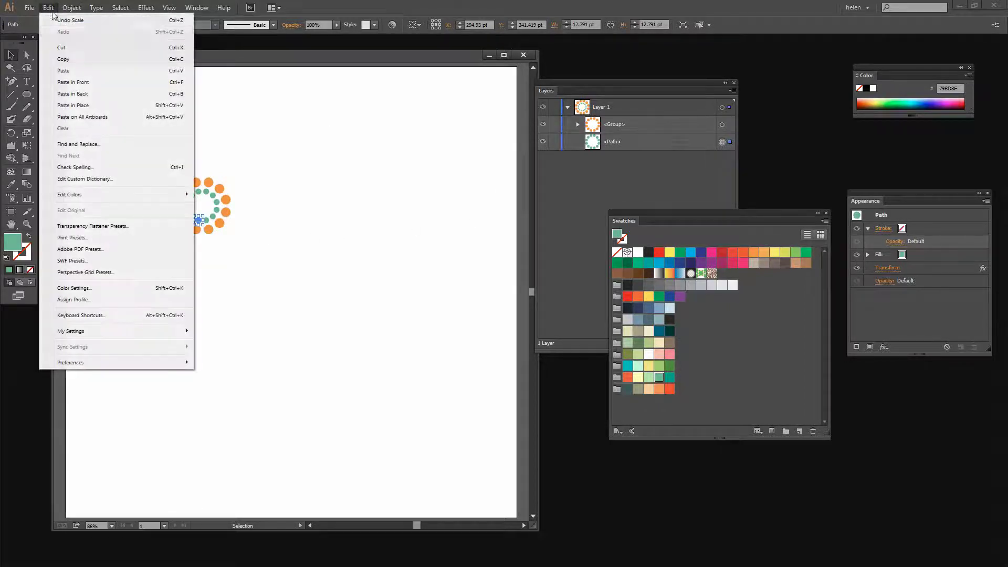
click(63, 59)
click(49, 8)
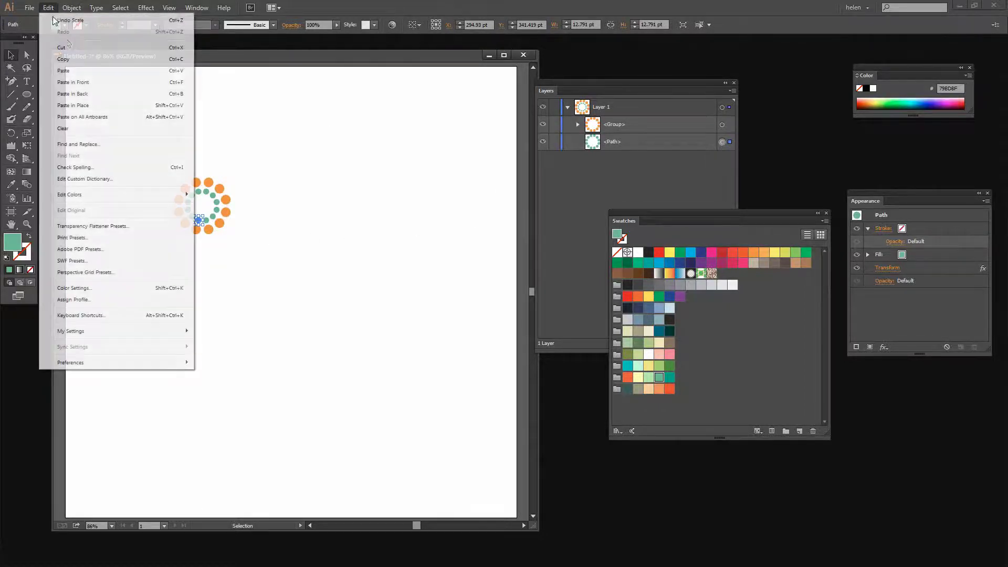
click(95, 105)
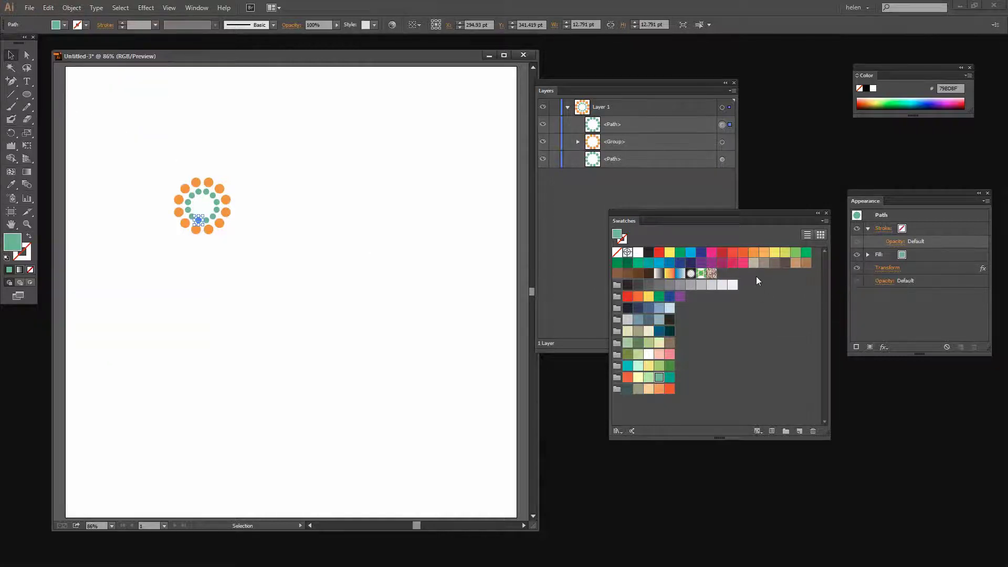
click(670, 355)
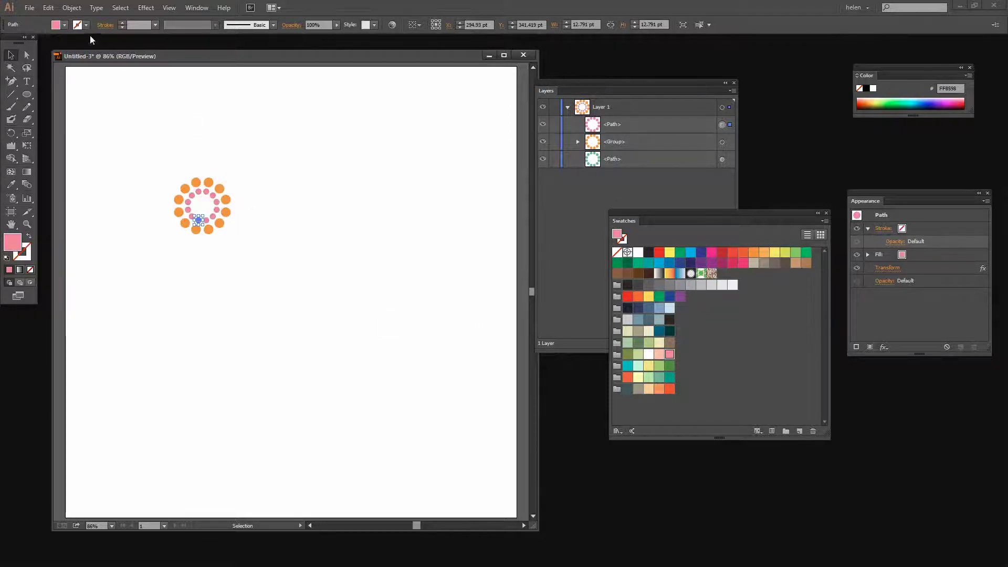
- Expand the appearance of the pink ring and scale it from its centre until it surrounds the orange ring
click(72, 8)
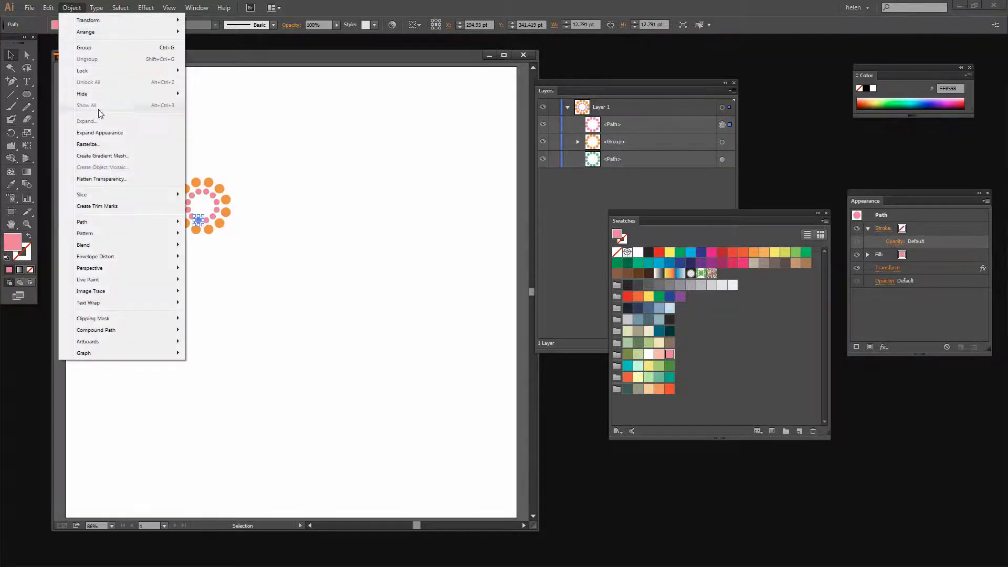
click(100, 130)
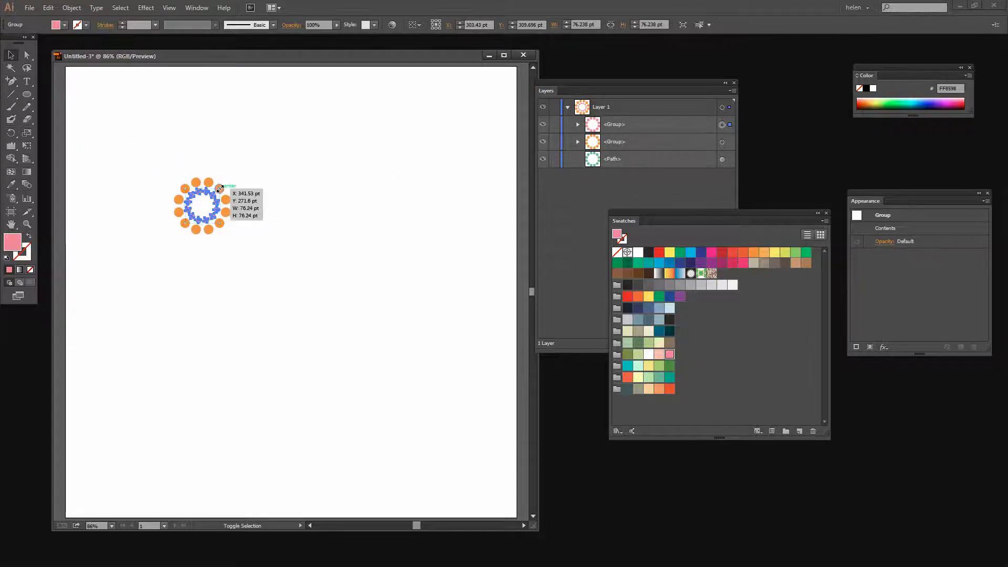
drag(220, 187, 248, 160)
key(ctrl+shift+a)
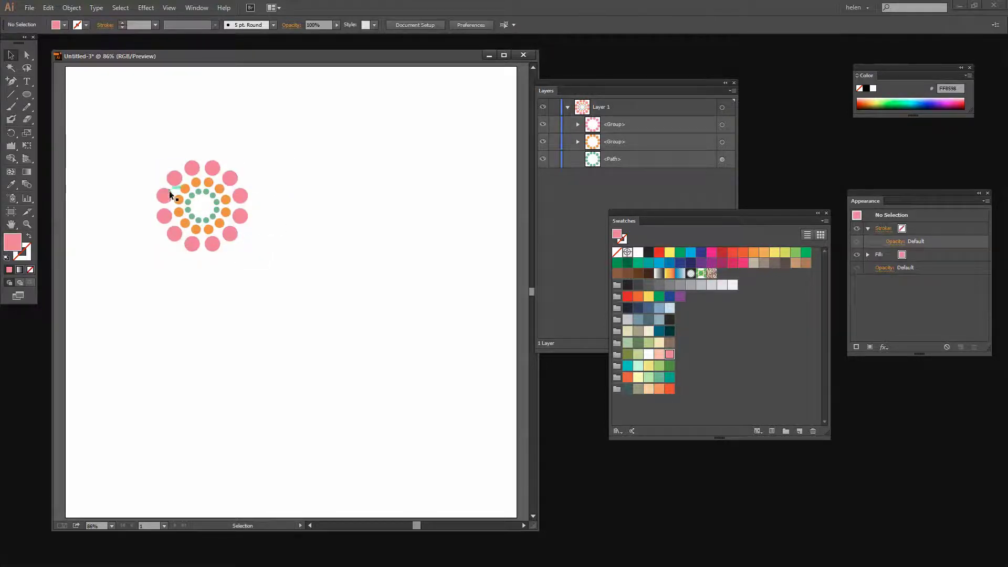
- Paste another copy of the inner green ring in place and fill it with teal (R=4 G=191 B=191)
click(199, 219)
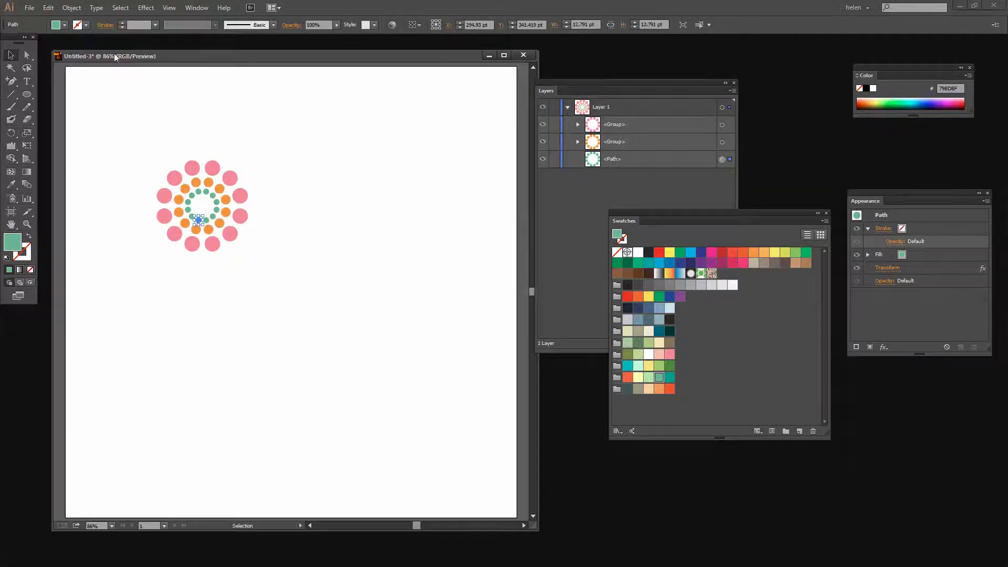
click(52, 11)
click(50, 8)
click(50, 9)
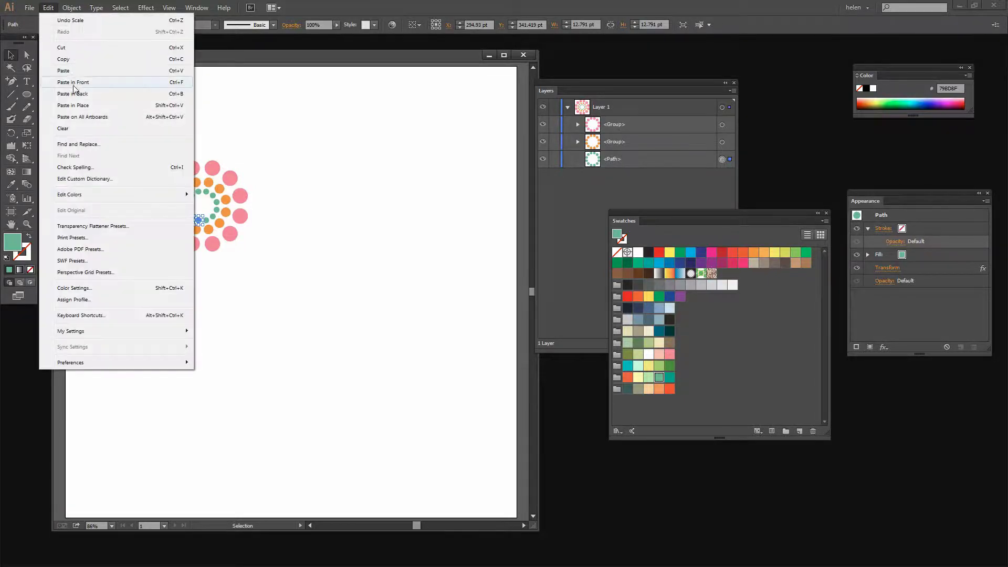
click(74, 105)
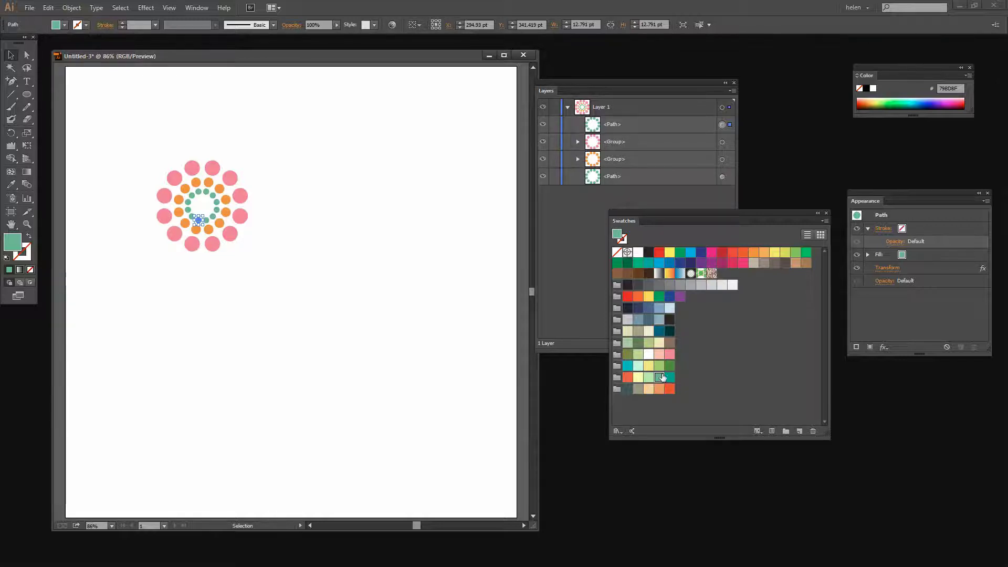
click(627, 366)
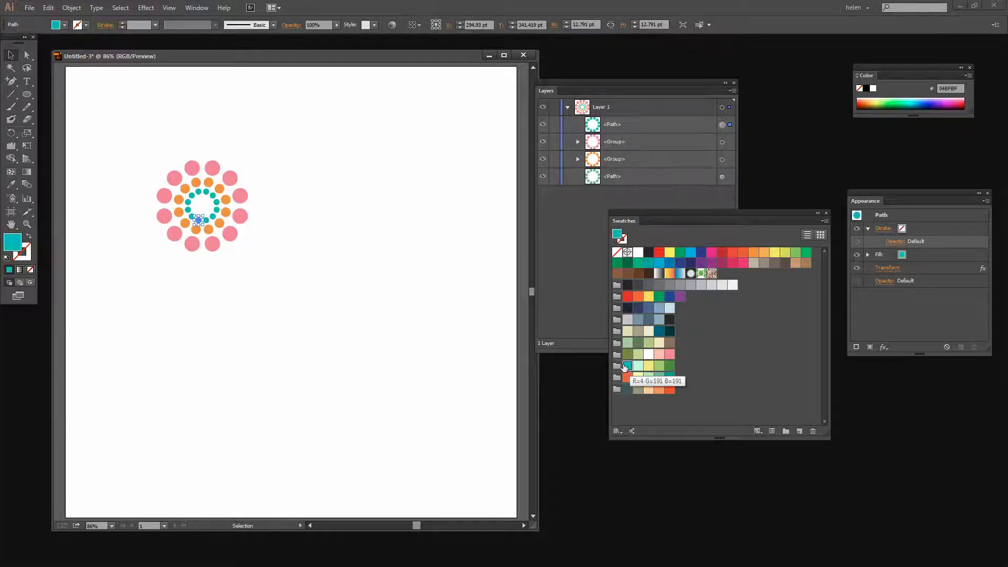
- Expand the appearance of the teal ring and scale it from its centre to about 320 pt wide, outside the pink ring
click(71, 8)
click(100, 133)
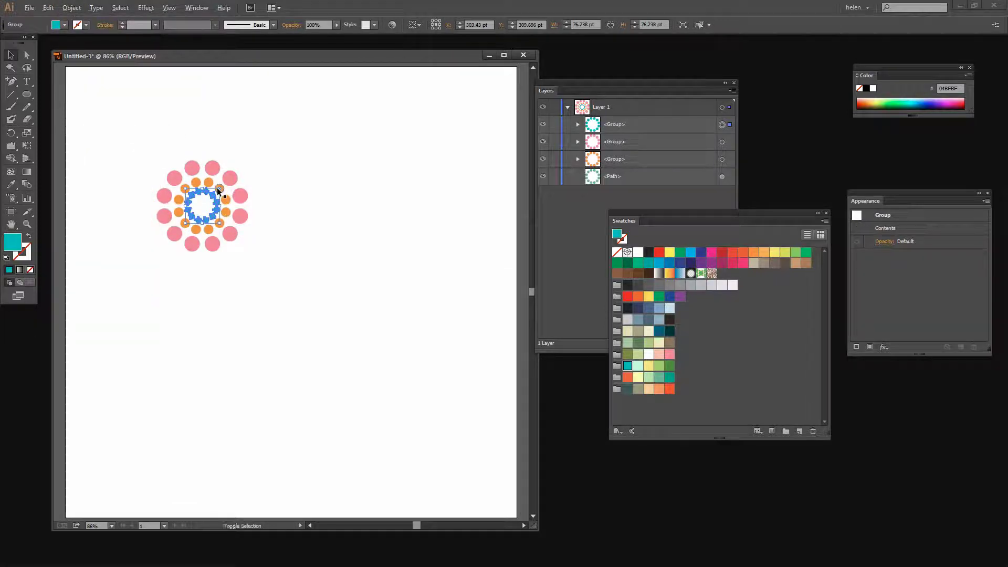
drag(218, 189, 276, 129)
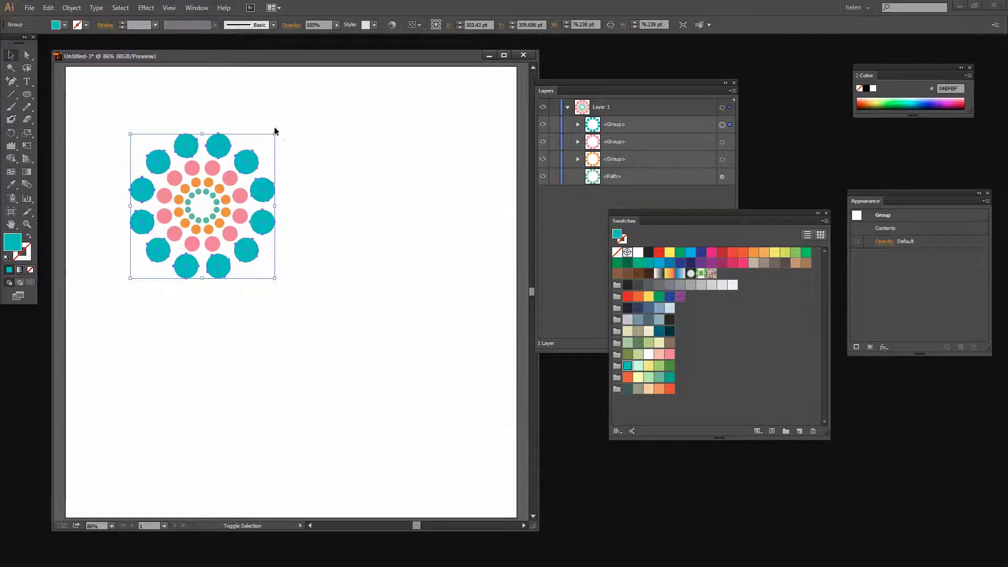
click(310, 323)
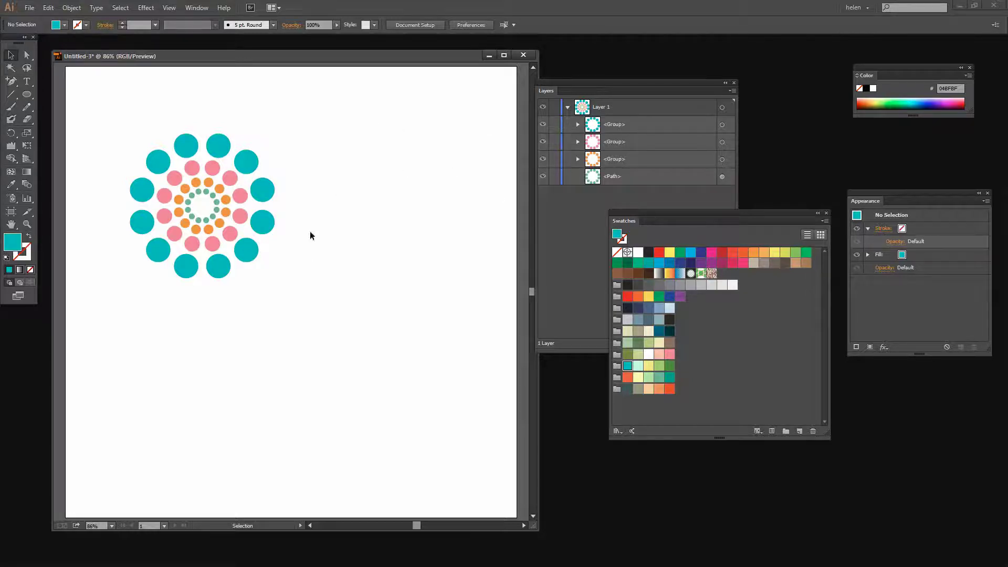
- Select all four dot rings in Layer 1 and group them
click(723, 141)
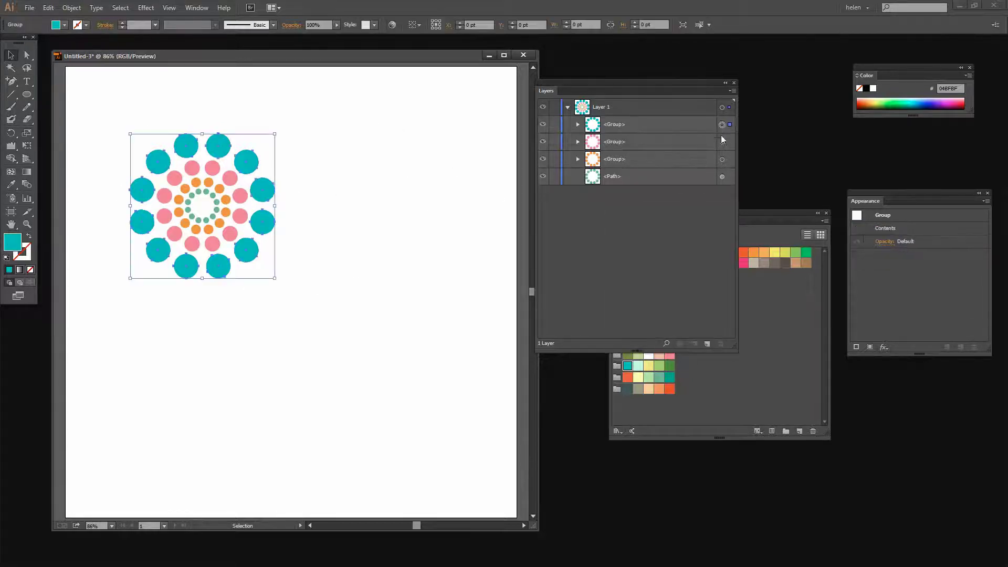
shift+click(722, 124)
shift+click(722, 159)
shift+click(722, 178)
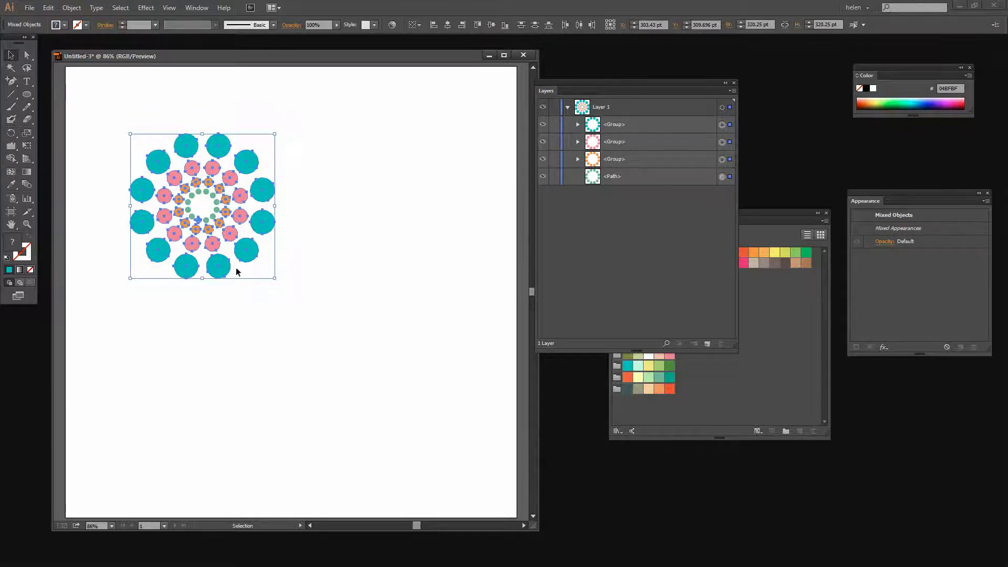
click(72, 8)
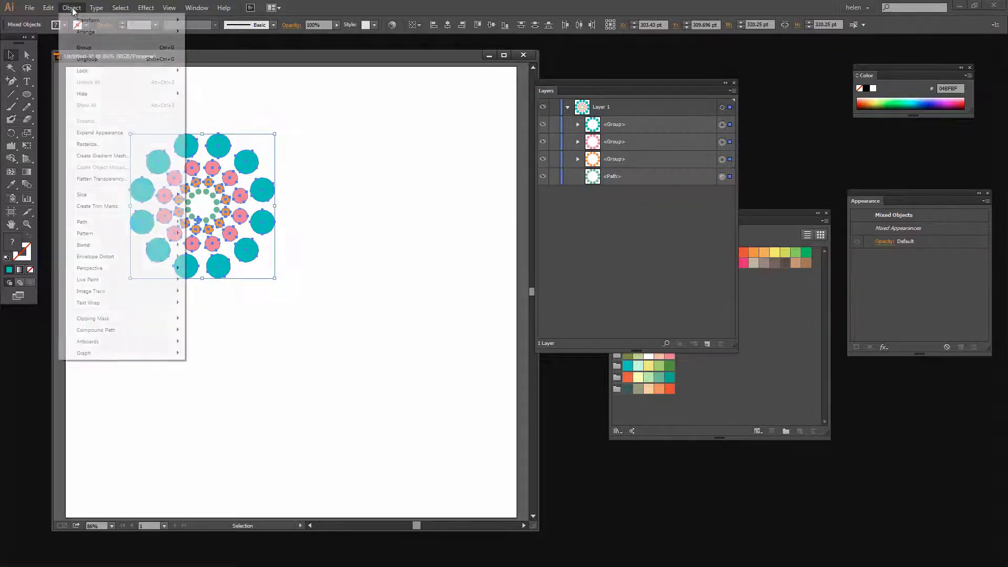
click(84, 48)
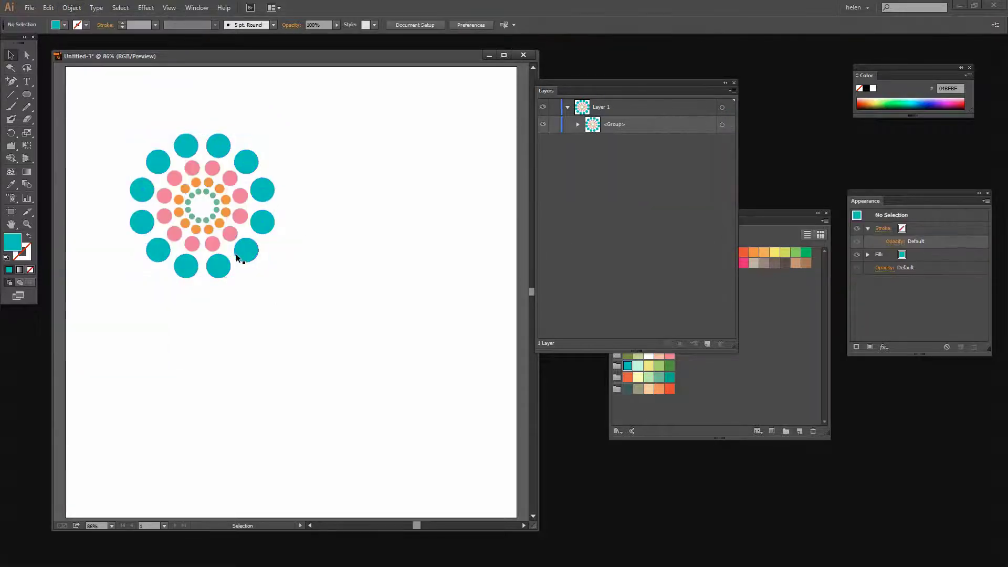
- Move the grouped ring design to the artboard's upper left and place a duplicate about 407 pt to its right
drag(243, 247, 368, 229)
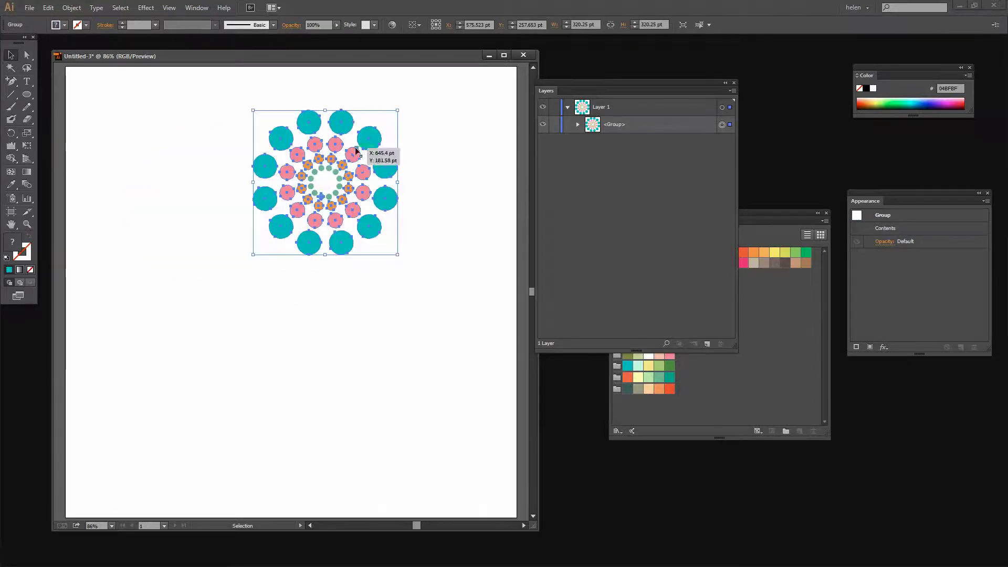
drag(382, 142, 223, 138)
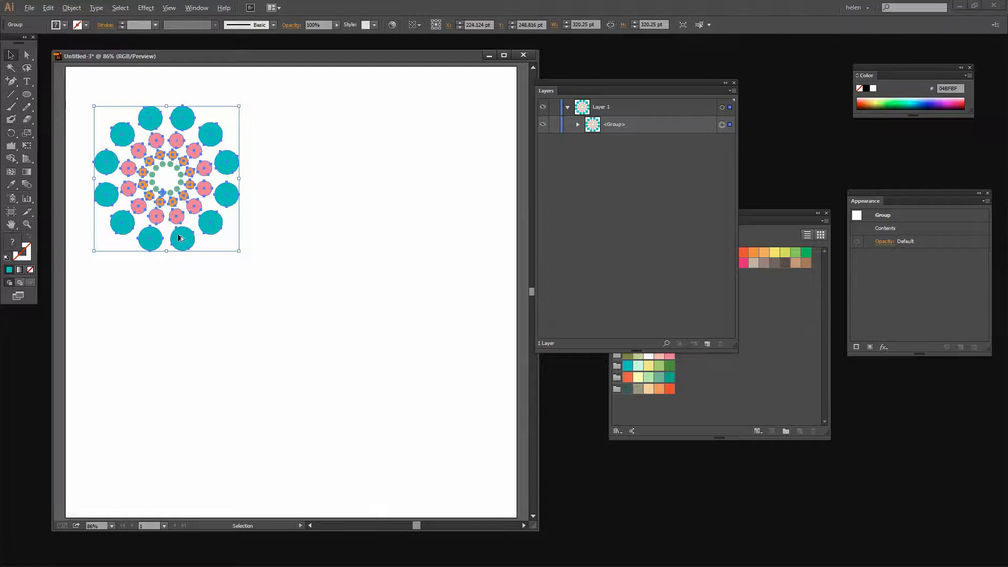
drag(179, 239, 364, 232)
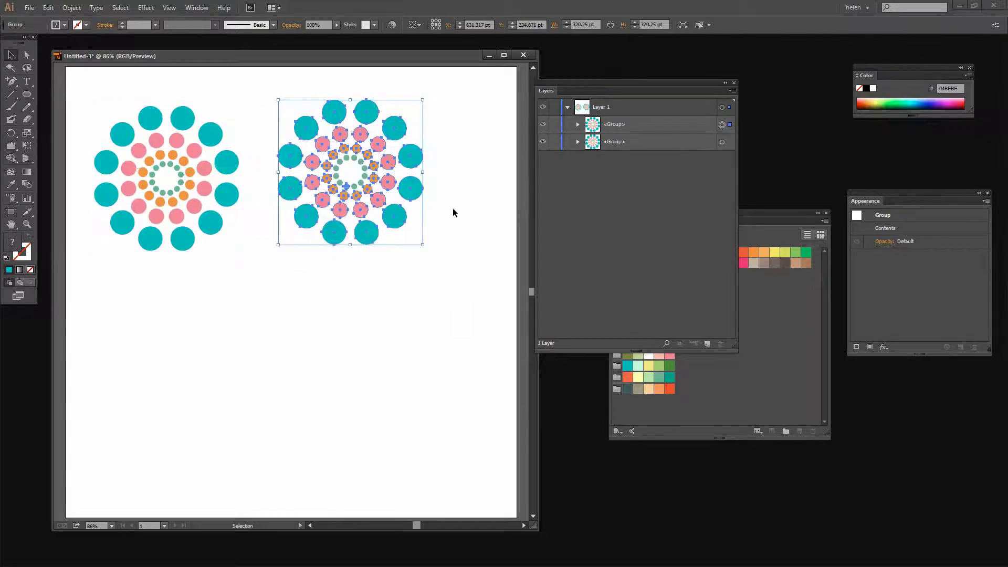
click(395, 334)
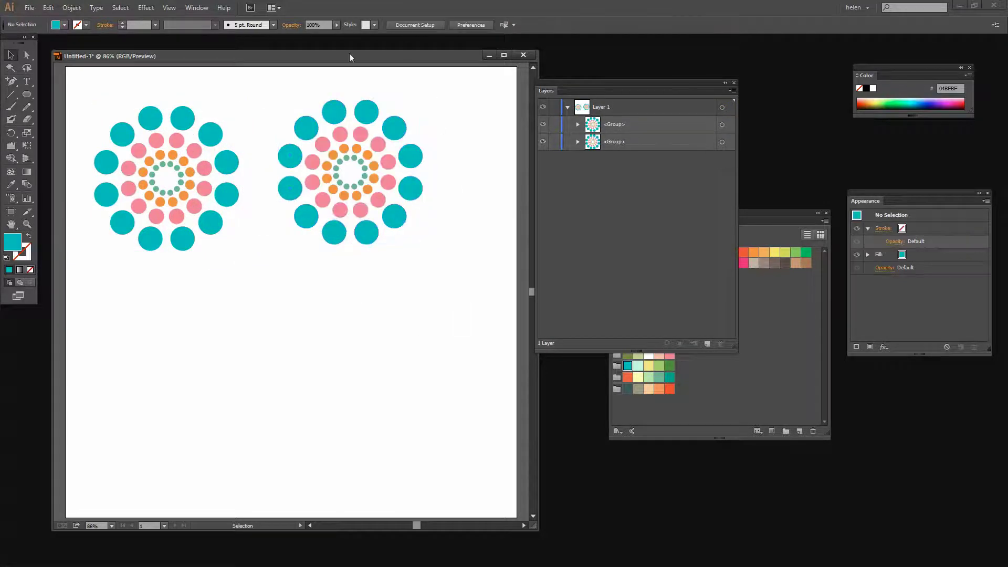
- Scale the duplicate design from its centre to about 118 pt wide and move it below the large design
click(398, 221)
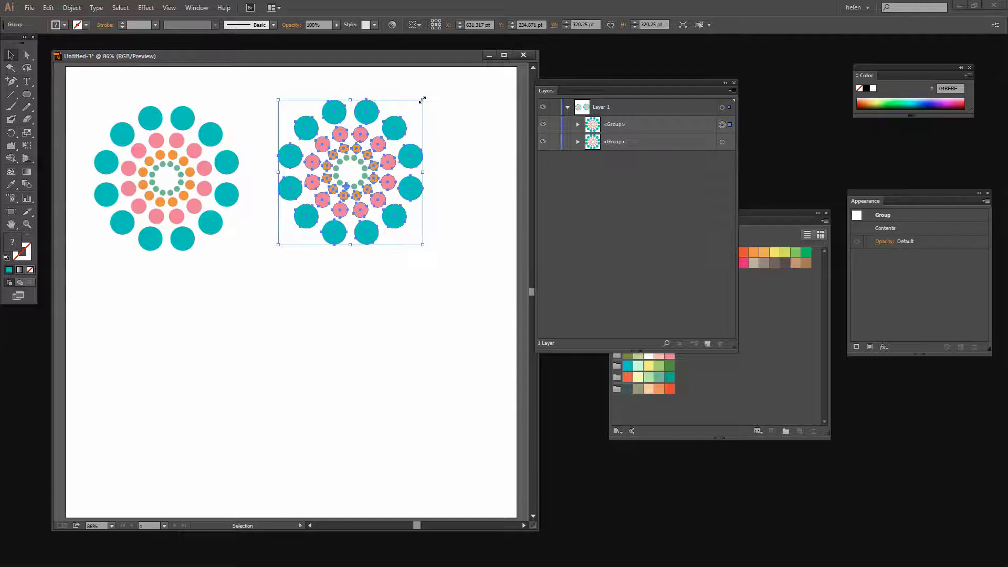
key(shift)
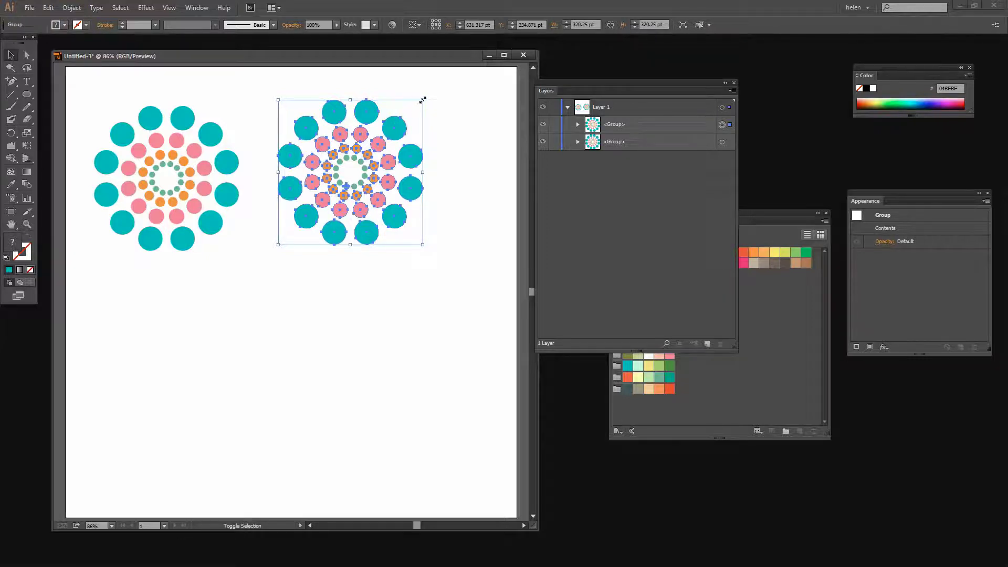
drag(422, 100, 376, 143)
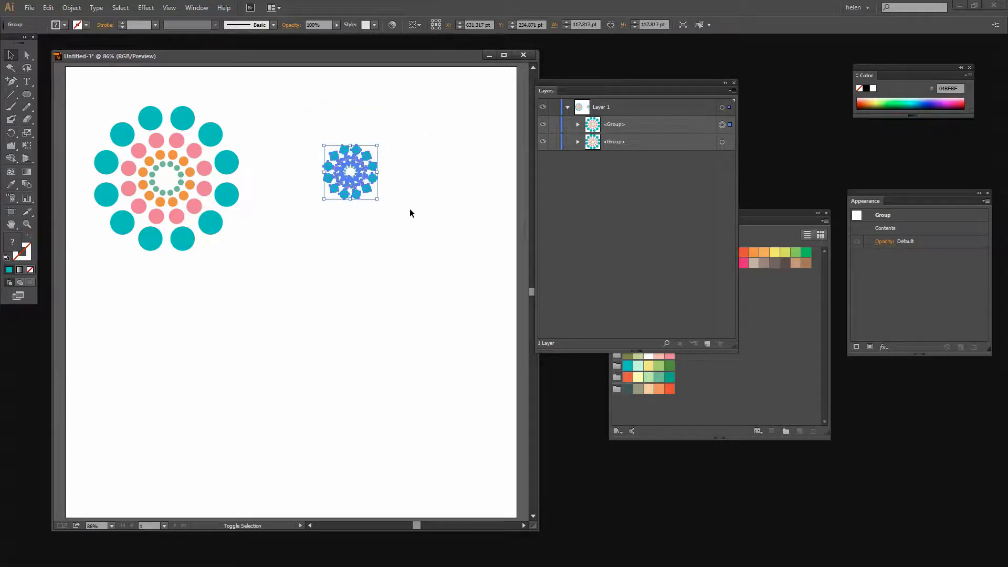
click(376, 234)
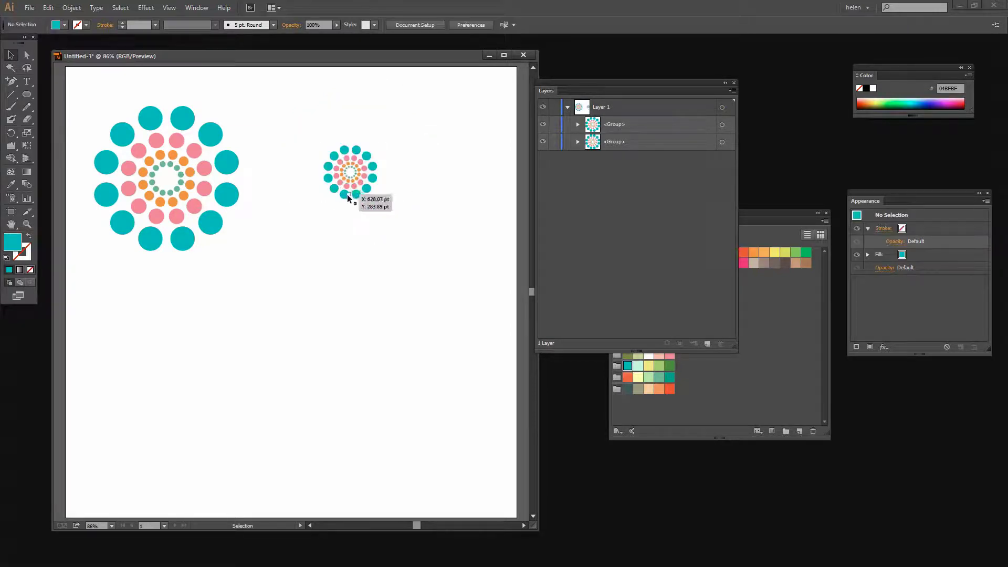
drag(345, 194, 100, 336)
click(117, 412)
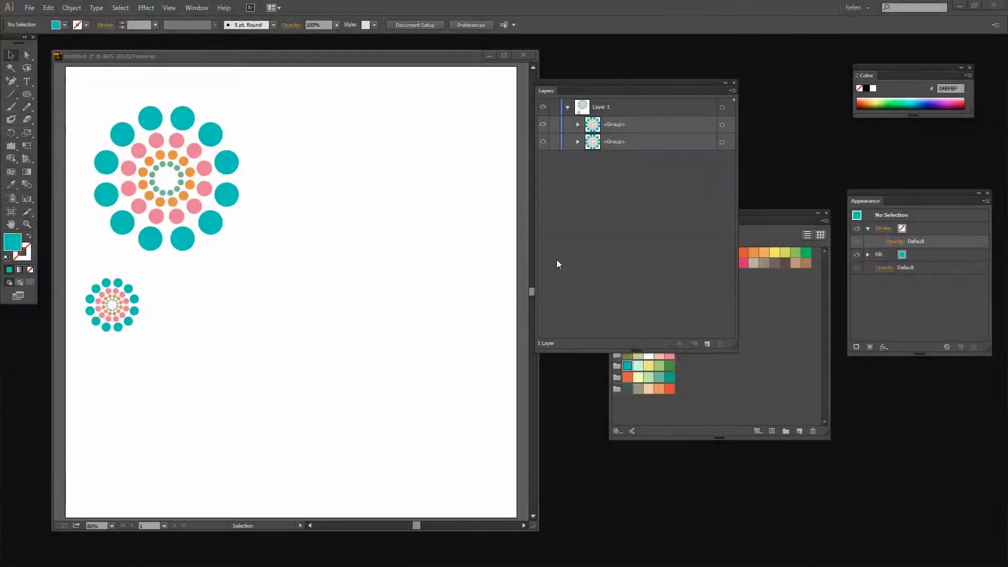
- Collapse Layer 1, add a new layer above it and hide Layer 1
click(567, 108)
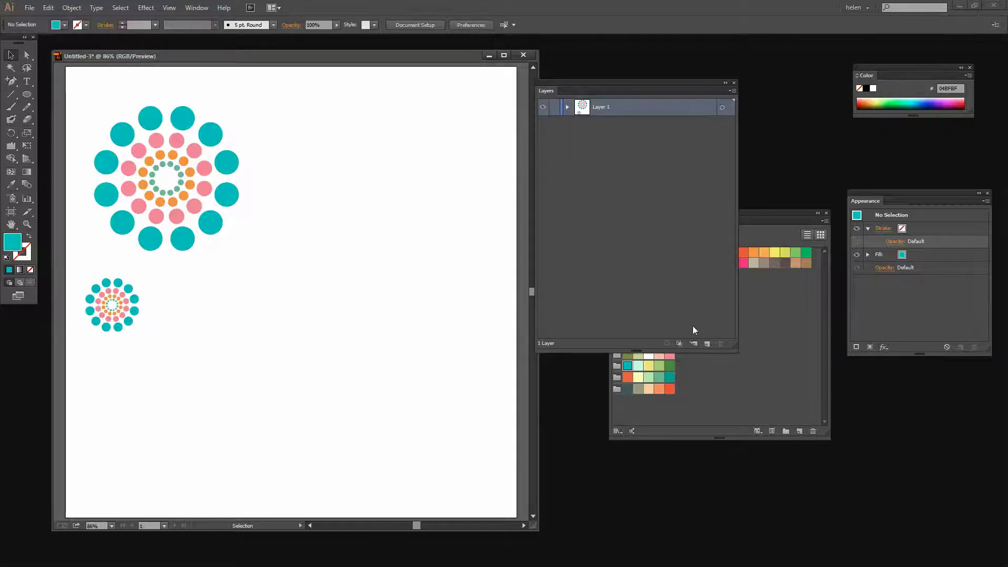
click(706, 343)
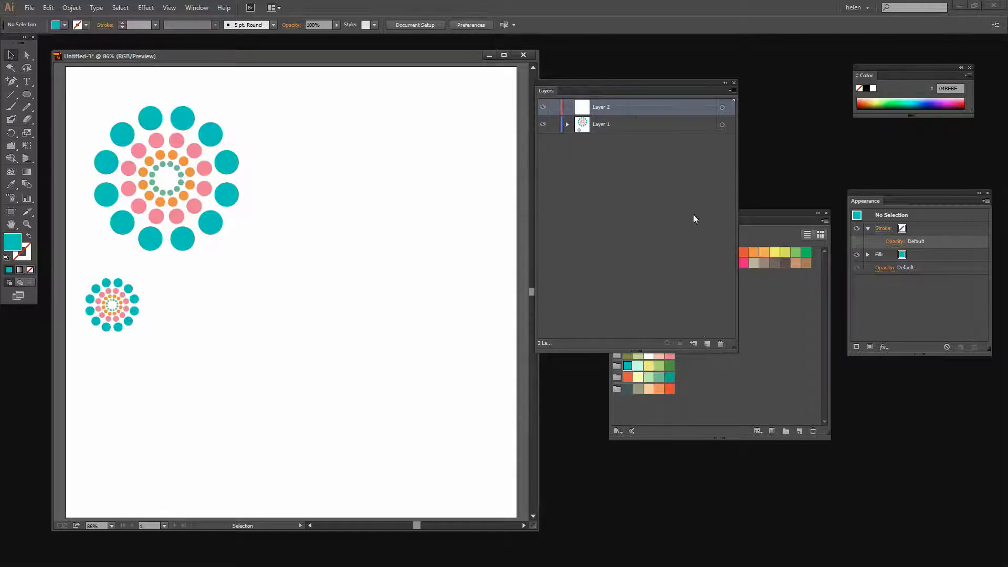
click(544, 125)
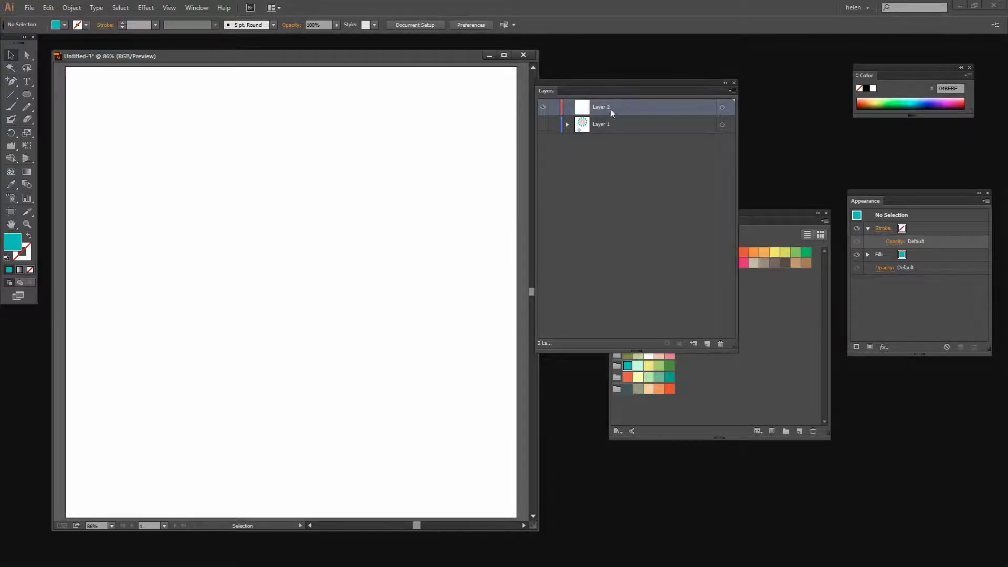
- Draw a circle about 88 pt wide in the upper part of Layer 2 and swap its teal fill to the stroke
click(27, 95)
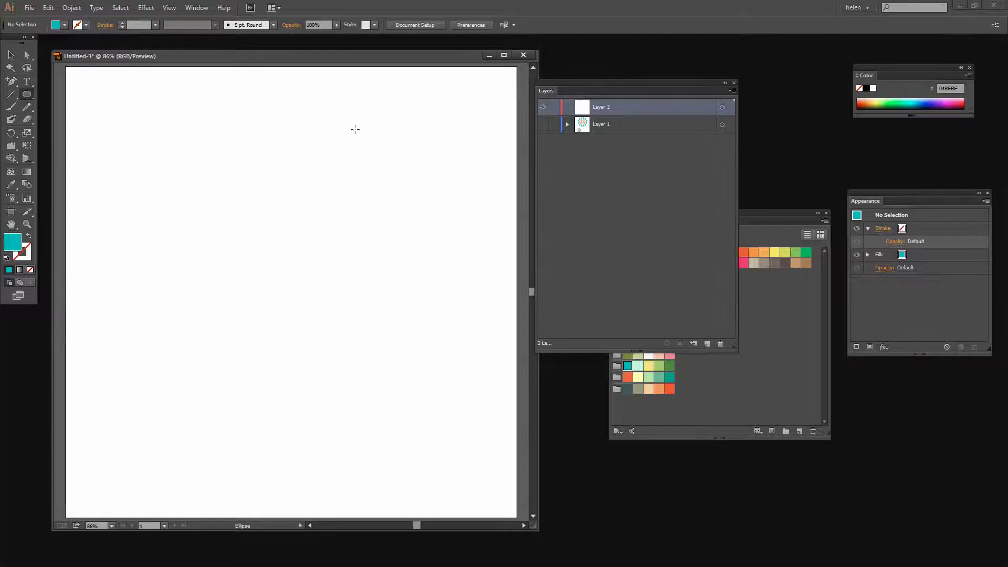
drag(343, 128, 383, 168)
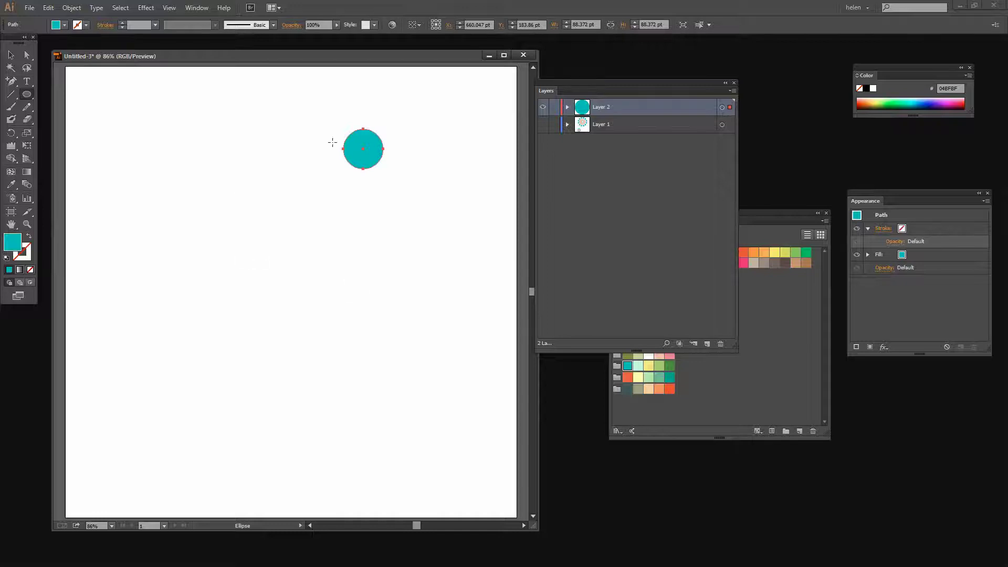
click(29, 236)
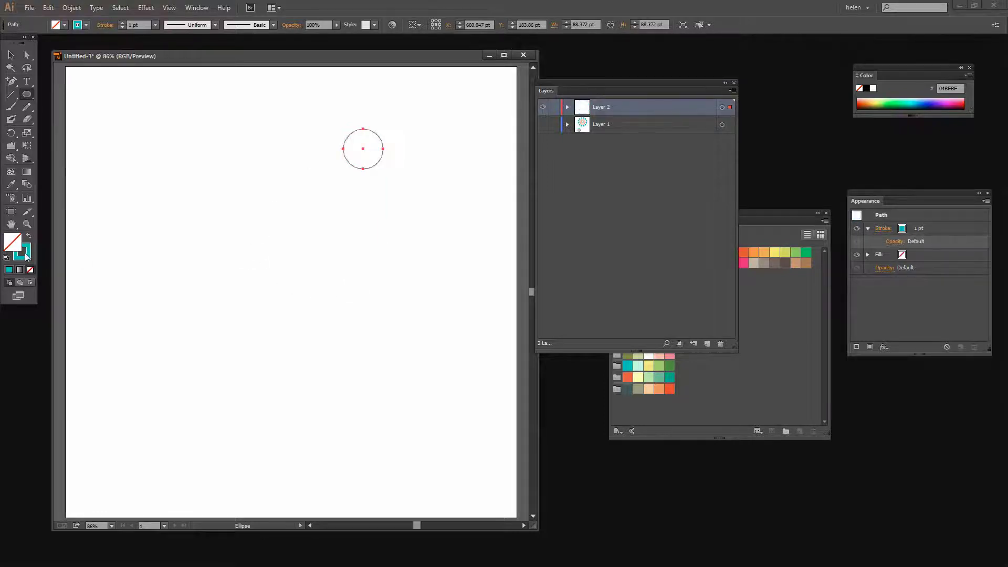
- Set the circle's teal stroke weight to 10 pt
click(26, 256)
click(122, 23)
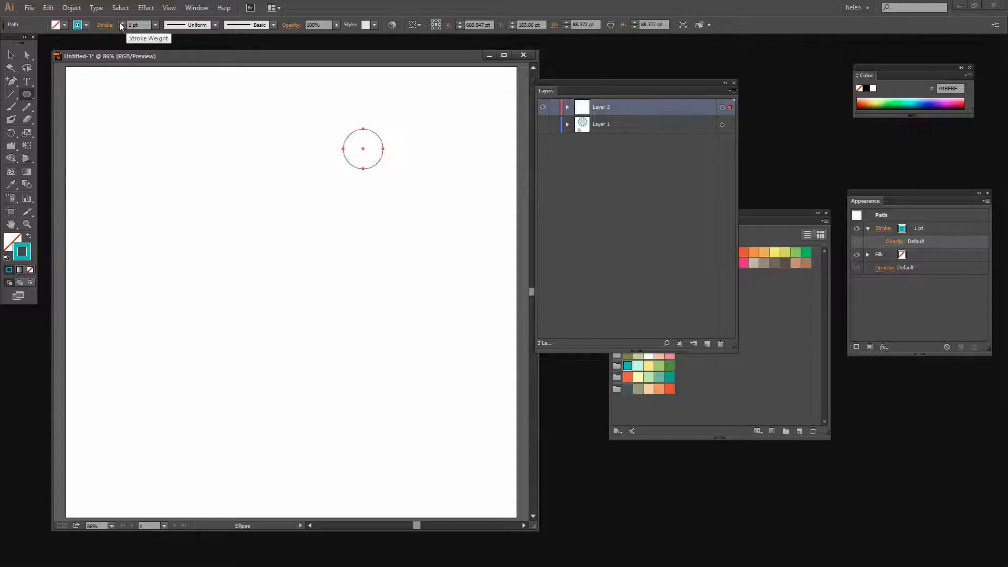
click(122, 23)
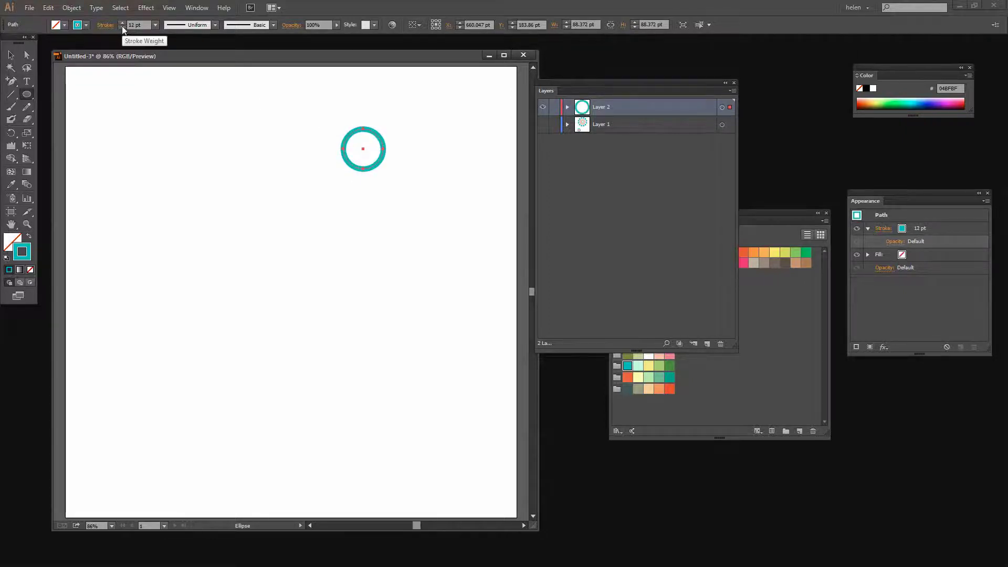
click(122, 27)
click(122, 27)
click(121, 27)
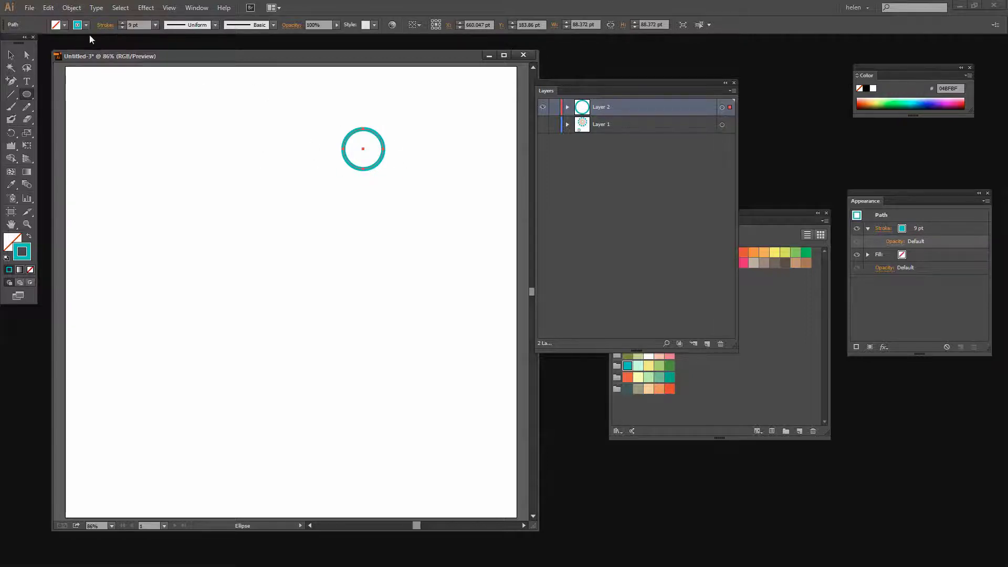
click(122, 23)
- Give the circle's stroke round caps and turn on Dashed Line in its stroke options
drag(891, 203, 143, 135)
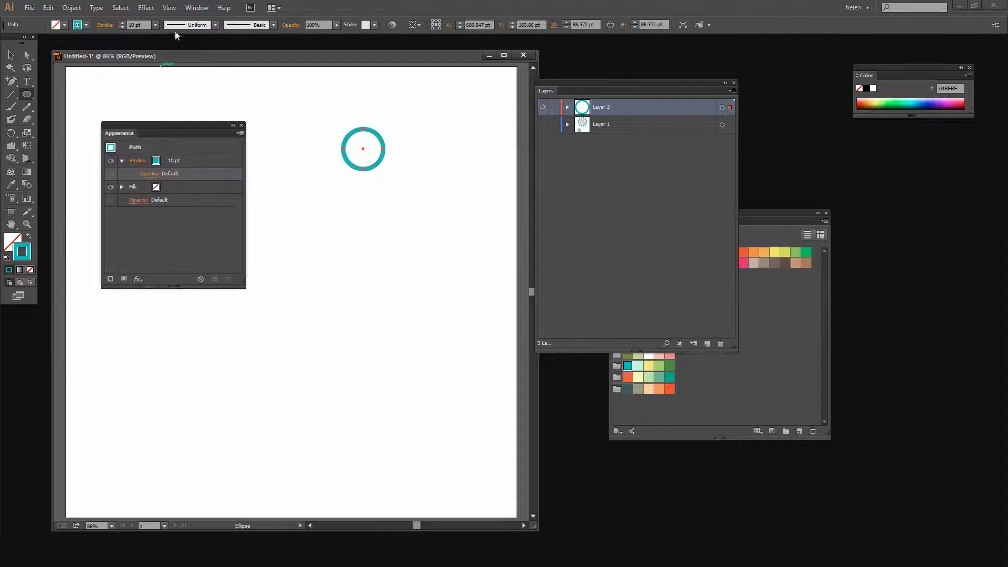
click(197, 7)
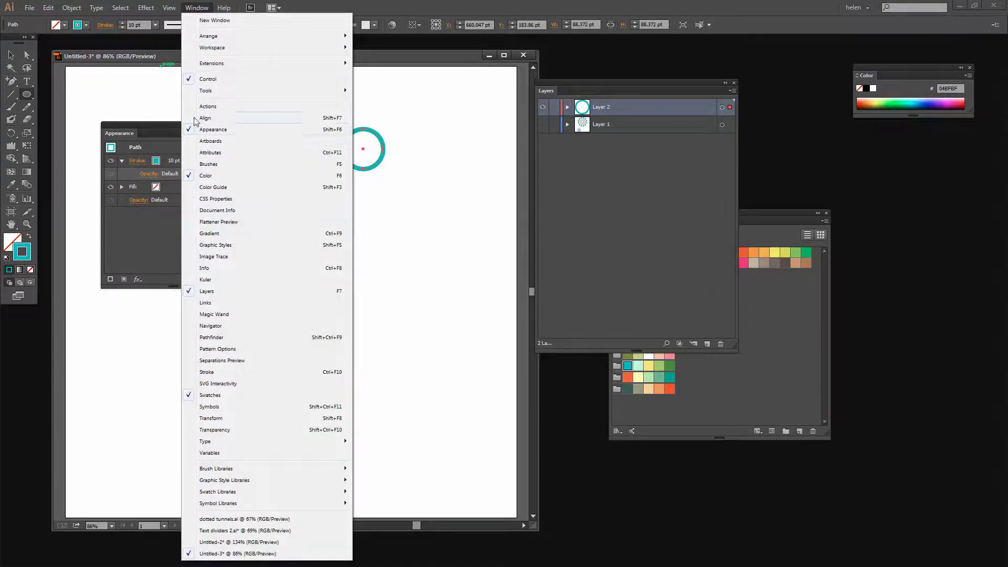
click(156, 122)
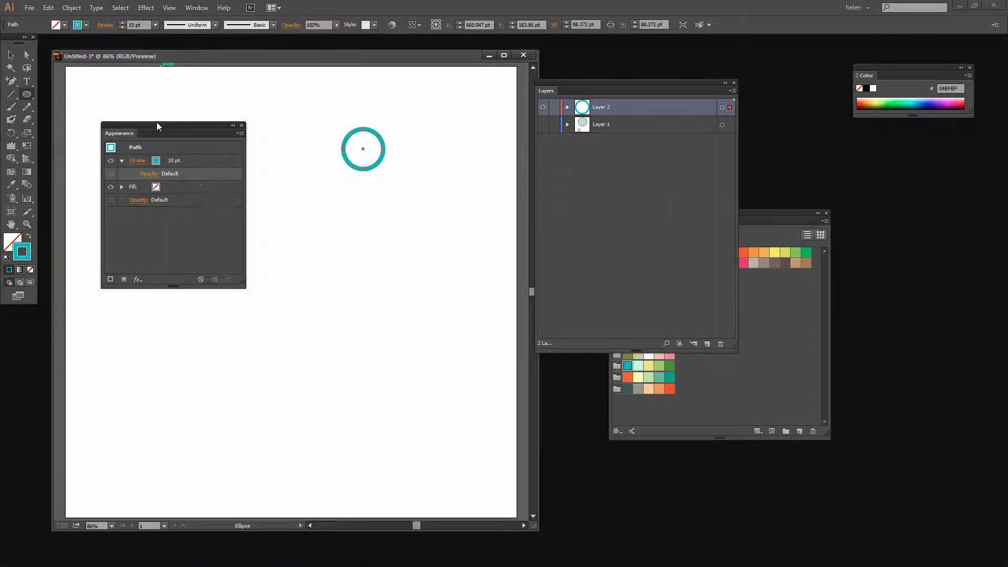
click(138, 161)
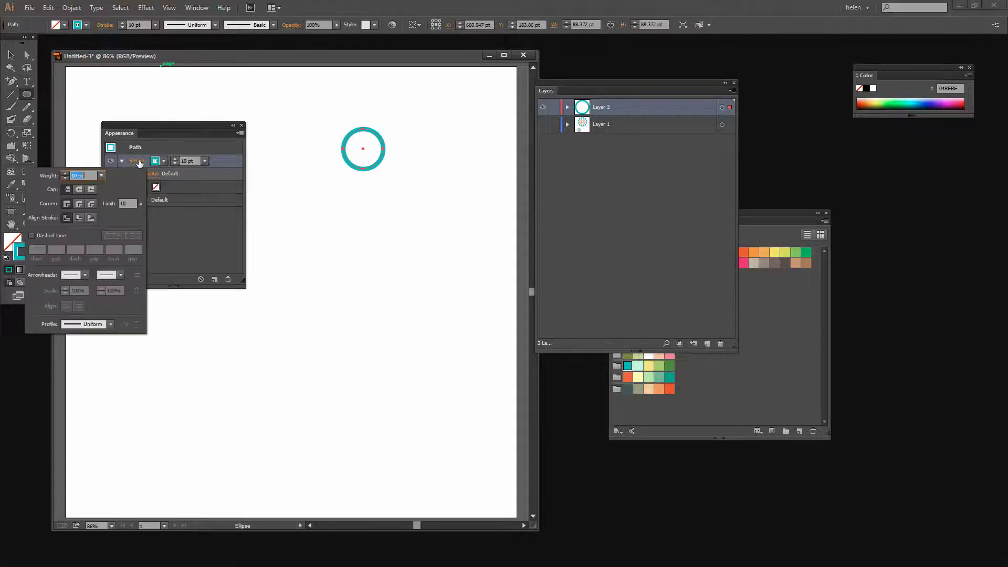
click(79, 189)
click(31, 235)
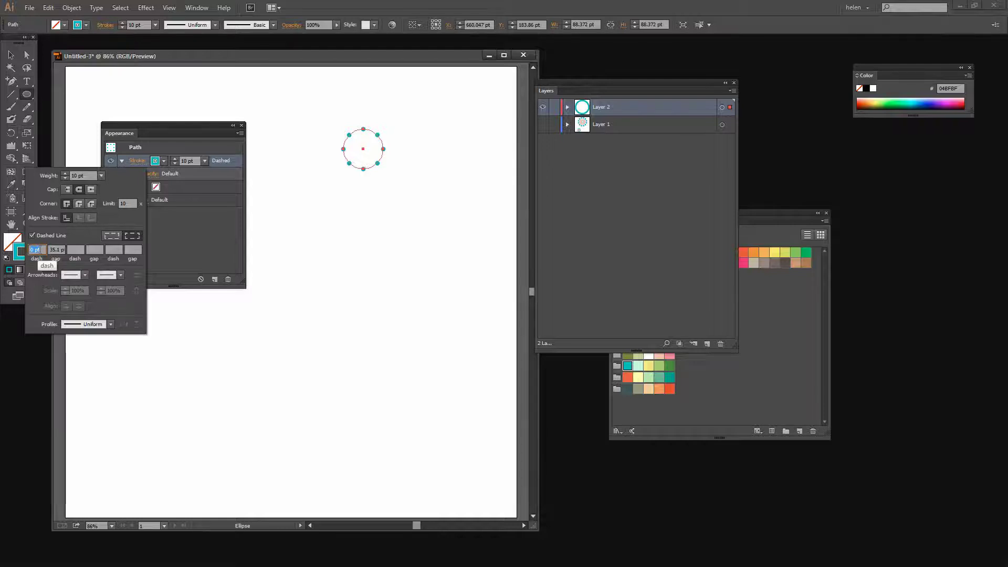
- Keep the dash at 0 pt and reduce the gap to 16 pt to space the dots closely around the circle
key(Tab)
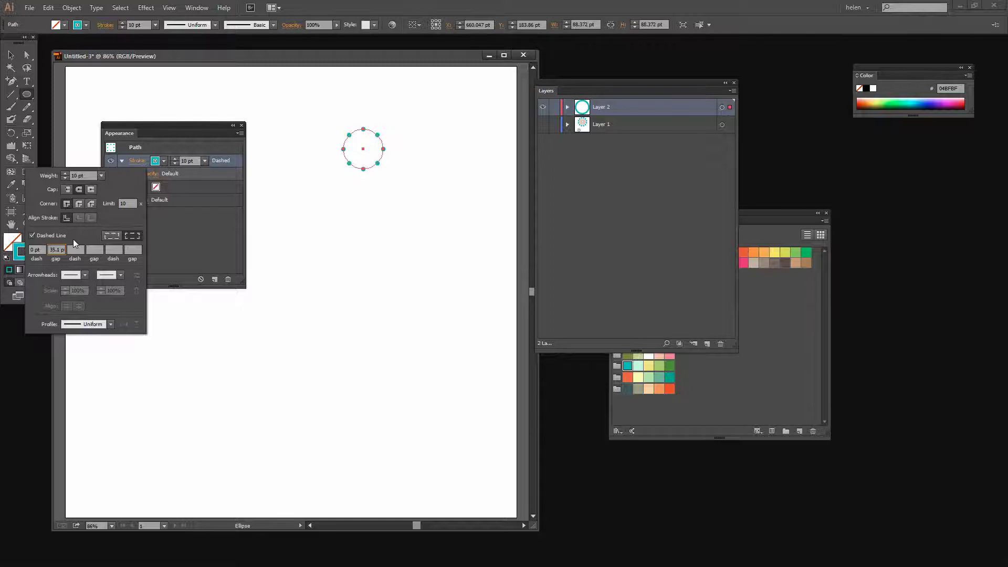
key(Down)
click(52, 250)
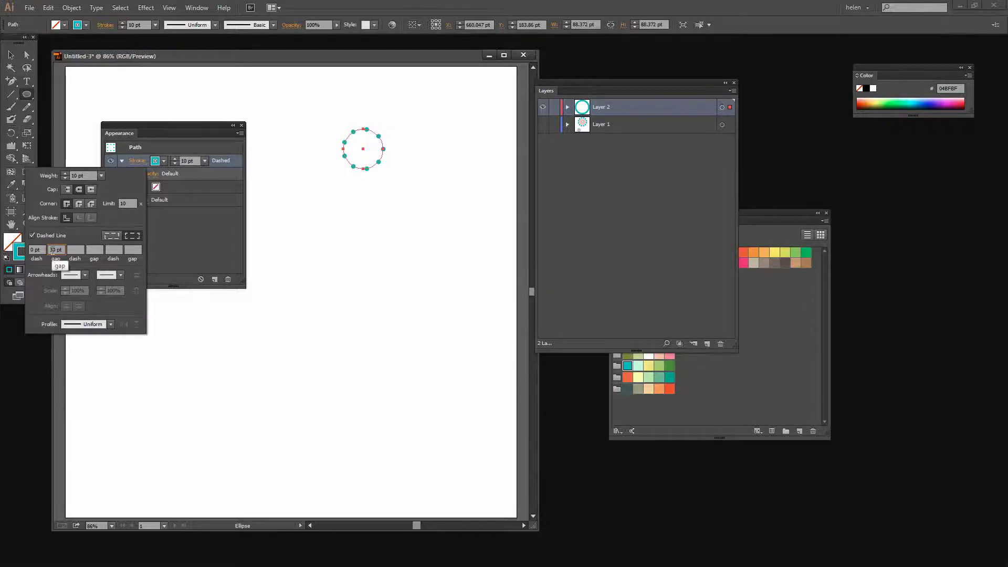
key(Down)
key(Down)
key(Down)
key(Down)
key(Down)
key(Down)
key(Down)
key(Down)
key(Down)
key(Down)
key(Down)
key(Down)
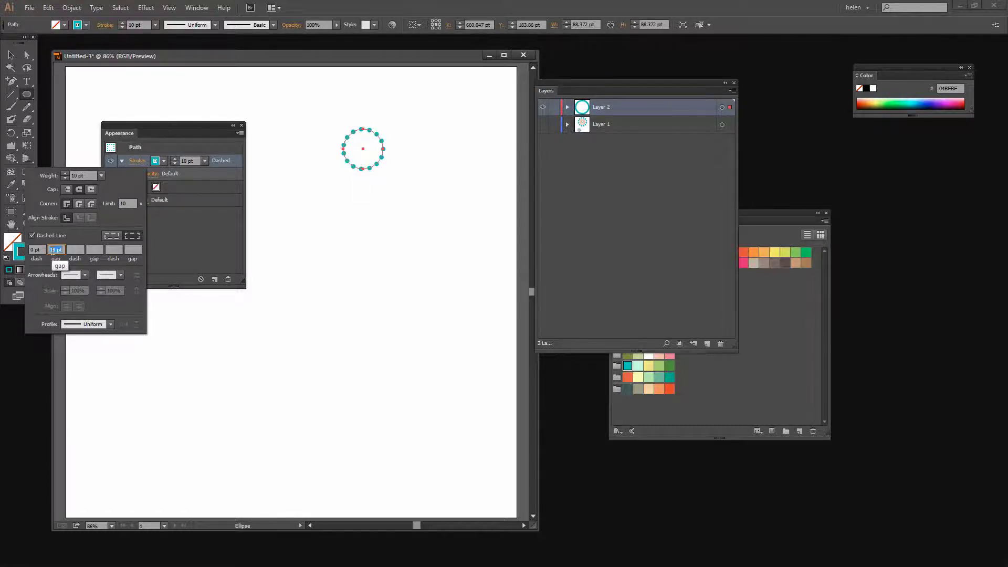
key(Down)
key(Down)
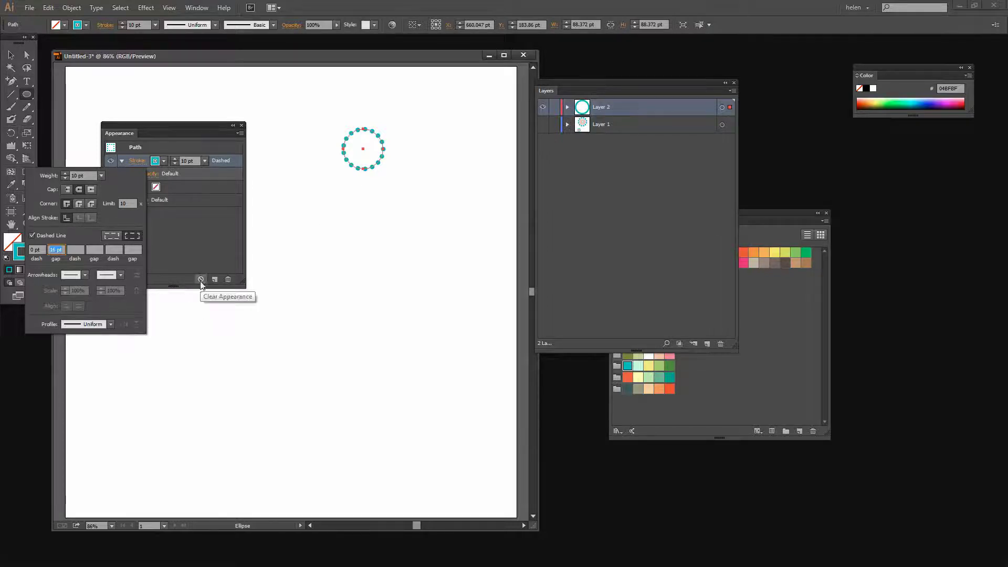
click(210, 237)
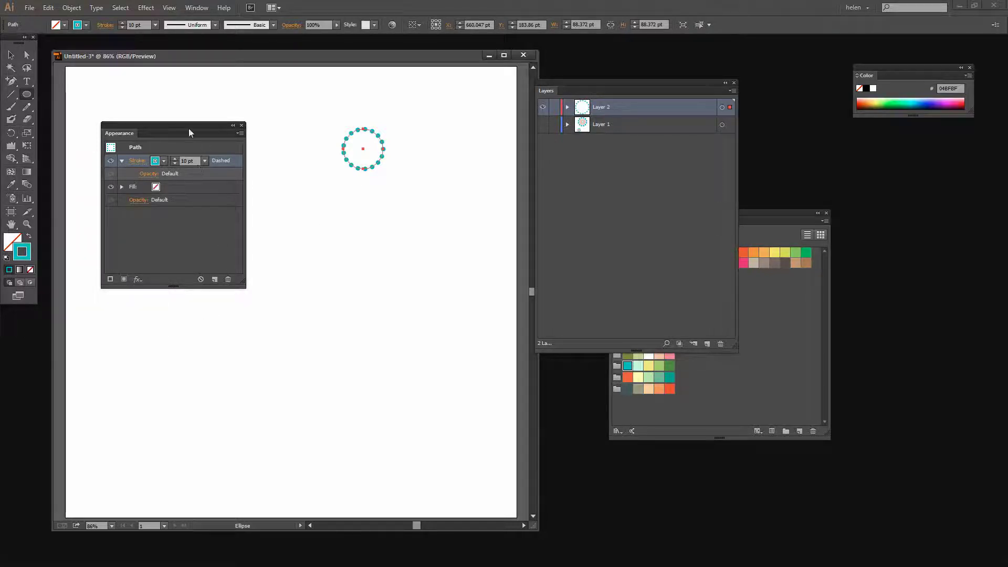
- Duplicate the teal dashed stroke in the circle's appearance and recolour the upper copy pink
drag(189, 132, 178, 175)
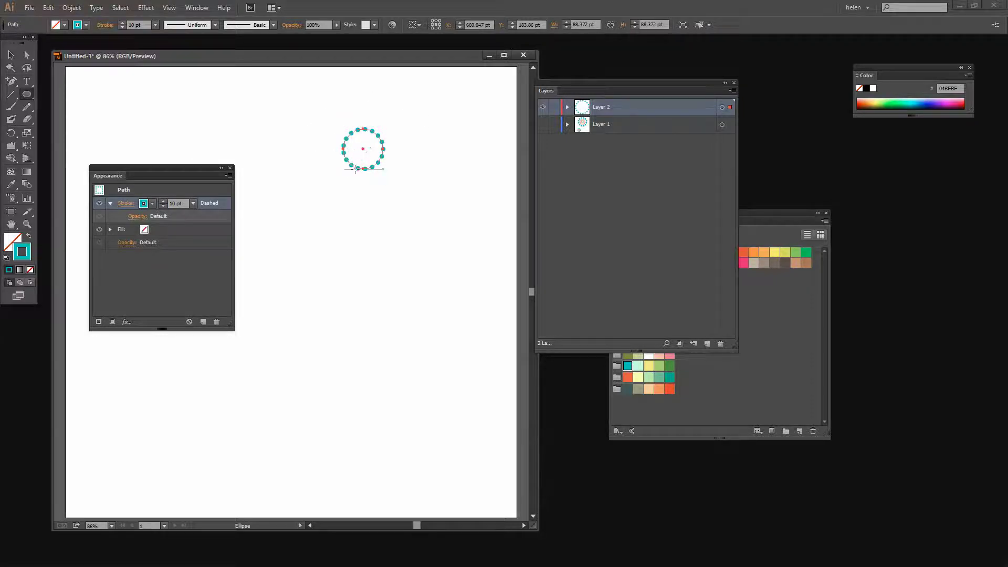
drag(163, 168, 186, 143)
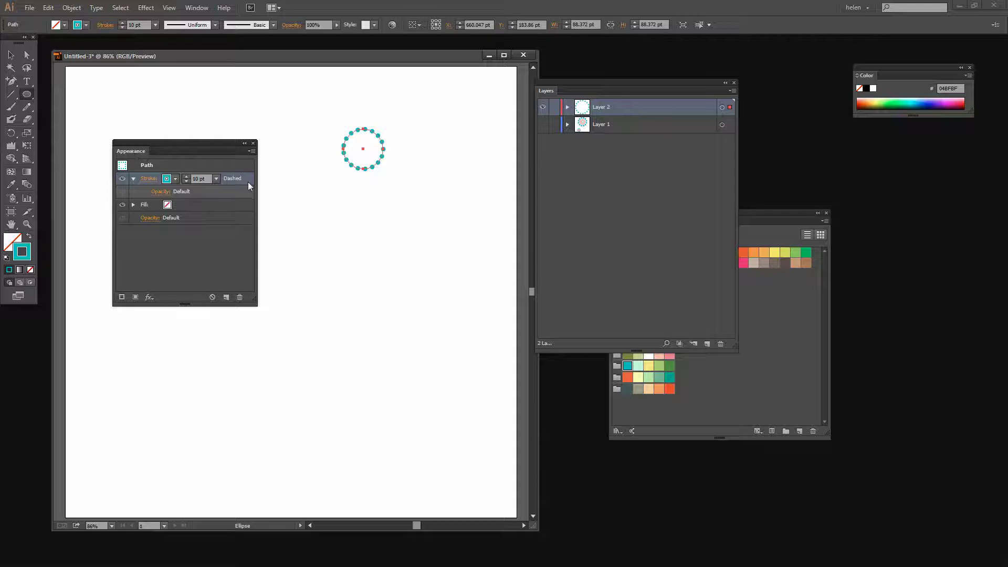
click(226, 297)
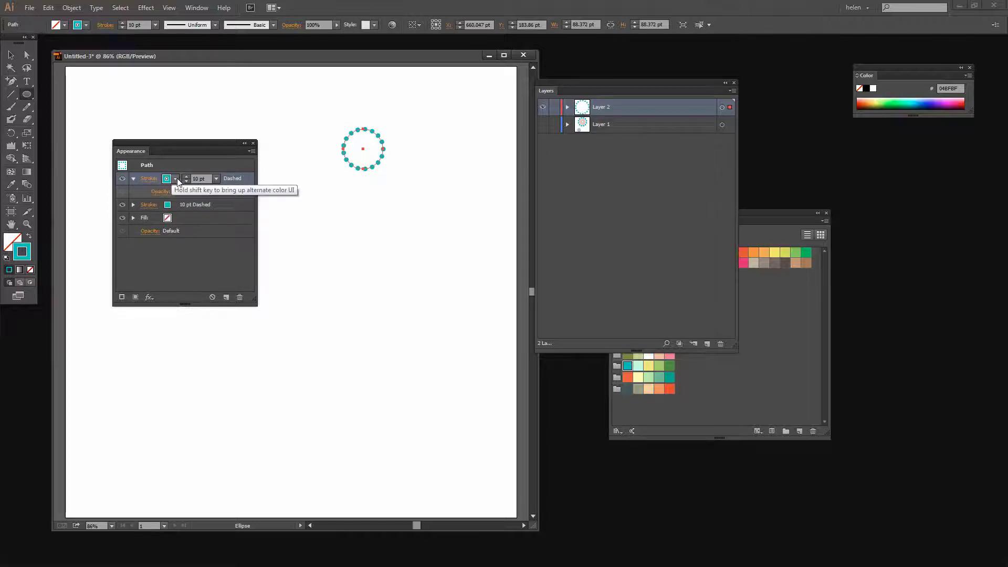
click(176, 179)
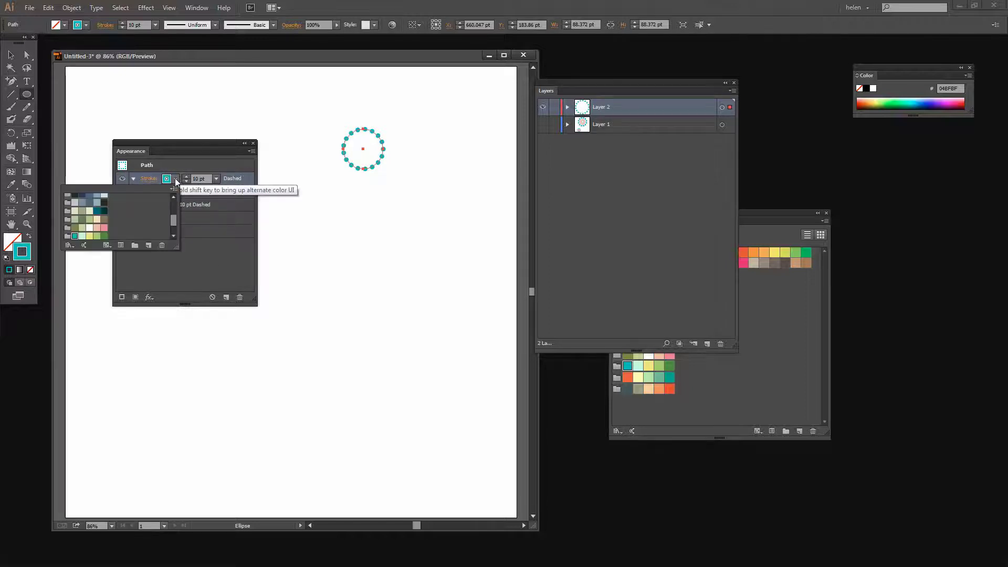
click(103, 228)
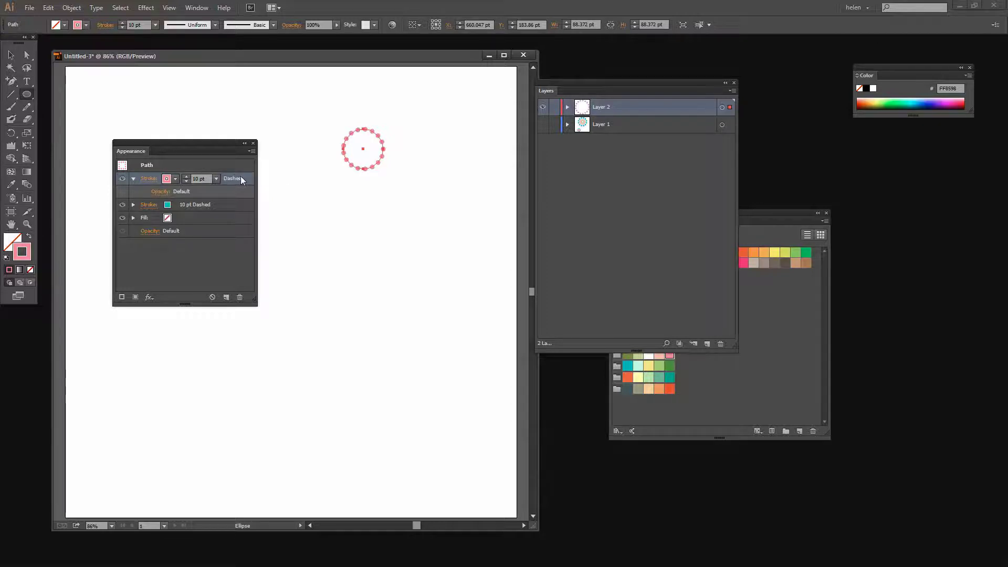
- Start a Transform effect on the pink stroke with horizontal and vertical scale of 125% and preview turned on
click(146, 9)
mouse_move(168, 87)
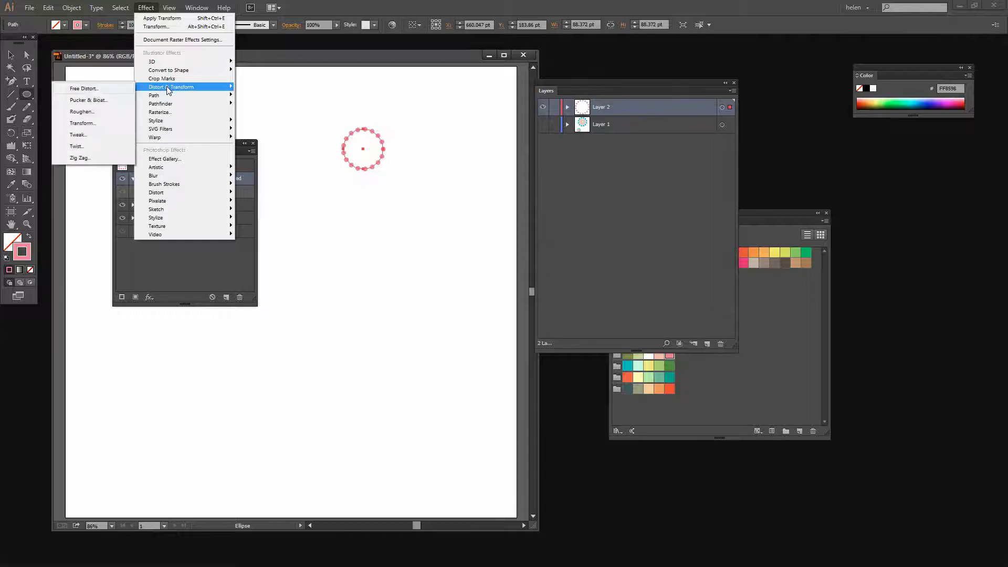
click(79, 122)
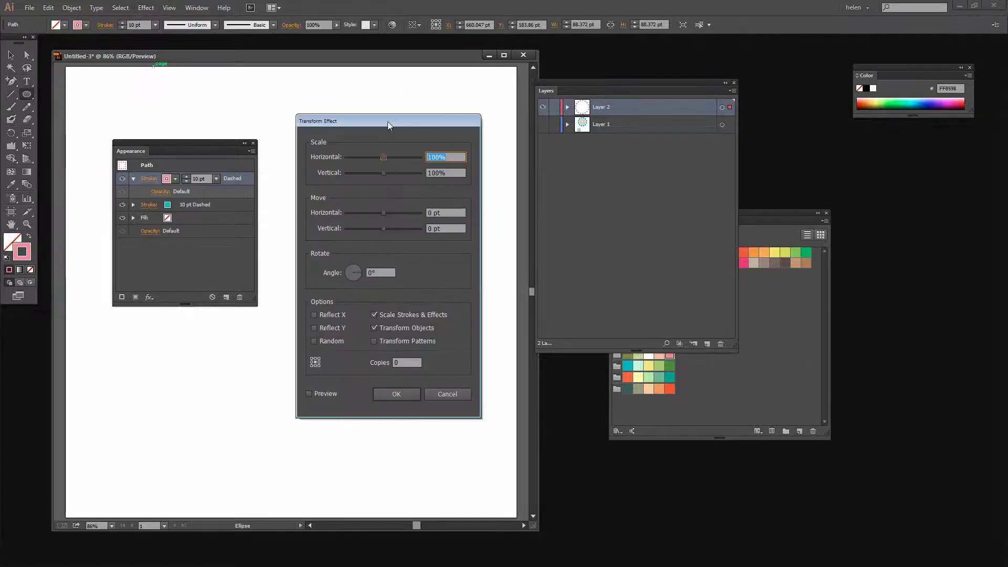
drag(387, 121, 173, 146)
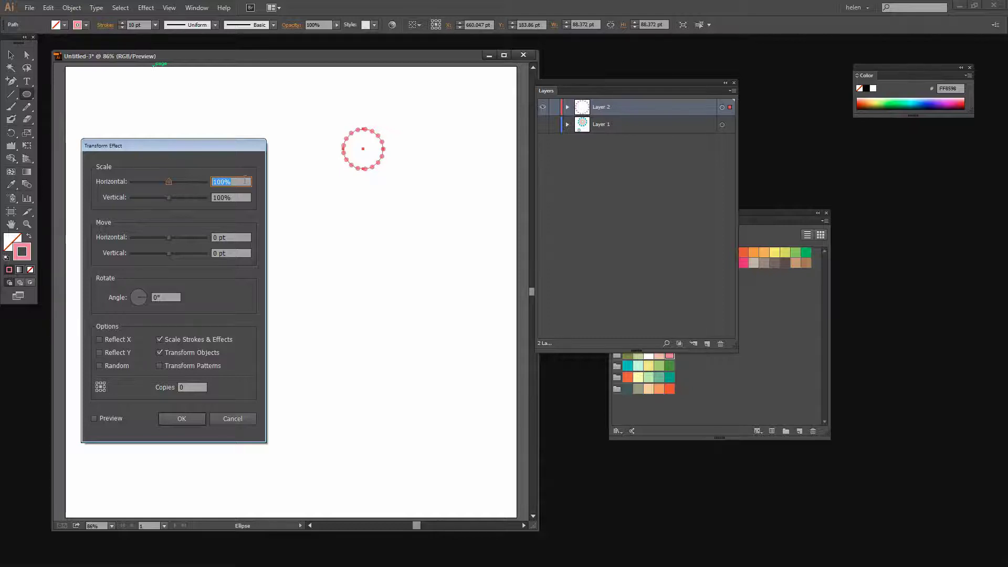
text(125)
key(Tab)
text(125)
key(Tab)
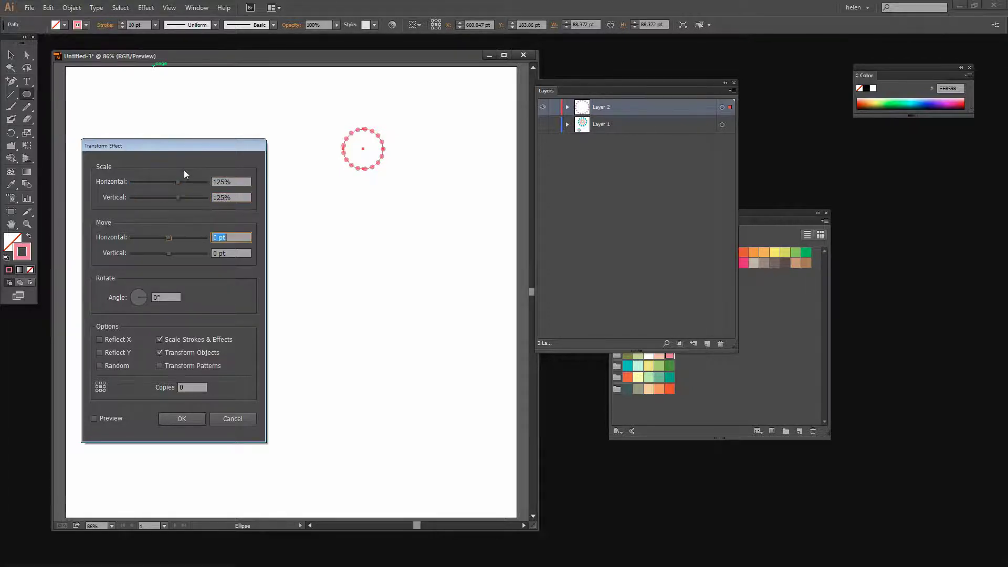
click(94, 418)
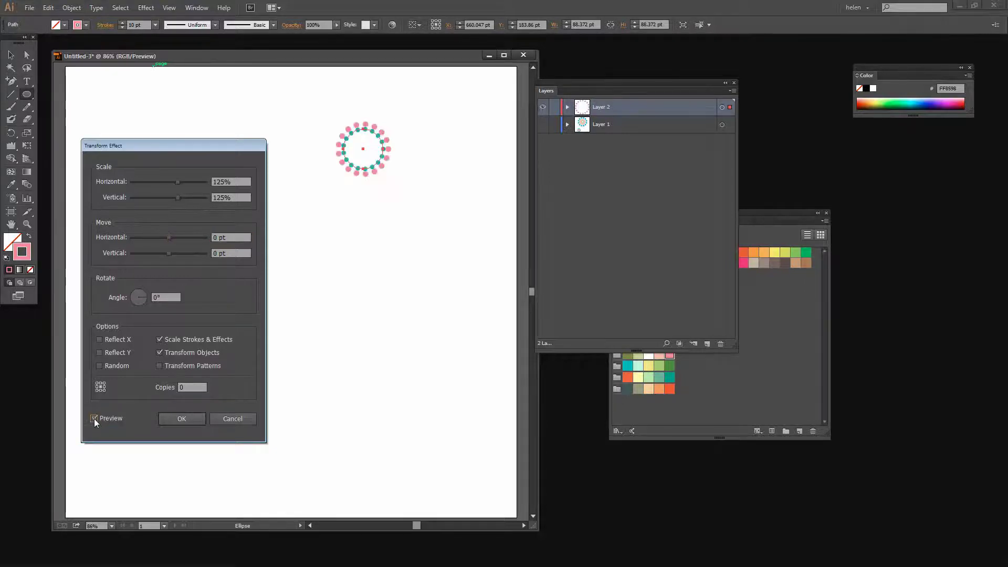
- Set the Transform effect's horizontal and vertical scale to 135%
double_click(239, 182)
text(13)
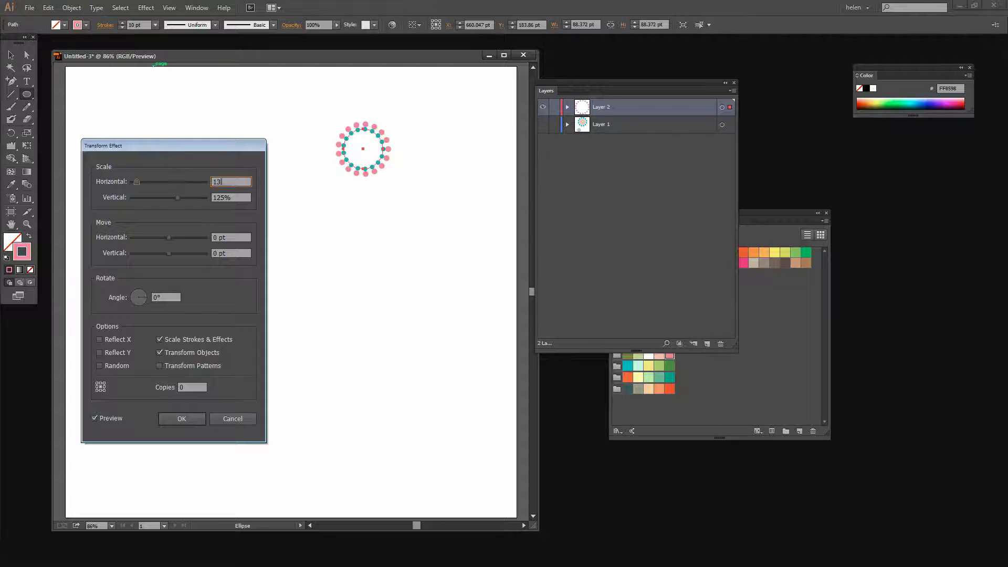
text(5)
key(Tab)
text(135)
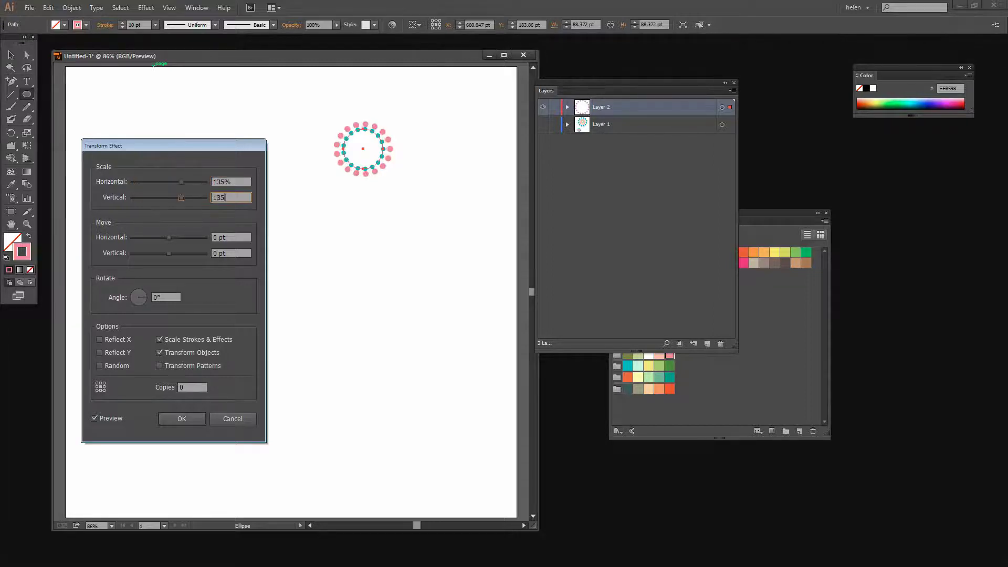
key(Tab)
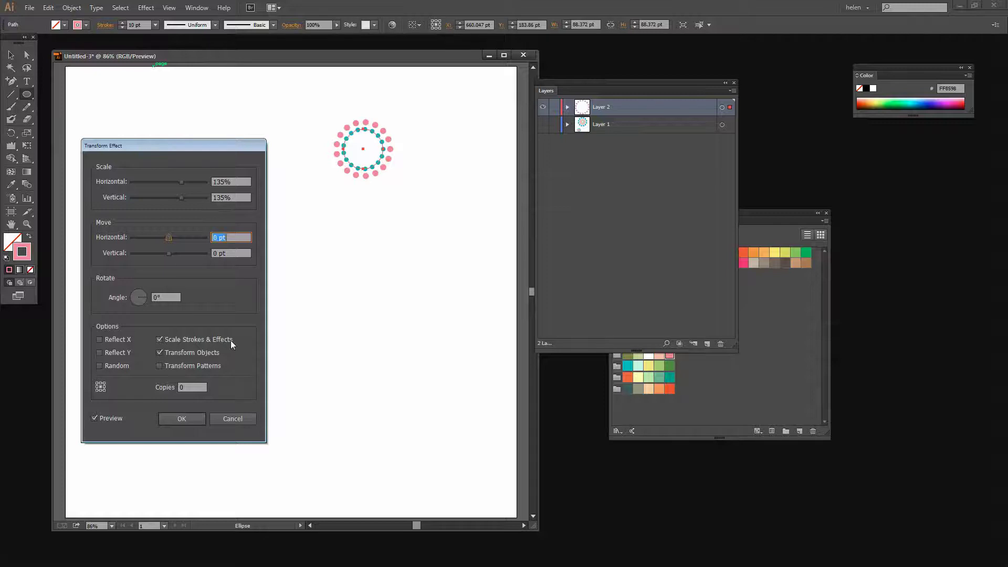
- Apply the Transform effect at 130% horizontal and vertical scale with Scale Strokes & Effects turned off
click(159, 339)
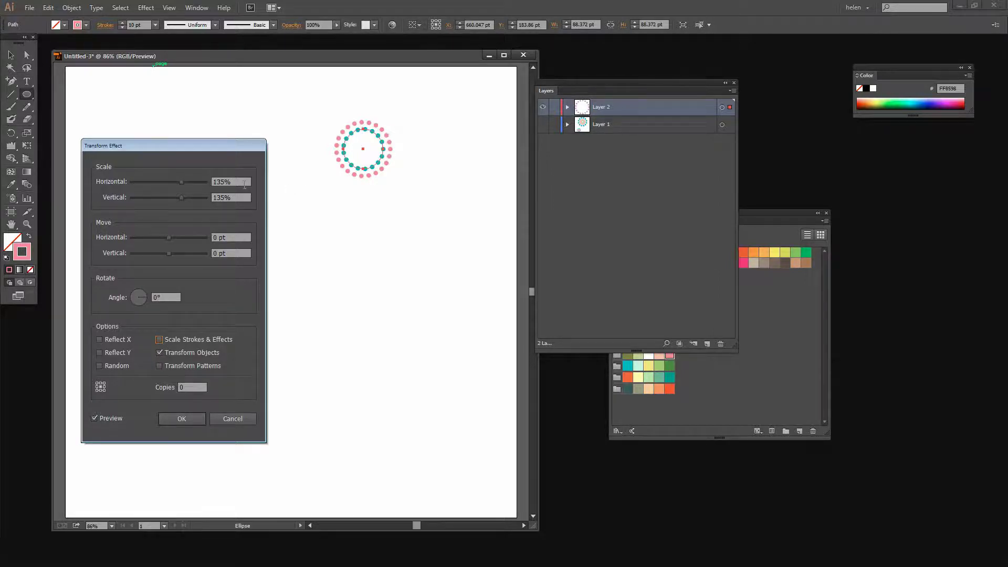
drag(244, 184, 175, 179)
text(130)
key(Tab)
text(13)
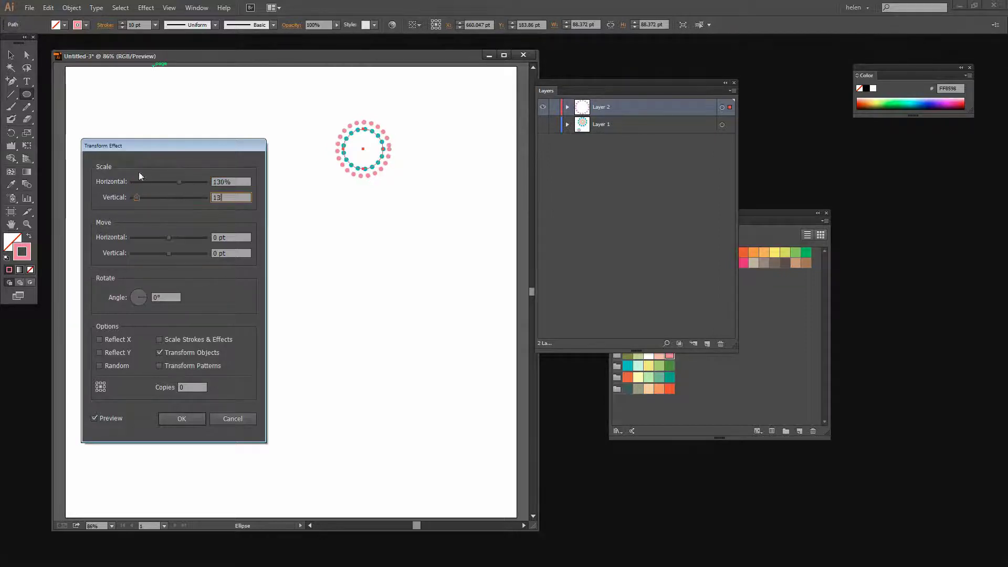
text(0)
key(Tab)
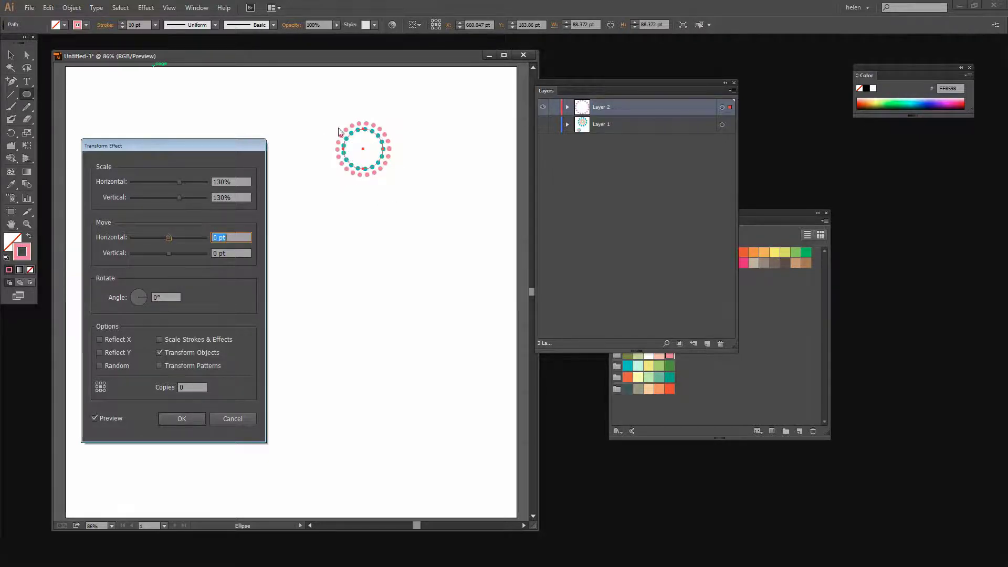
click(159, 339)
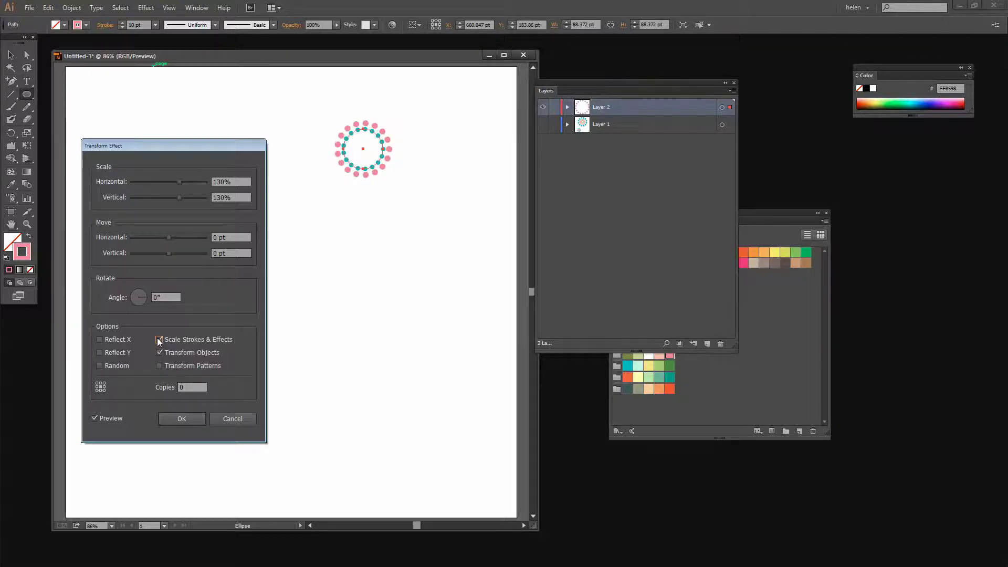
click(159, 340)
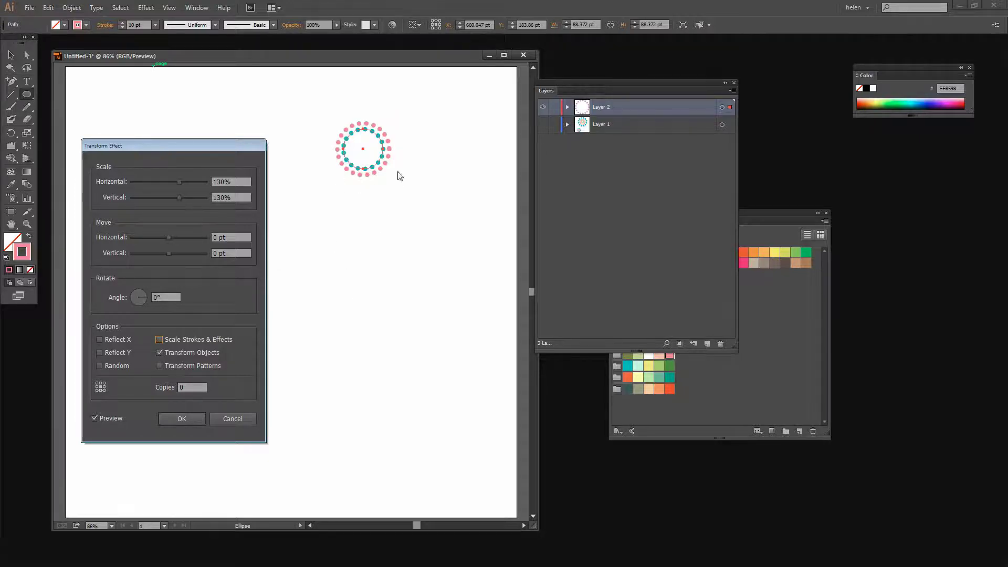
click(181, 420)
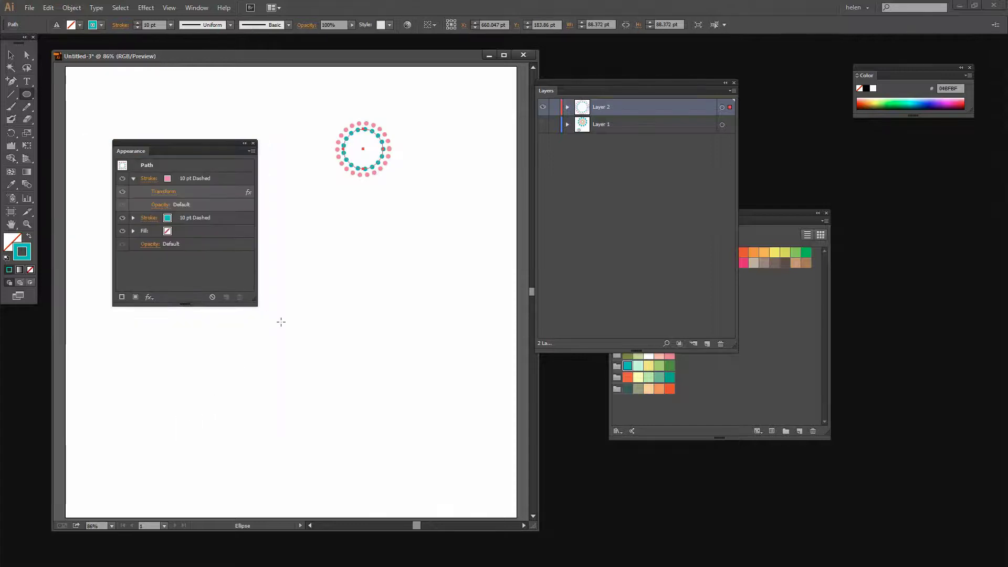
- Duplicate the pink dashed stroke in the circle's appearance and recolour the upper copy light green
click(222, 178)
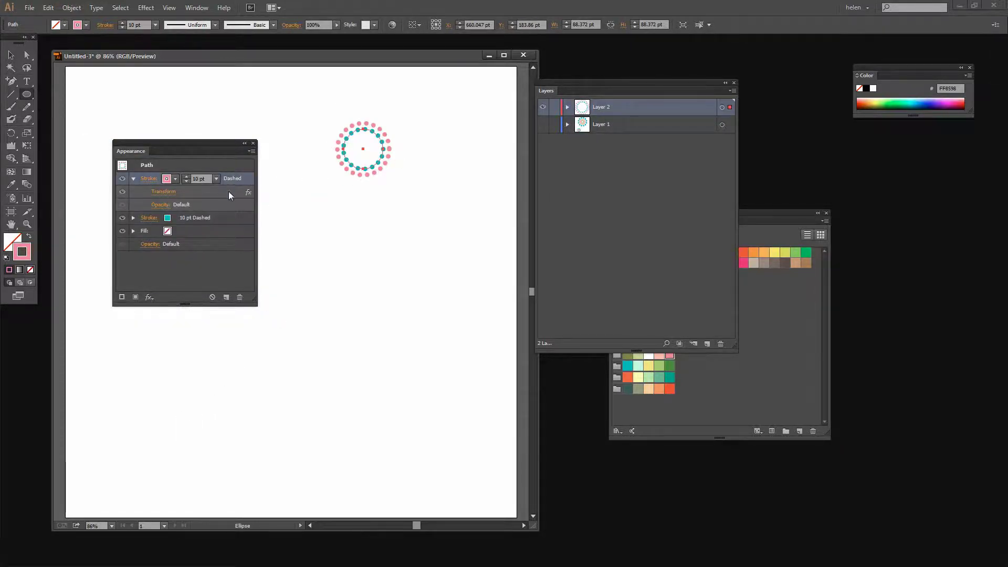
drag(238, 178, 226, 298)
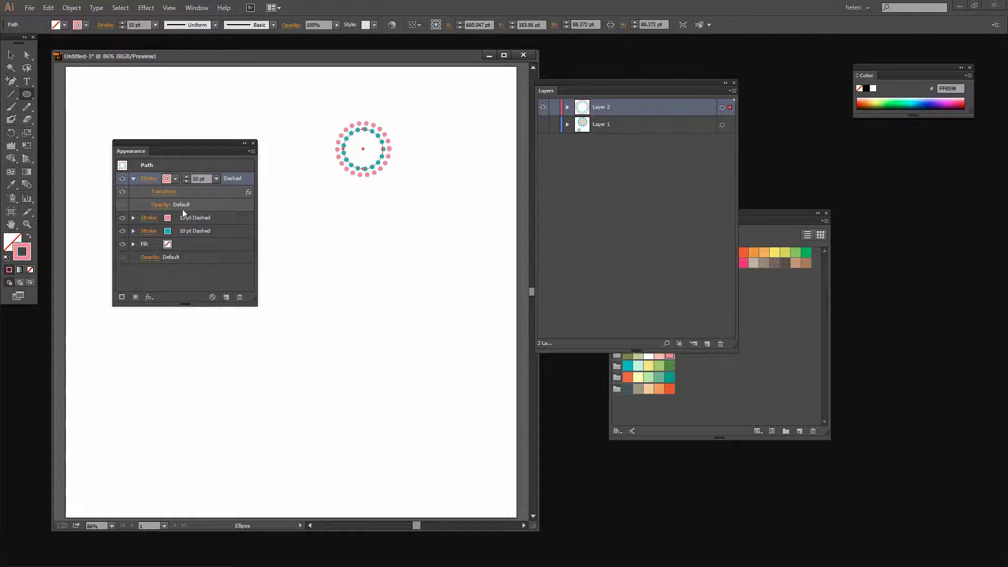
click(175, 178)
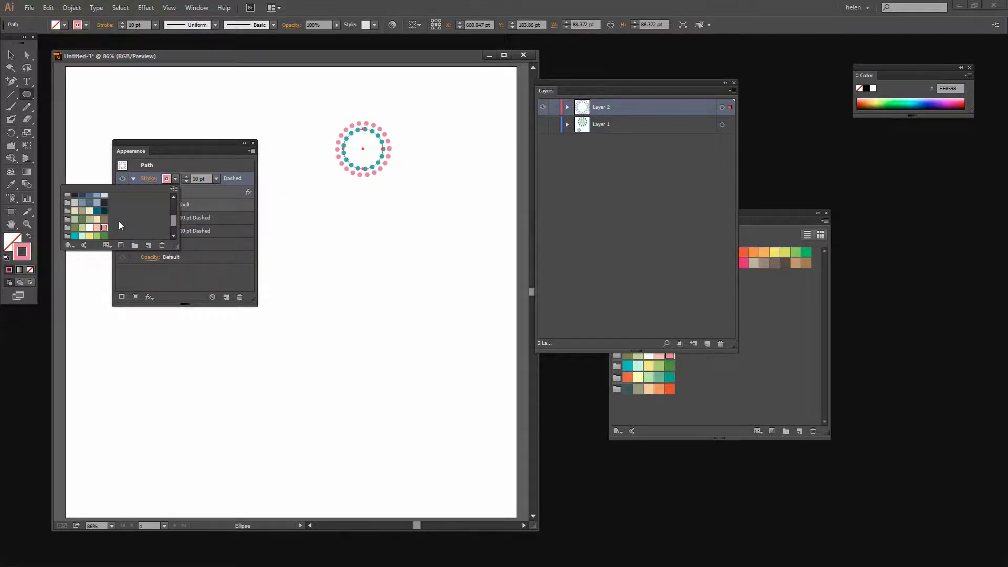
click(211, 282)
click(173, 180)
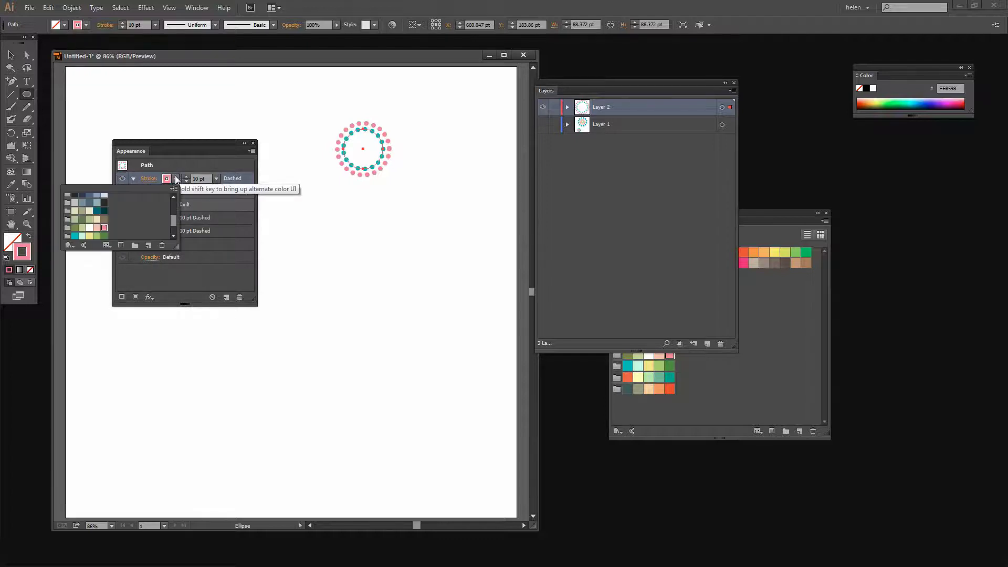
click(97, 236)
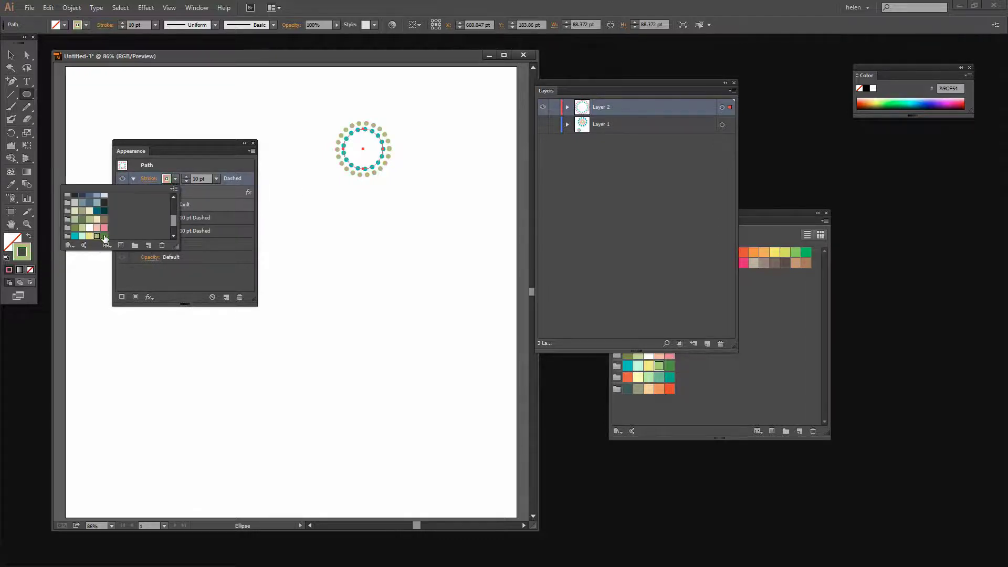
click(167, 288)
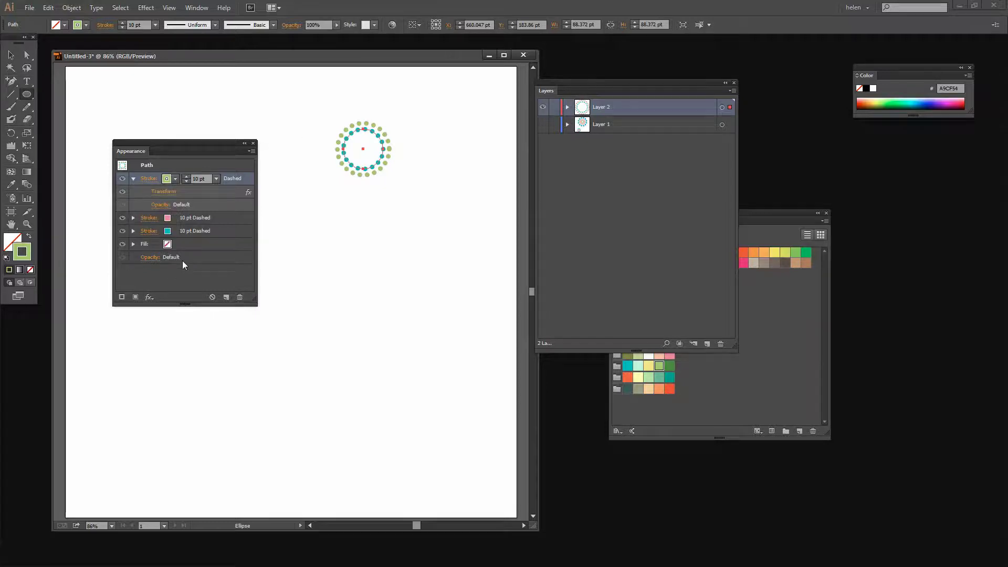
- Edit the green stroke's Transform effect with preview turned on and horizontal and vertical scale of 175%
click(163, 194)
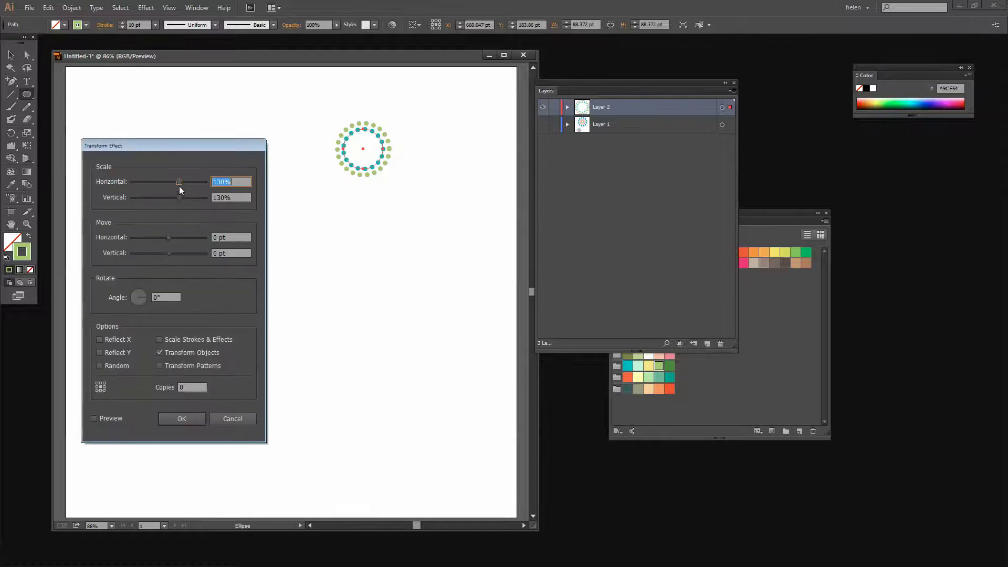
click(94, 418)
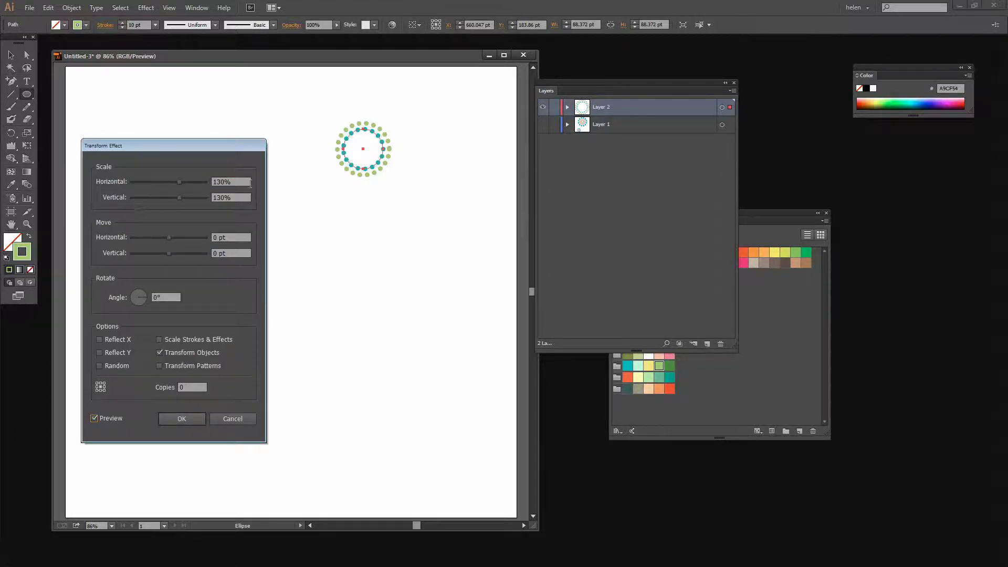
drag(250, 182, 205, 181)
text(175)
key(Tab)
text(175)
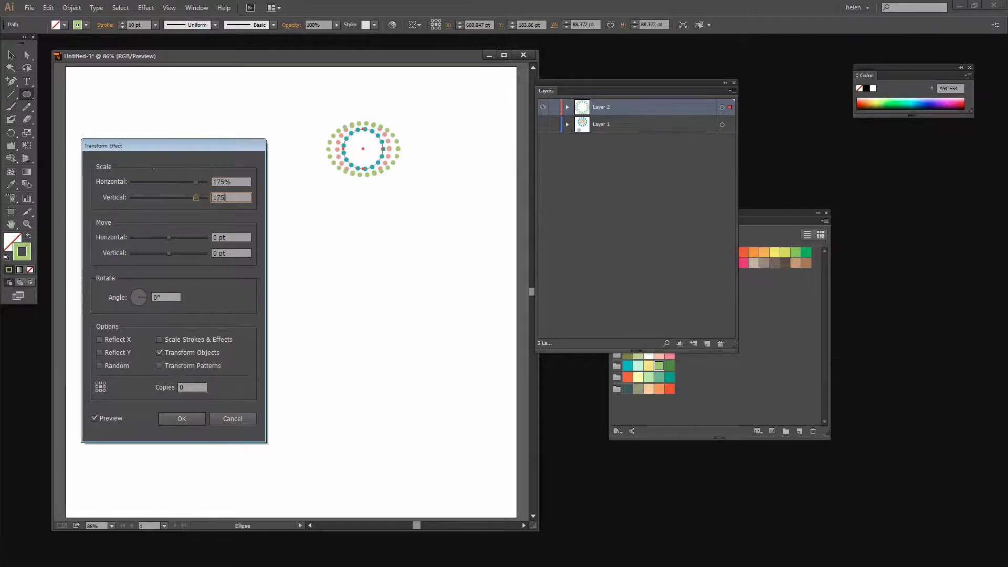
key(Tab)
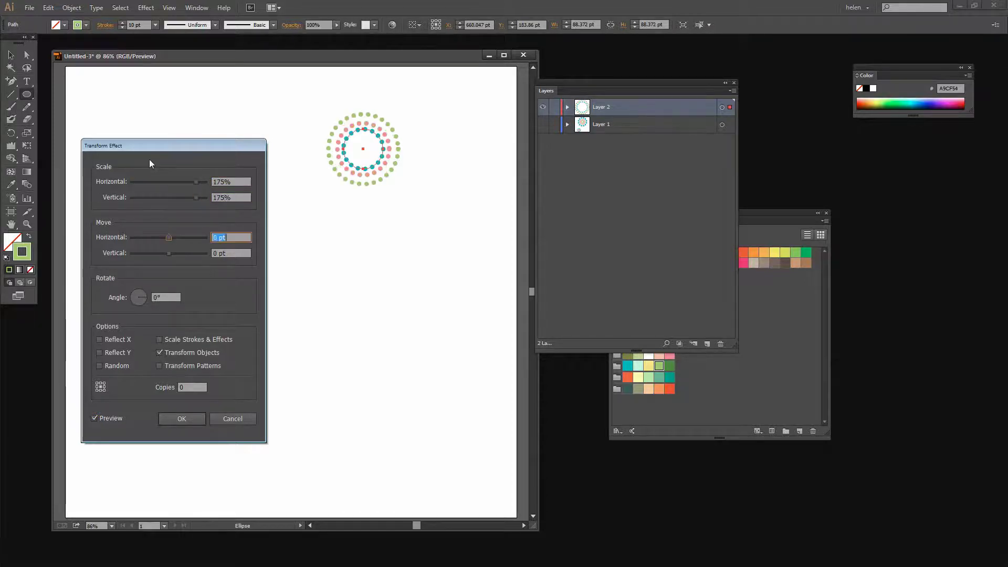
- Apply the green stroke's Transform effect at 165% horizontal and vertical scale with Scale Strokes & Effects turned off
click(231, 182)
text(165)
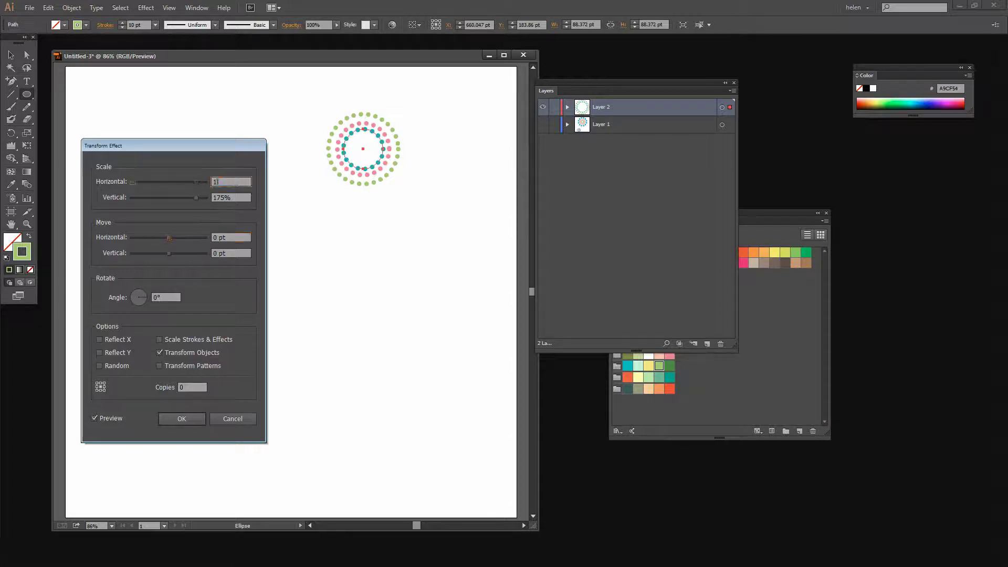
key(Tab)
text(165)
key(Tab)
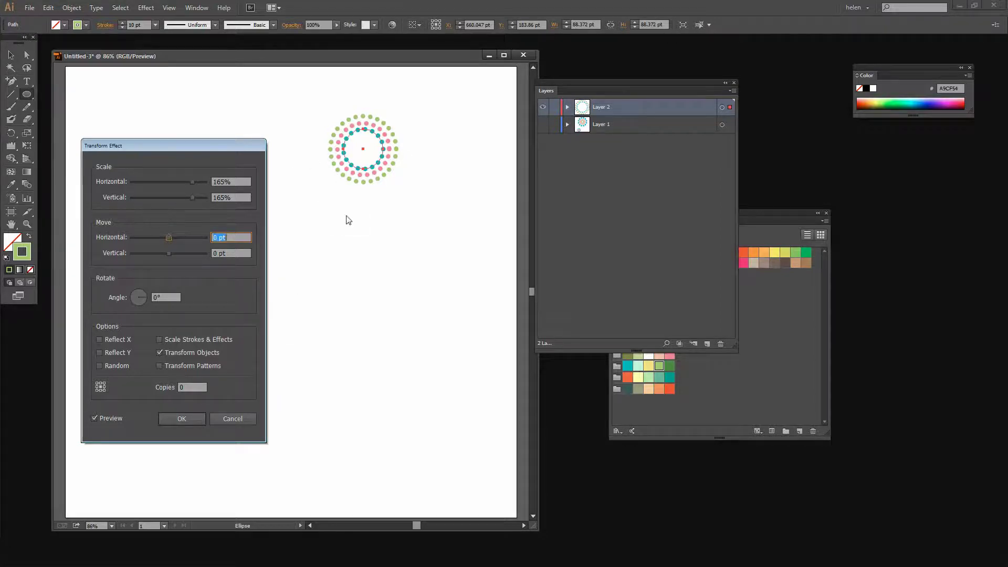
click(159, 339)
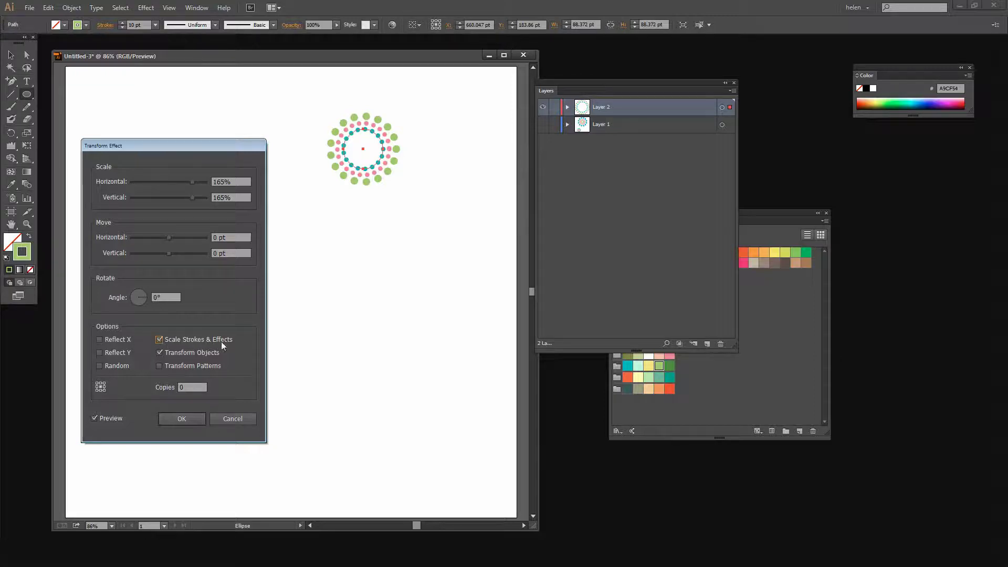
click(161, 340)
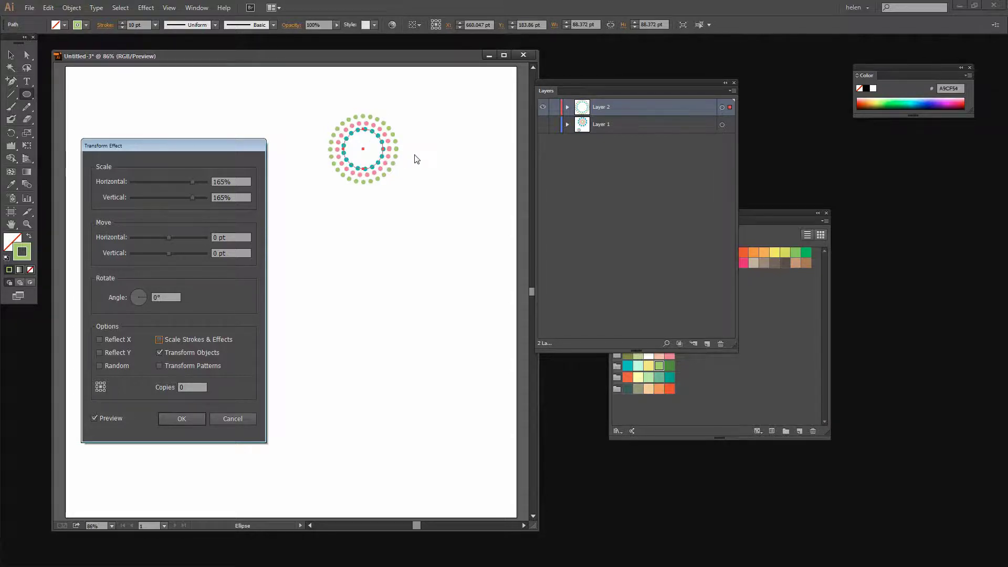
click(182, 419)
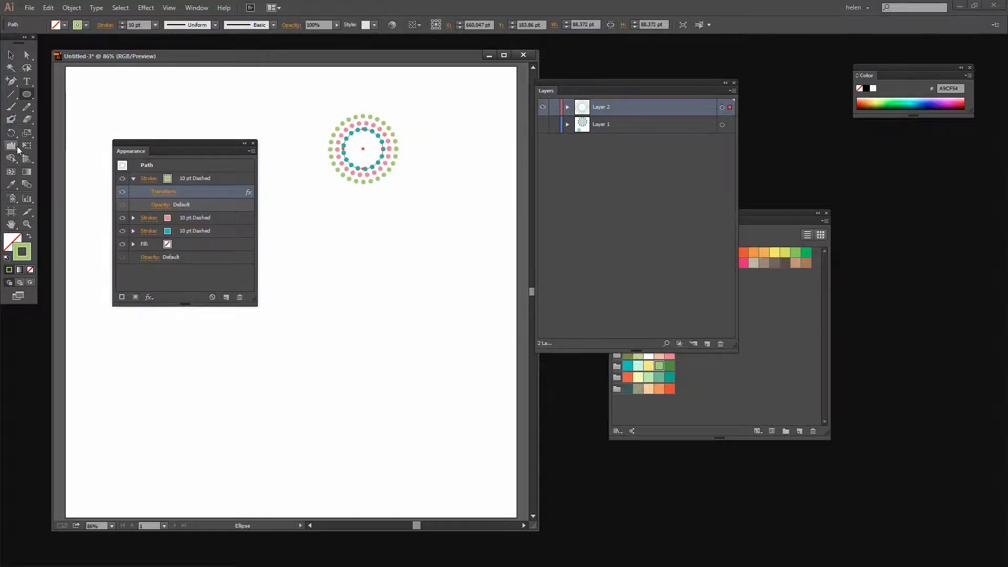
- Compare the pink stroke's dash alignment options and set its gap to 17 pt with dashes aligned to corners and path ends
click(26, 224)
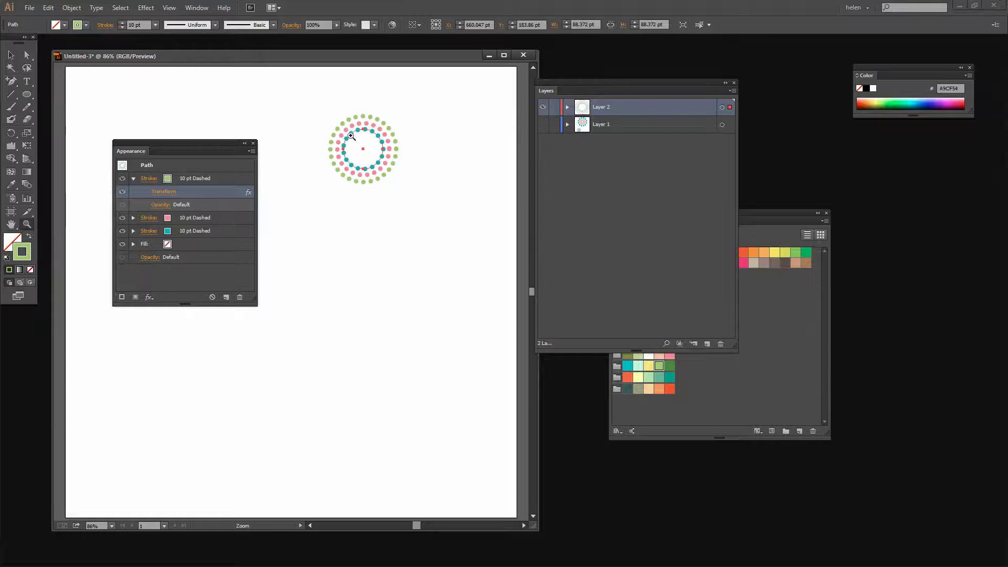
drag(328, 108, 423, 232)
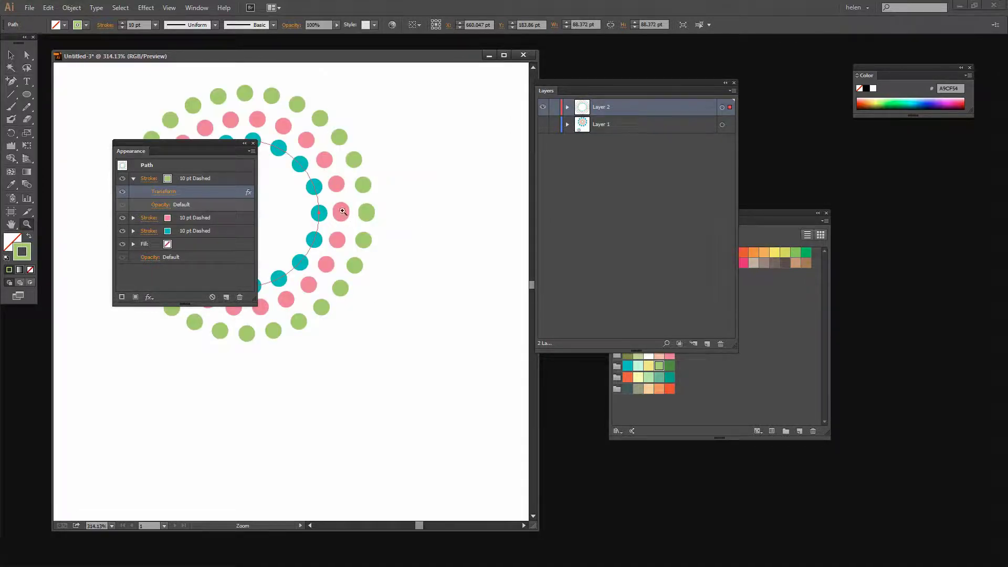
click(146, 219)
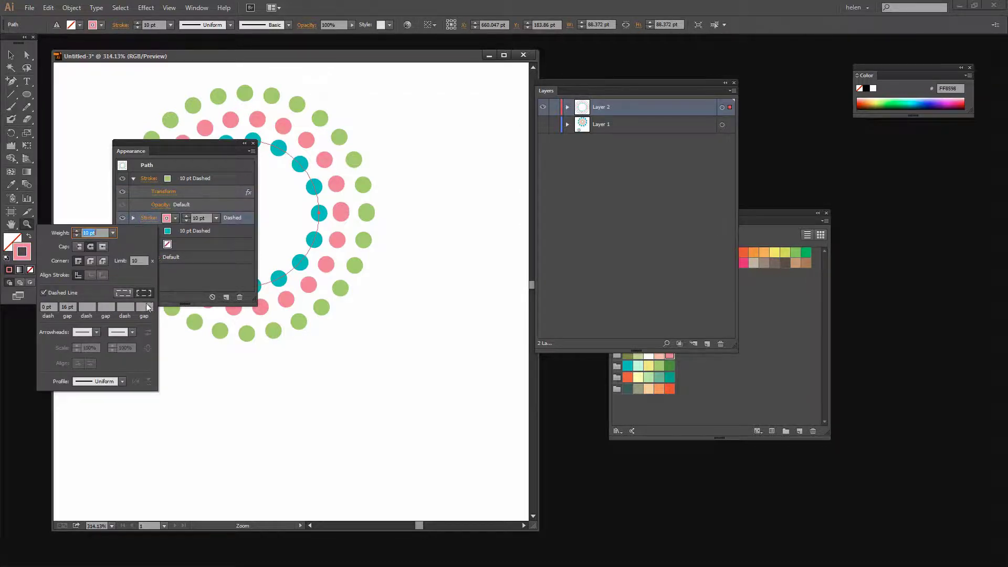
click(124, 293)
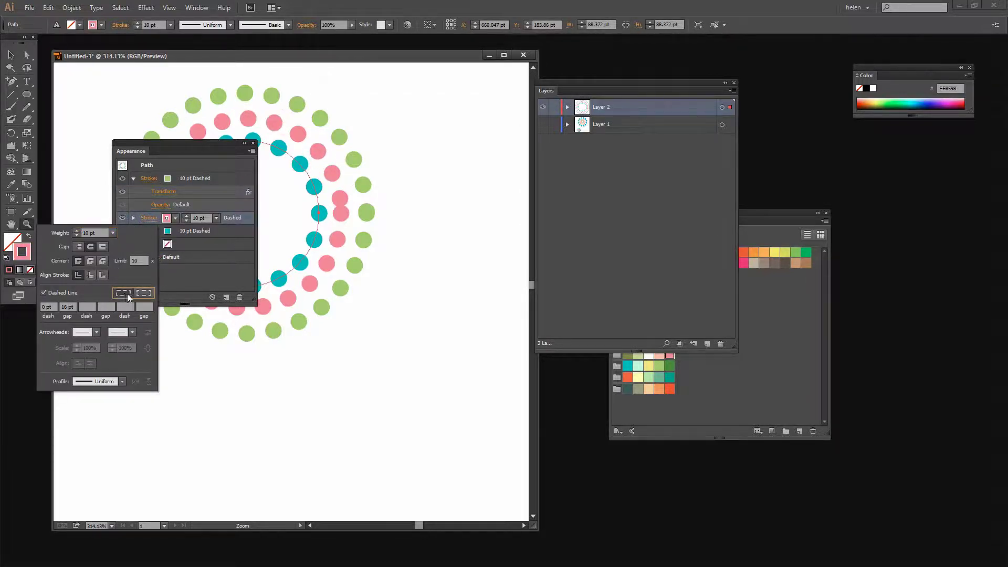
click(121, 292)
click(119, 293)
click(141, 293)
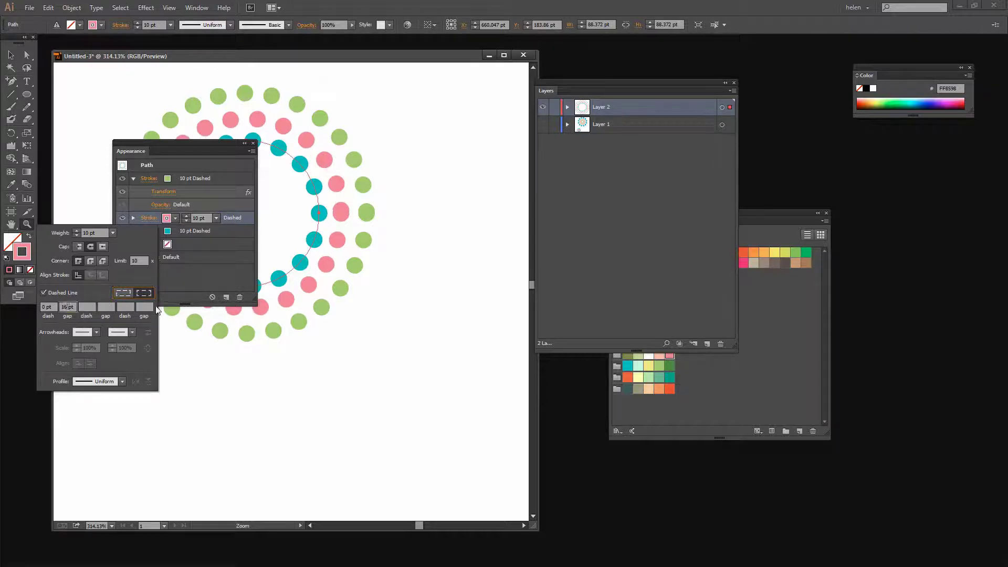
key(Down)
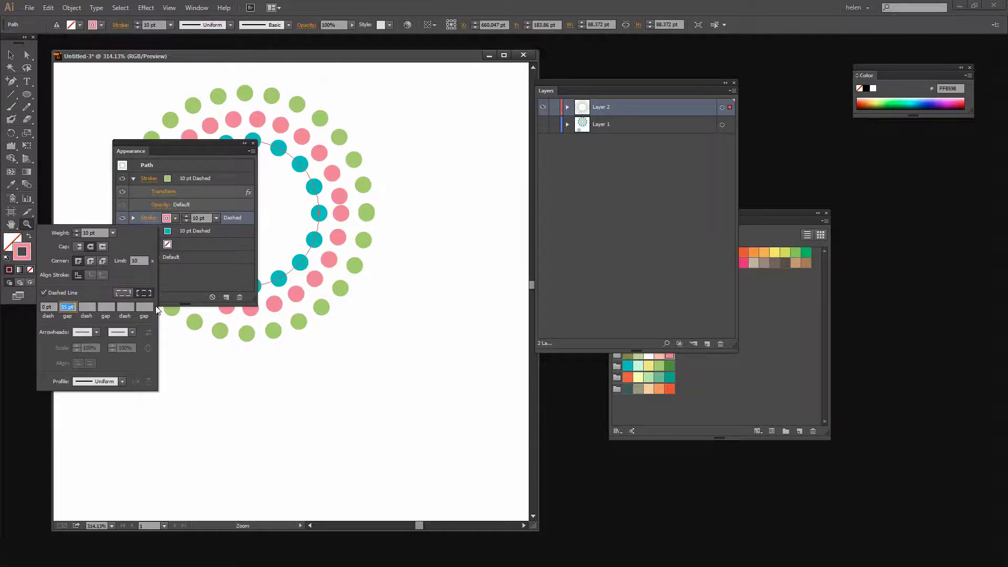
key(Up)
key(Up)
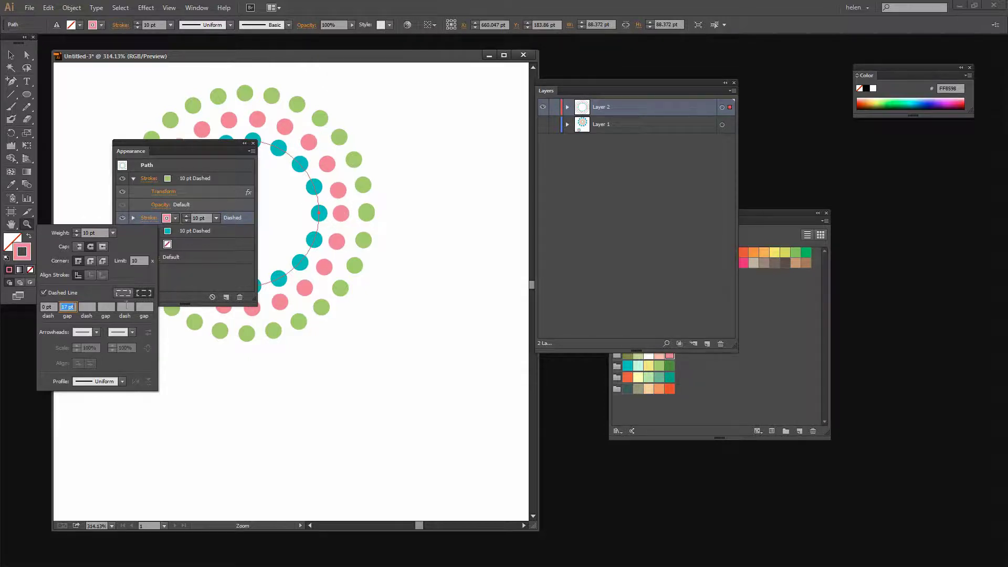
- Make the green stroke preserve exact dash and gap lengths and set its gap to 17 pt
click(150, 178)
click(152, 177)
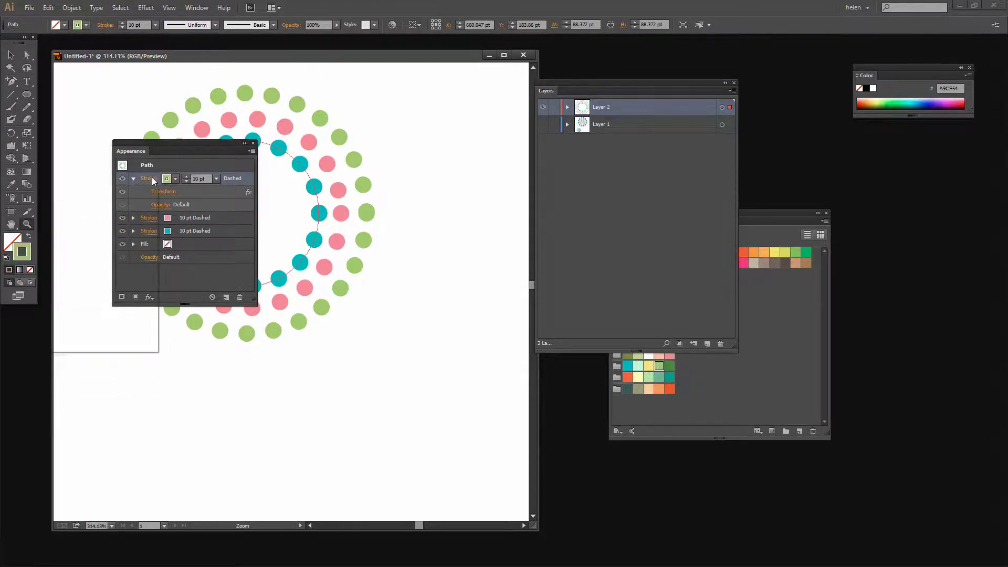
click(152, 177)
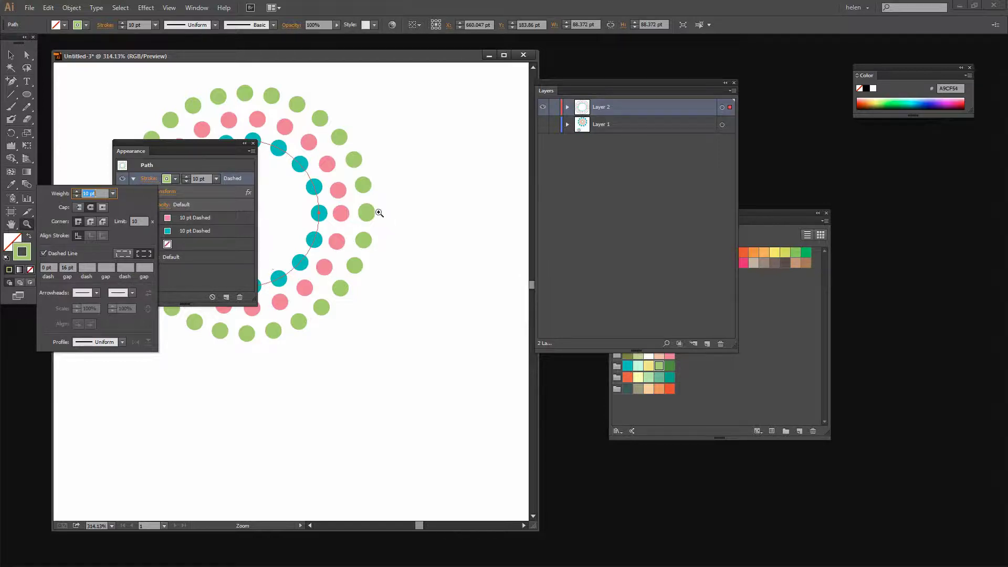
click(130, 253)
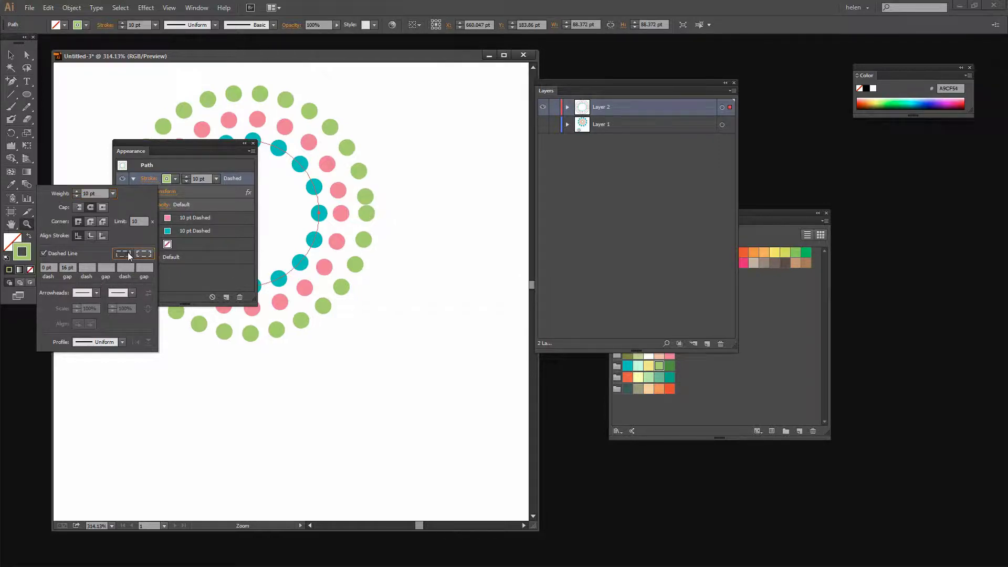
click(128, 252)
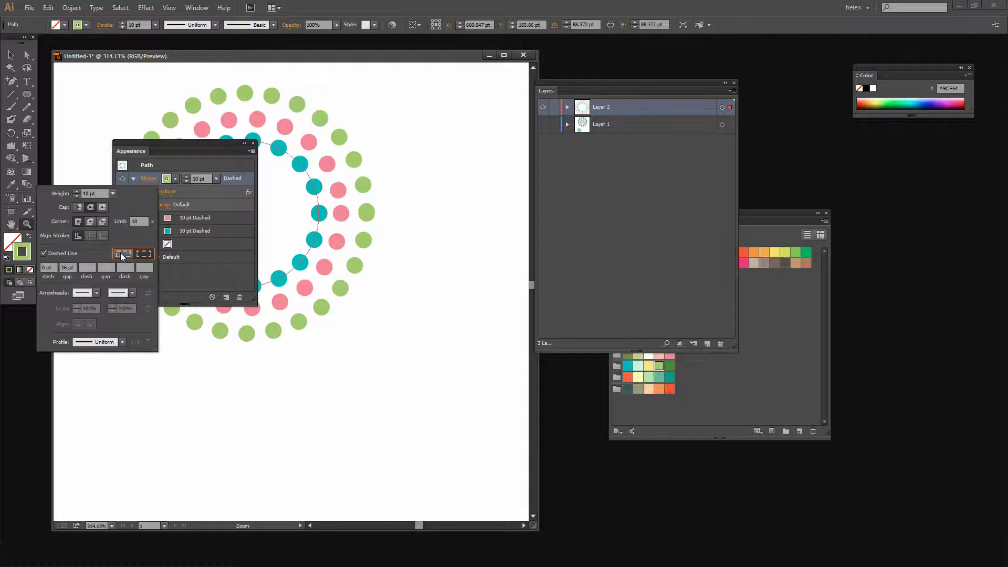
click(121, 254)
click(76, 268)
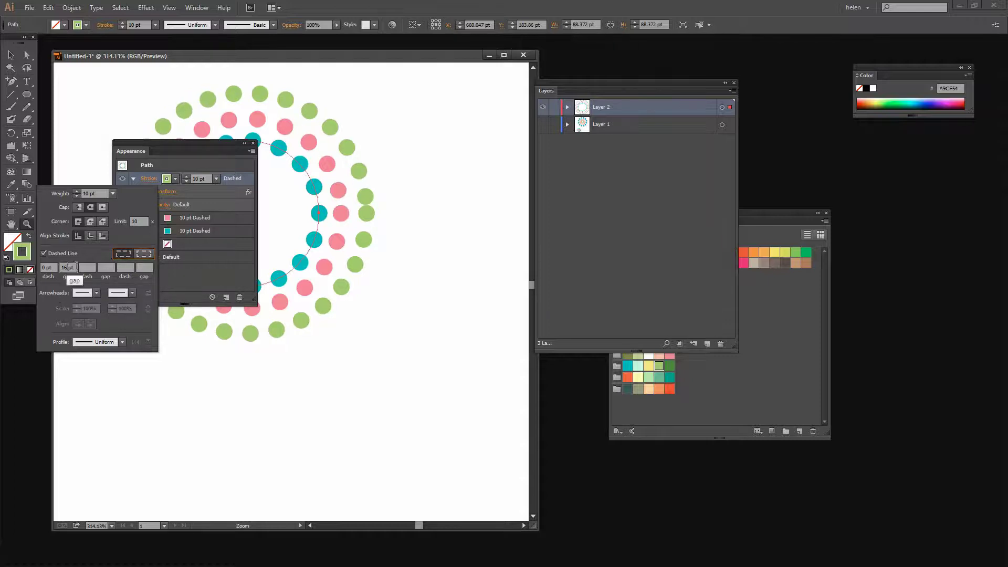
key(Up)
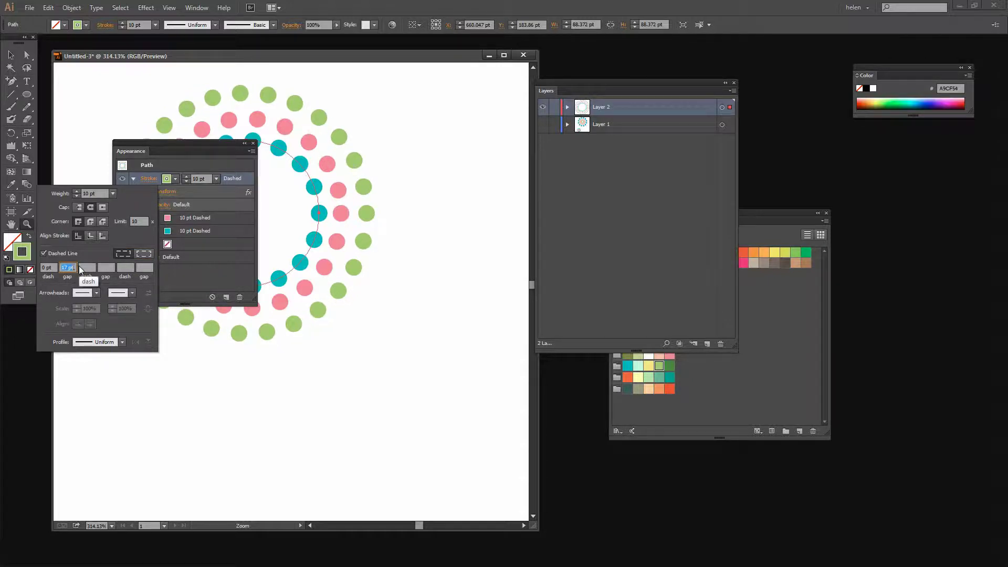
click(216, 271)
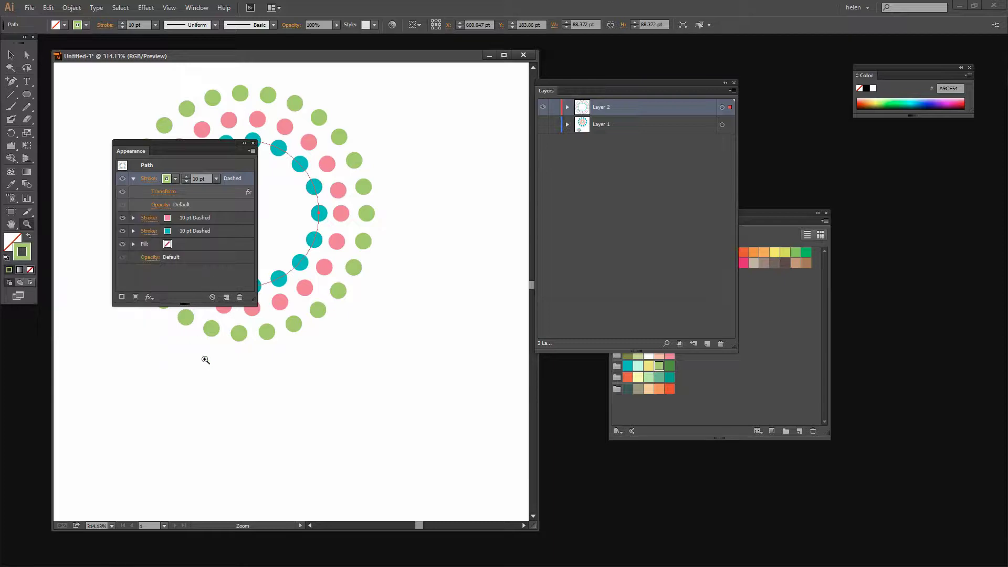
- Move the Appearance panel clear of the rings, then duplicate the green dashed stroke and recolour the upper copy orange
drag(167, 140, 498, 141)
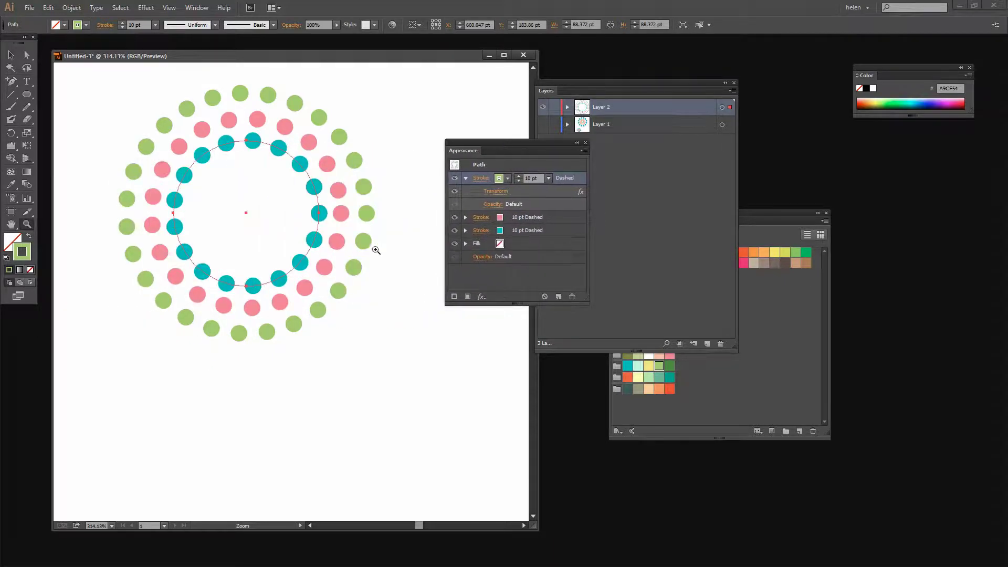
click(480, 178)
click(569, 179)
drag(566, 179, 557, 297)
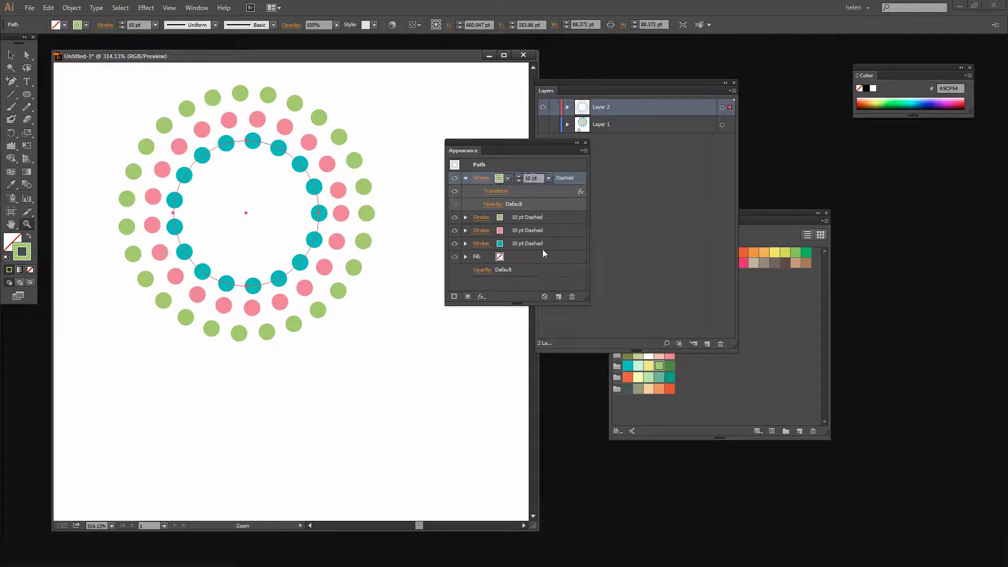
click(509, 179)
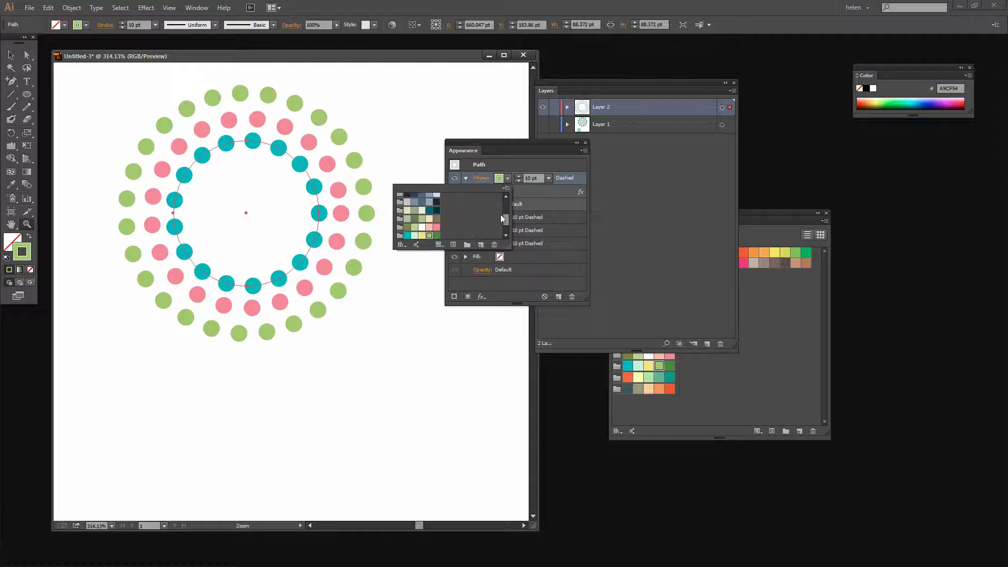
drag(501, 215, 506, 227)
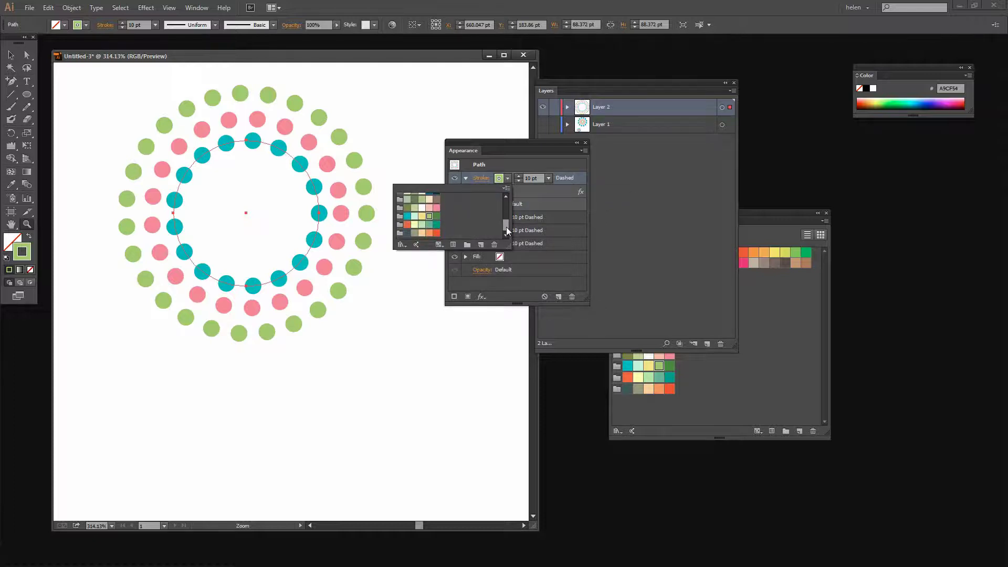
click(428, 233)
click(469, 144)
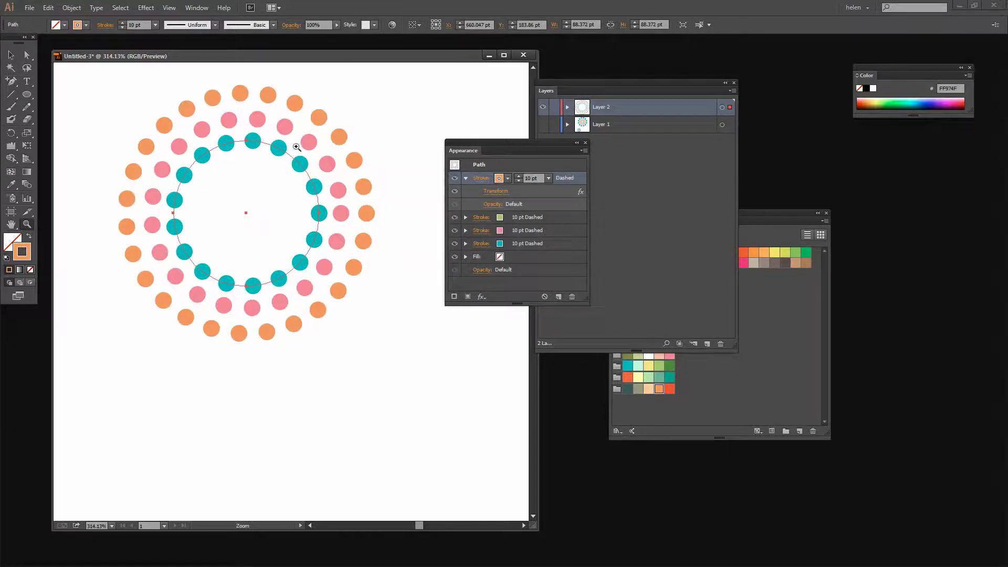
- Preview the orange stroke's Transform effect at 190% horizontal and vertical scale
click(495, 191)
drag(175, 150, 552, 154)
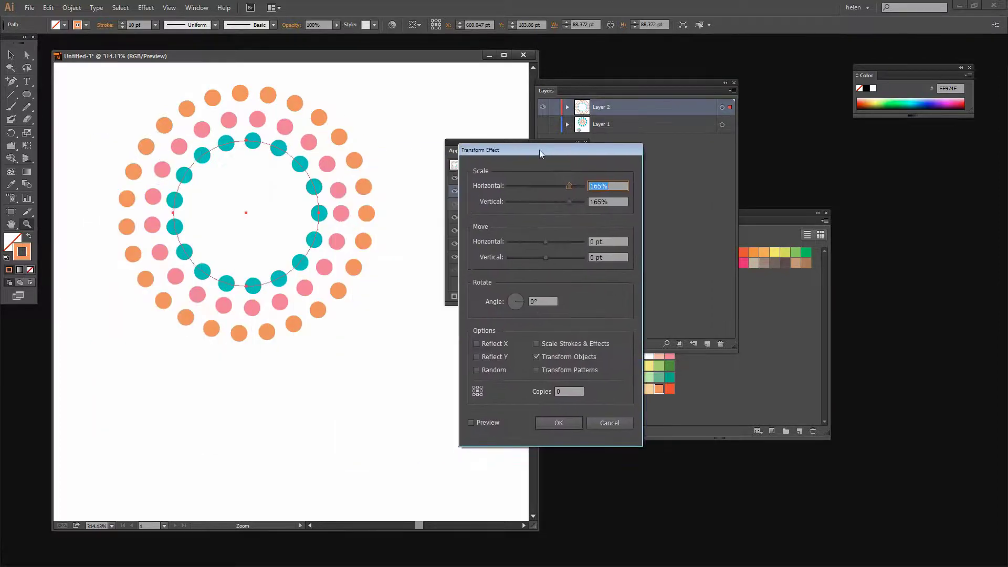
click(474, 422)
drag(614, 184, 576, 184)
text(190)
key(Tab)
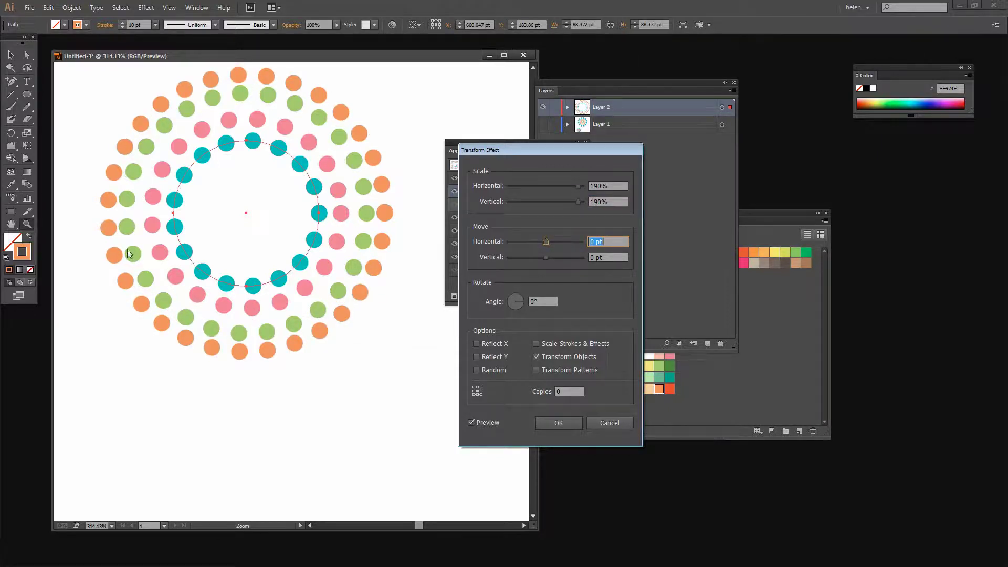
- Apply the orange stroke's Transform effect at 200% horizontal and vertical scale
double_click(607, 183)
text(2)
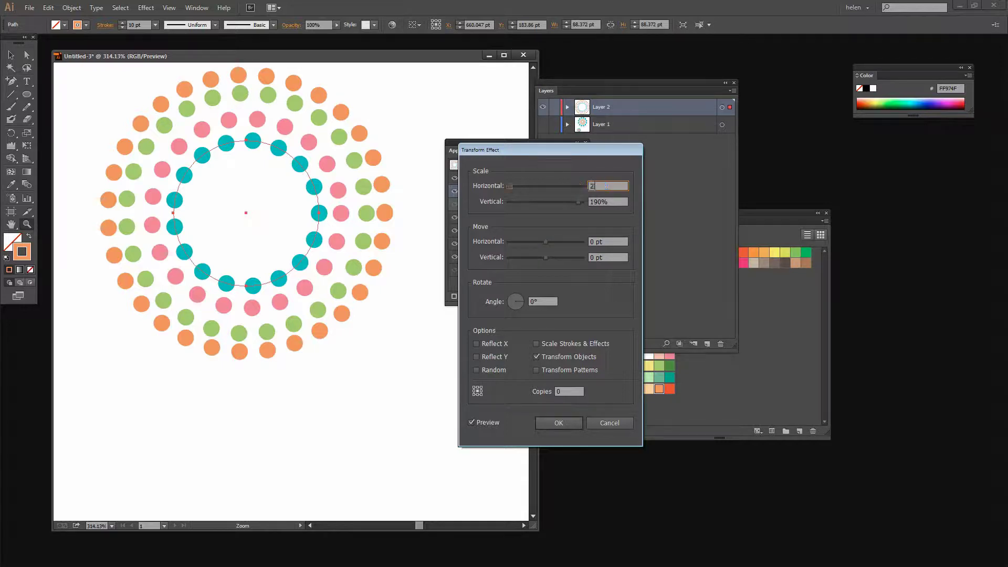
text(00)
key(Tab)
text(200)
key(Tab)
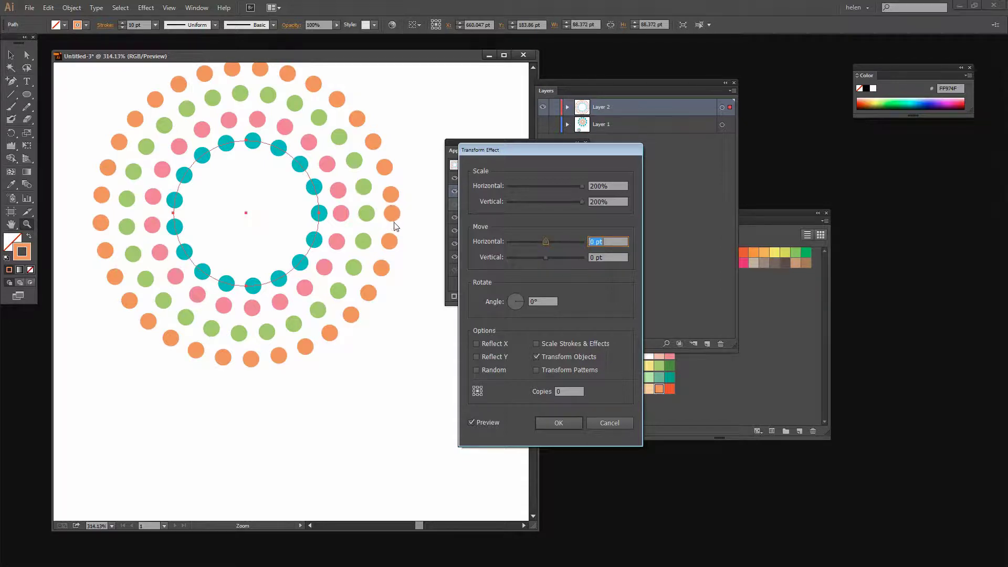
click(555, 423)
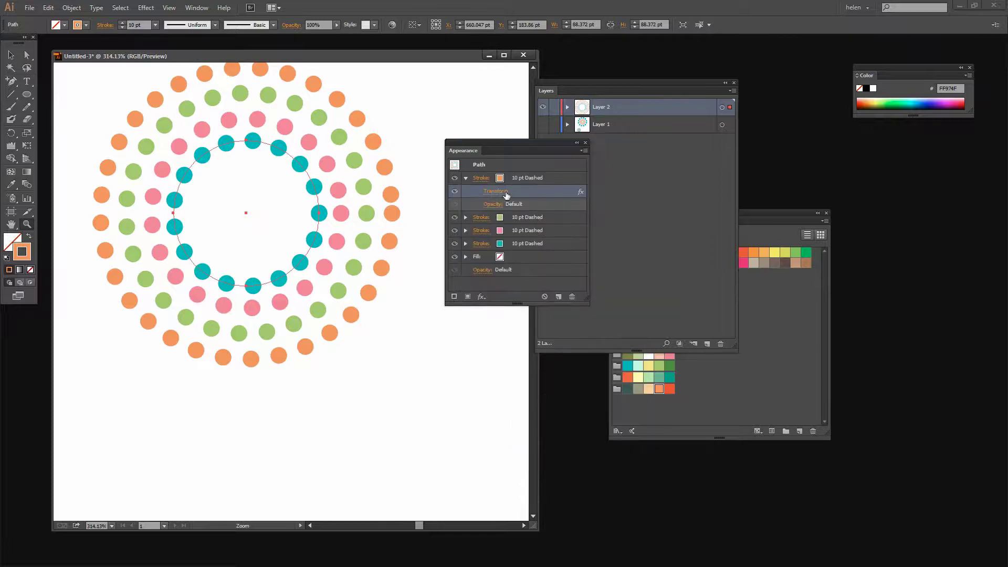
- Align the orange stroke's dashes to corners and path ends, and move the Appearance panel clear of the rings
click(480, 179)
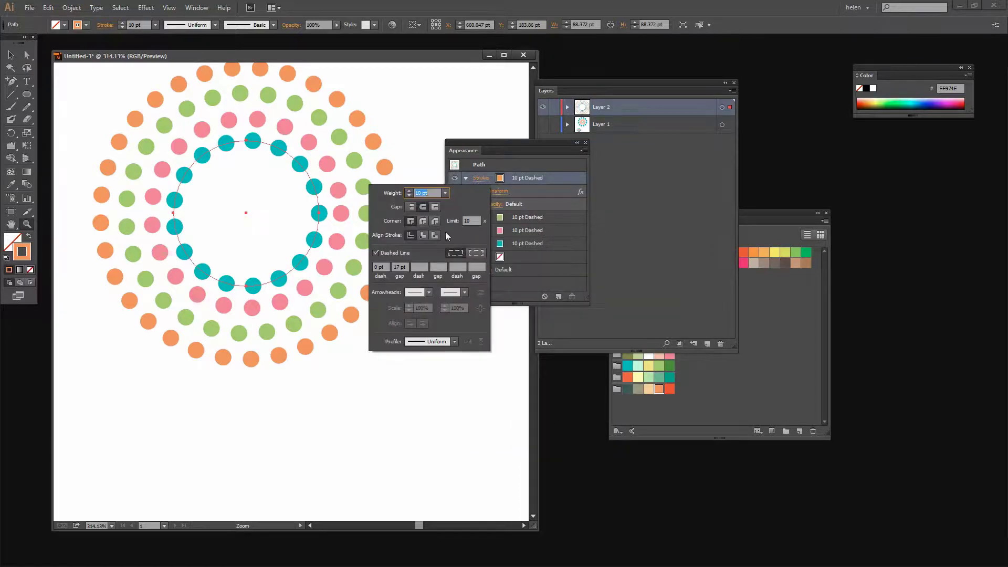
click(456, 253)
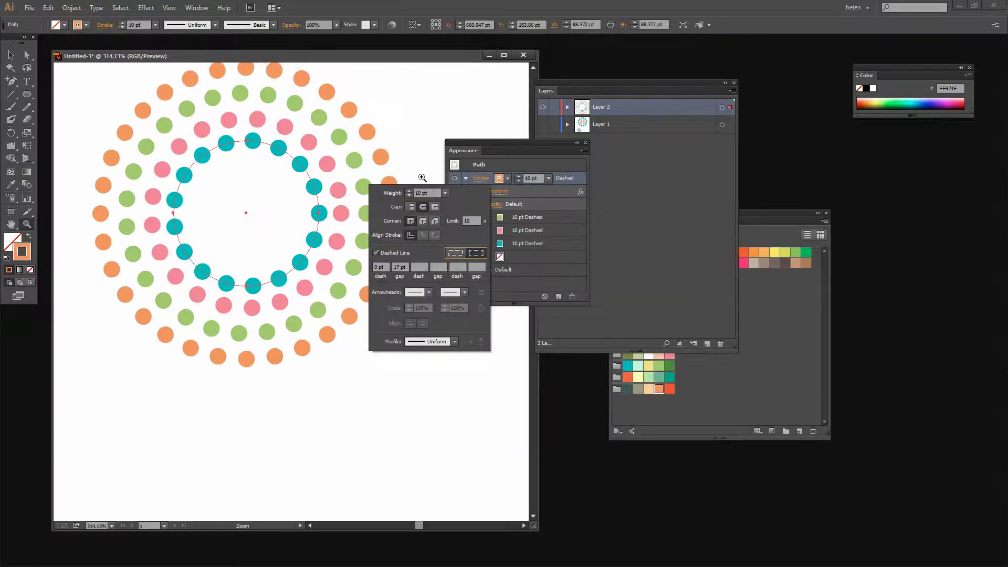
click(486, 145)
drag(486, 140, 617, 119)
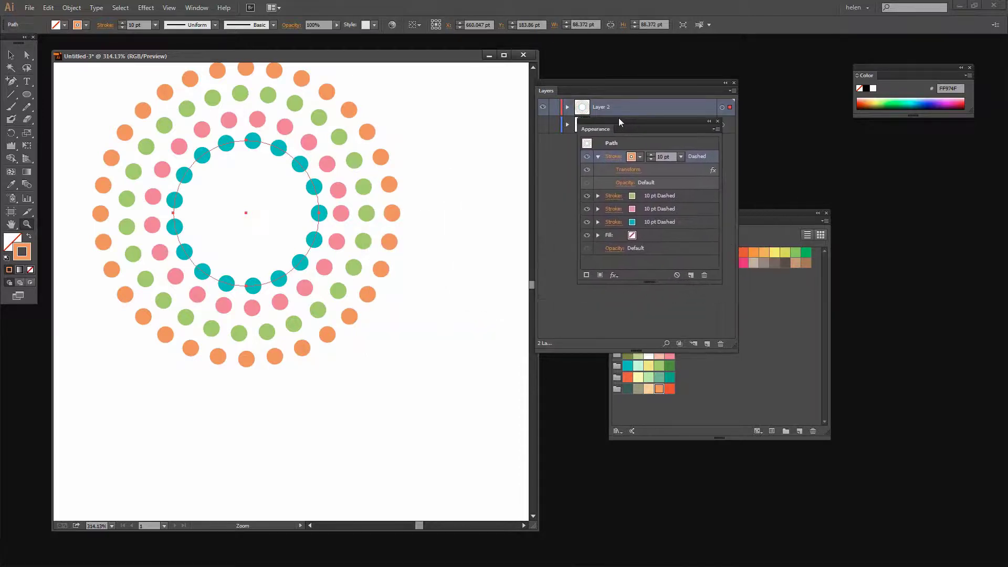
click(615, 158)
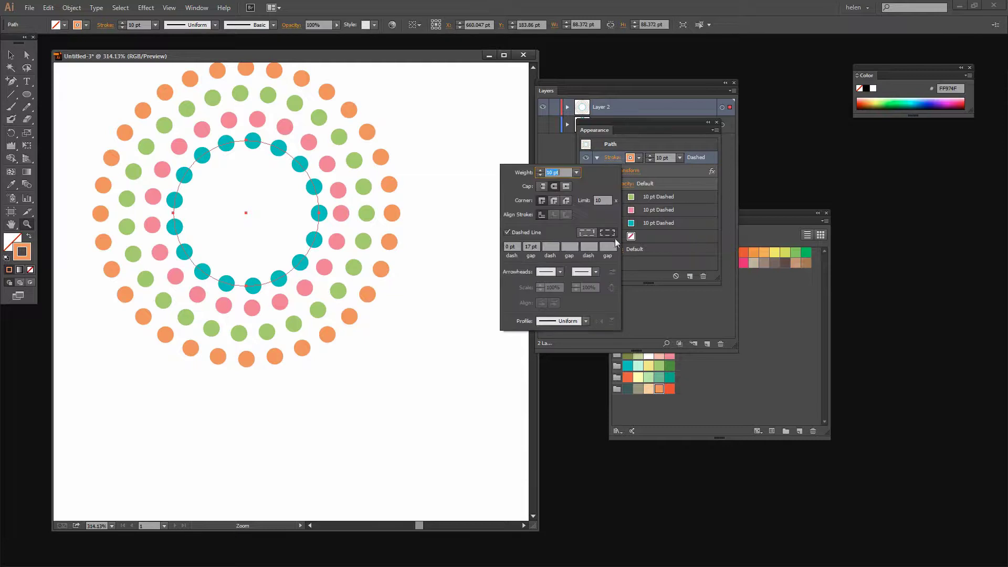
click(611, 238)
click(597, 237)
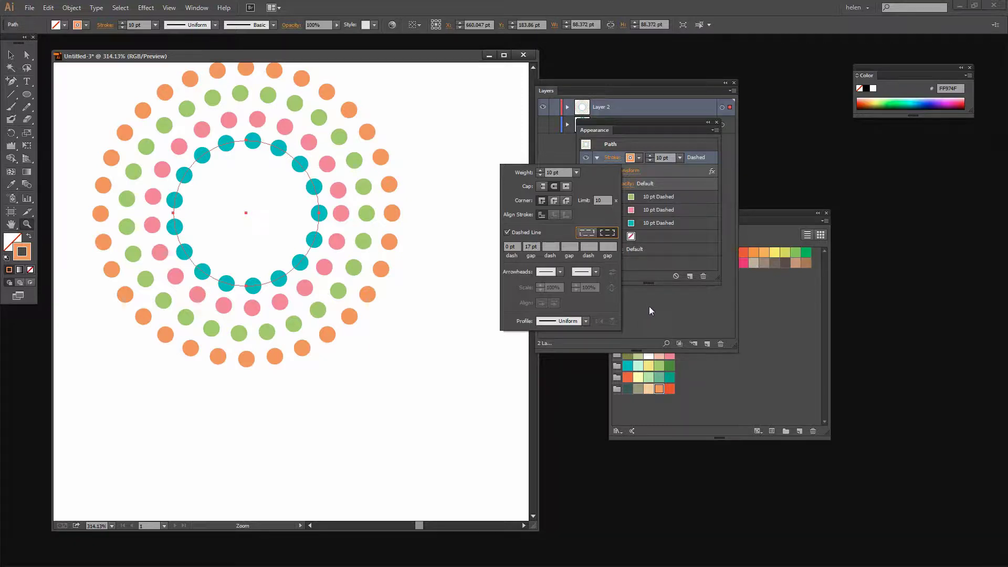
click(603, 119)
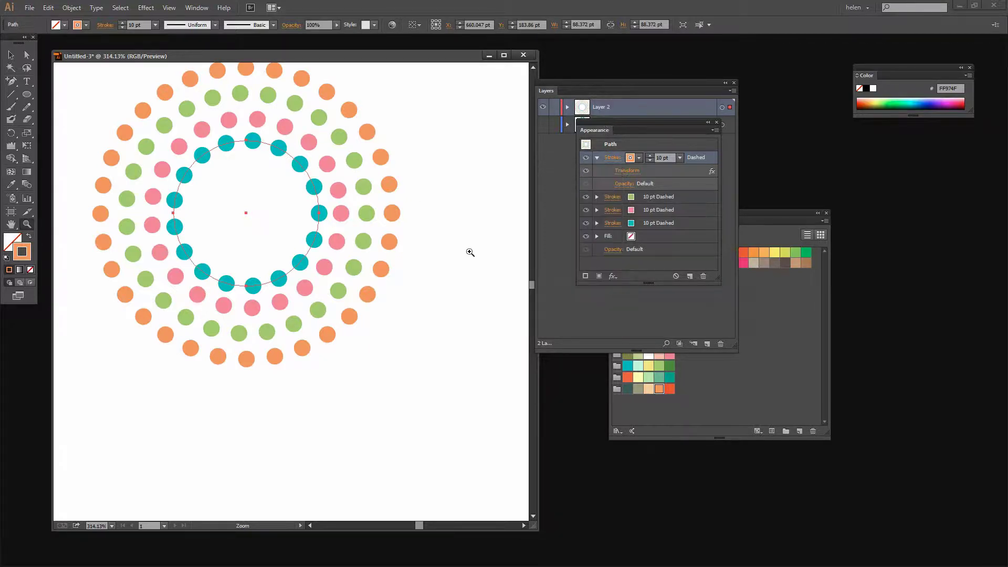
- Deselect the rings, then expand Layer 2 with the Appearance panel moved off the Layers panel
key(ctrl+0)
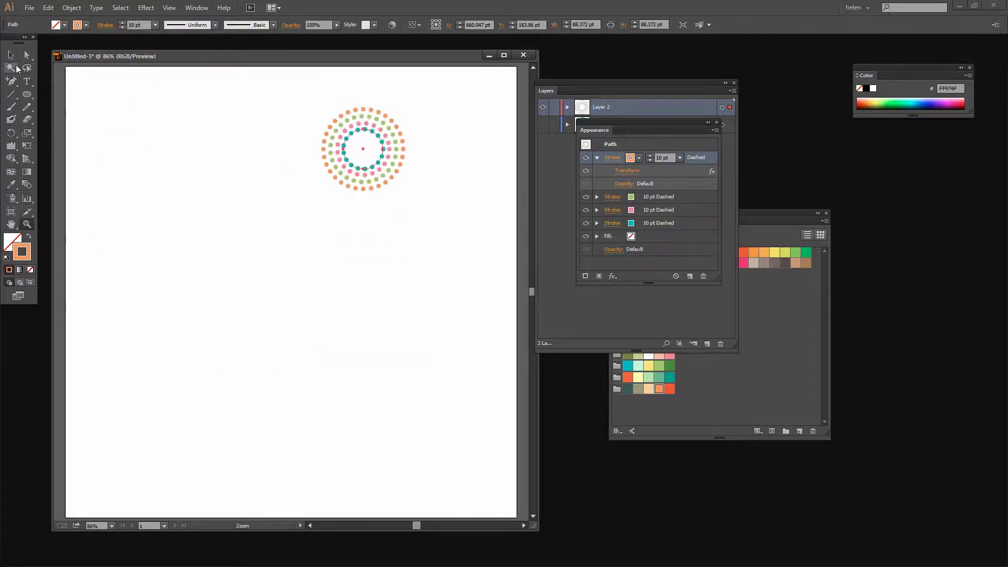
key(v)
click(311, 227)
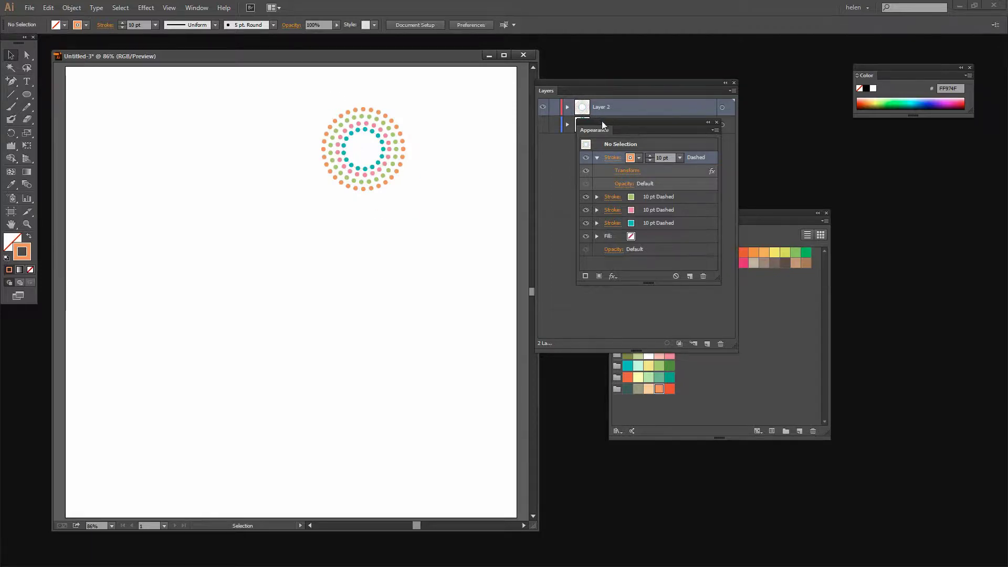
drag(602, 124, 791, 182)
click(568, 106)
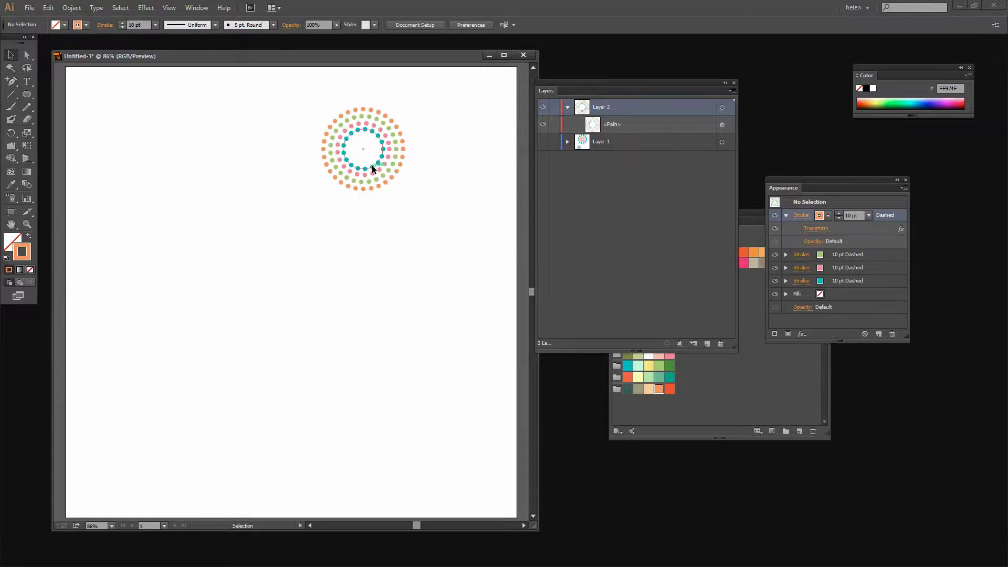
- Duplicate the dot rings below the original and scale the copy uniformly to 150% with Scale Strokes & Effects on
drag(371, 167, 423, 321)
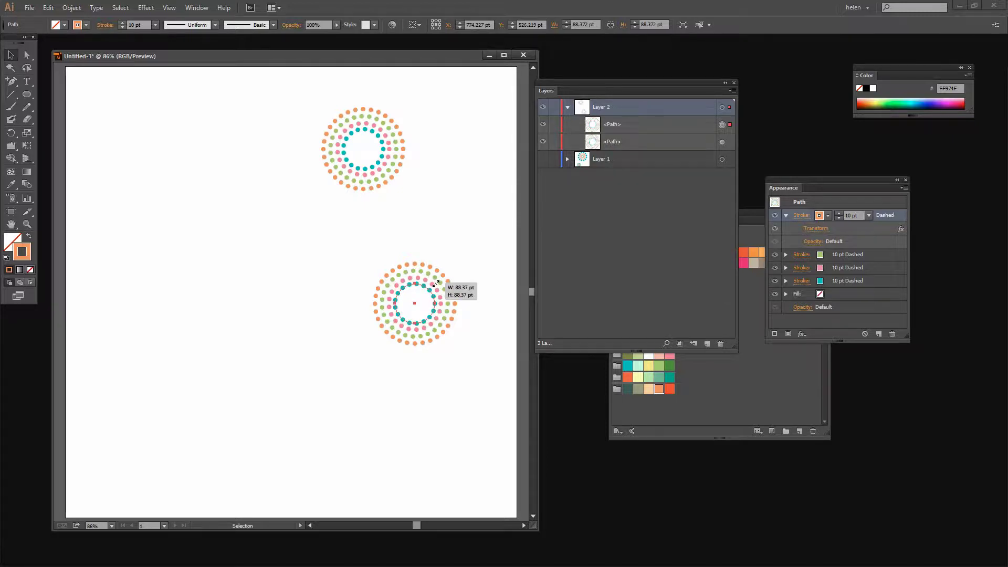
drag(435, 284, 436, 284)
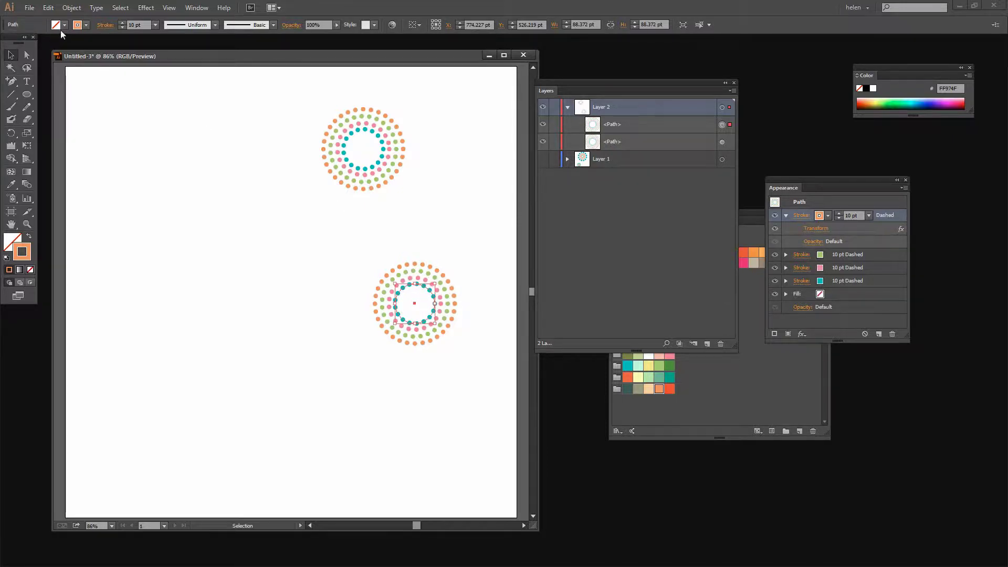
click(71, 7)
mouse_move(83, 21)
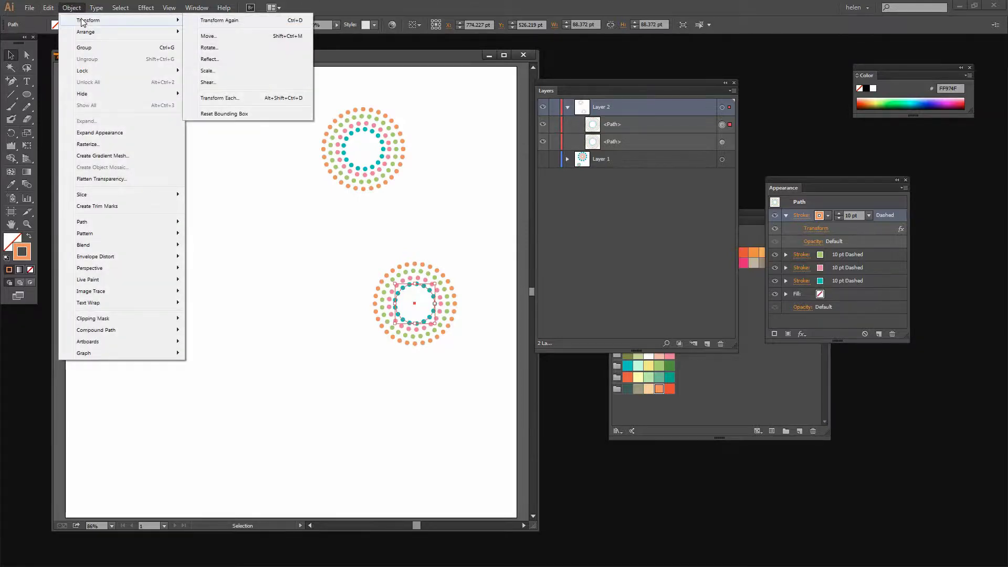
click(203, 70)
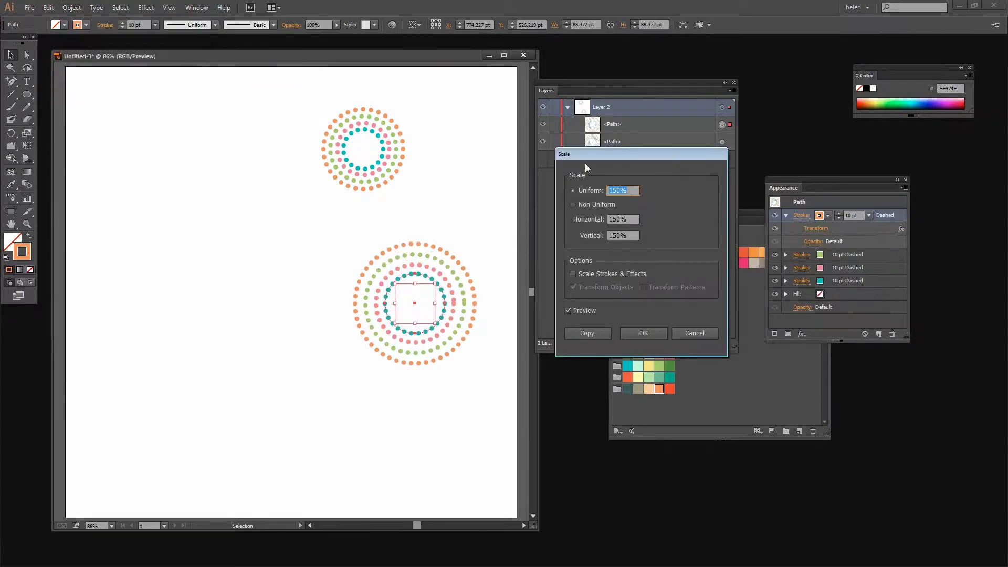
drag(590, 158, 136, 184)
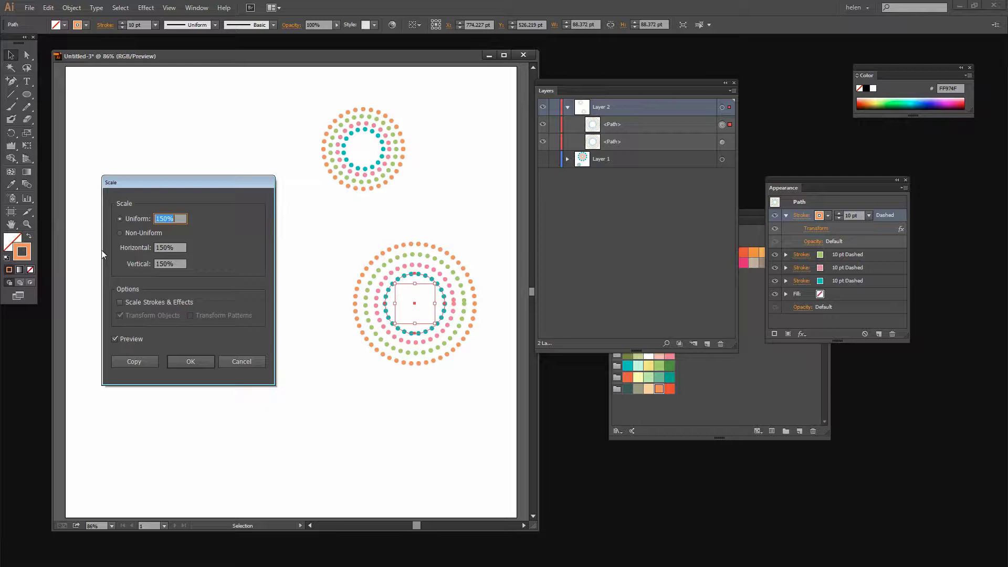
click(121, 301)
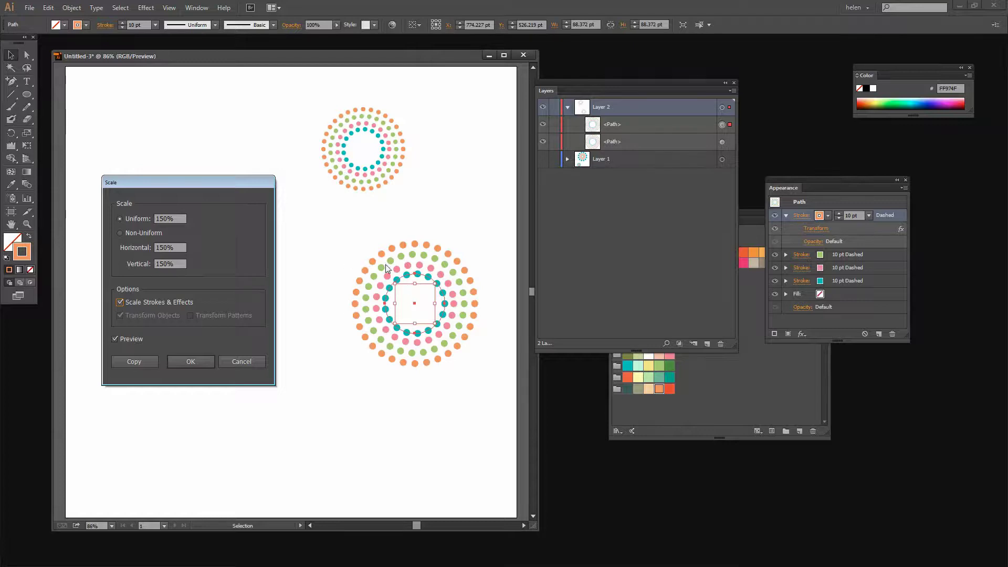
click(120, 302)
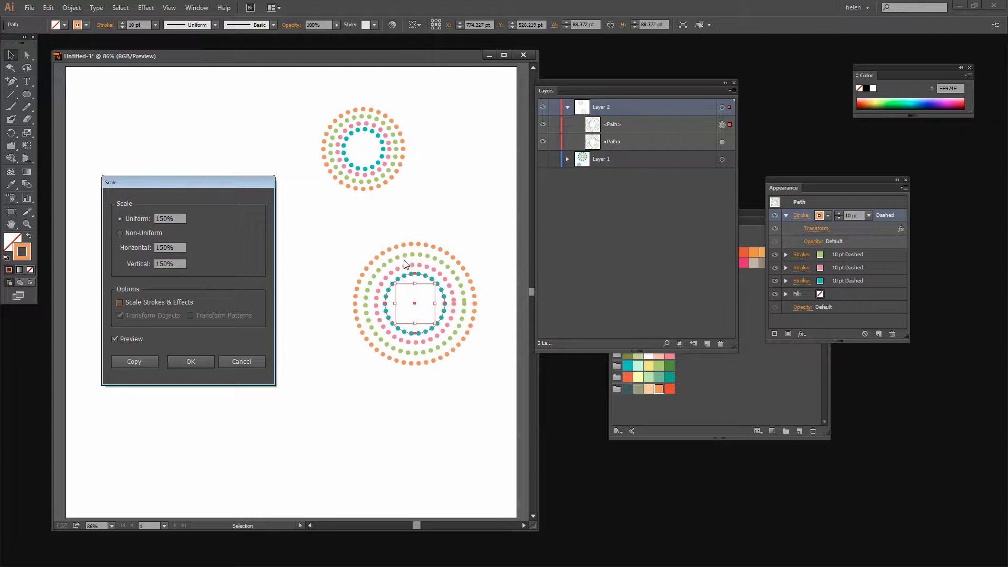
click(121, 302)
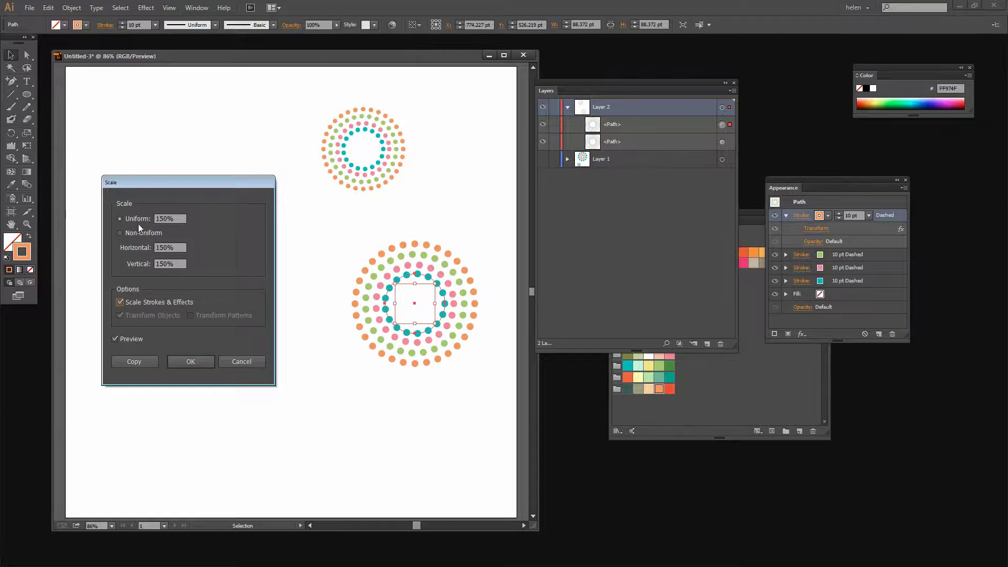
click(190, 361)
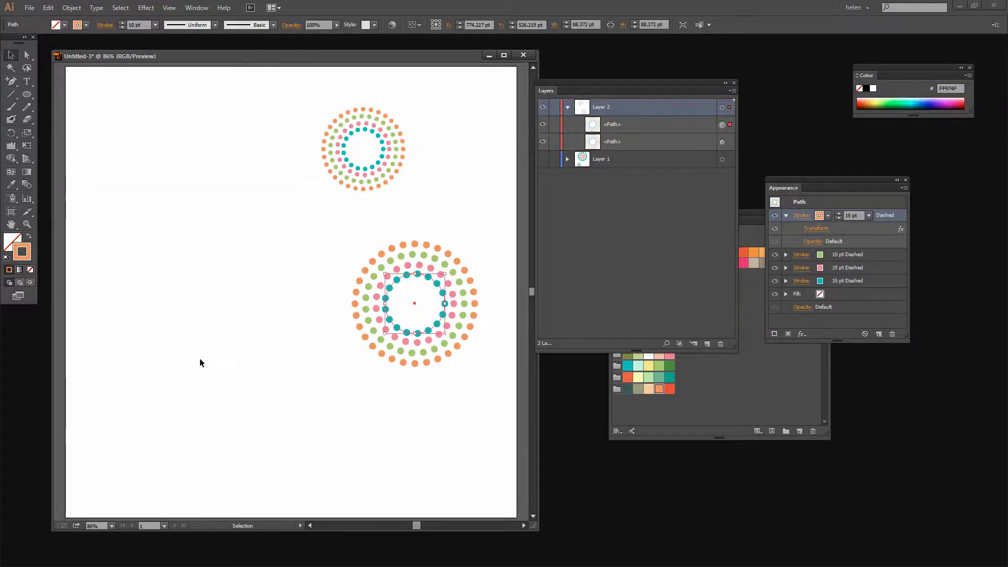
- Duplicate the original dot rings to their lower left and scale the copy uniformly to 50% with Scale Strokes & Effects on
click(367, 170)
drag(352, 165, 293, 239)
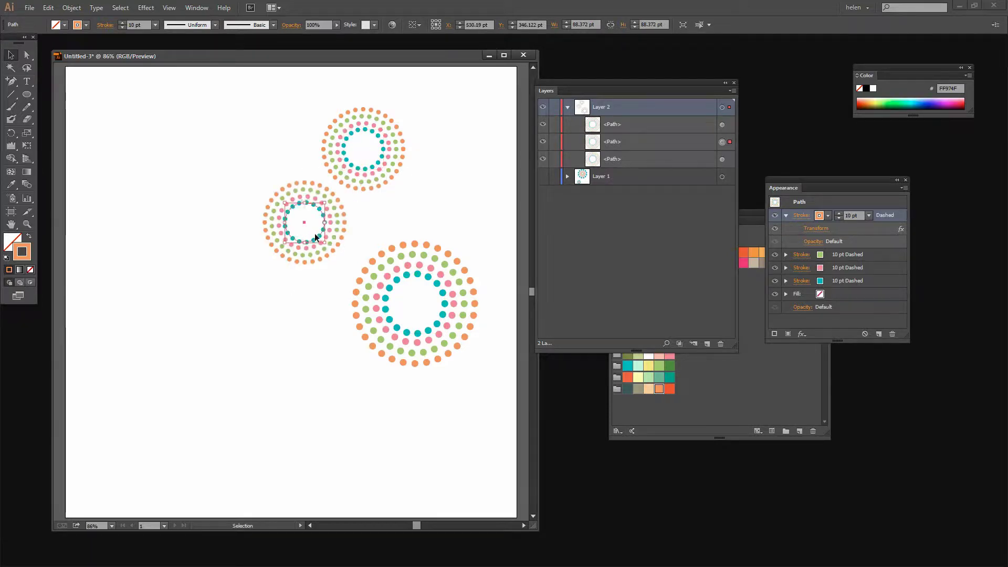
click(71, 7)
mouse_move(77, 20)
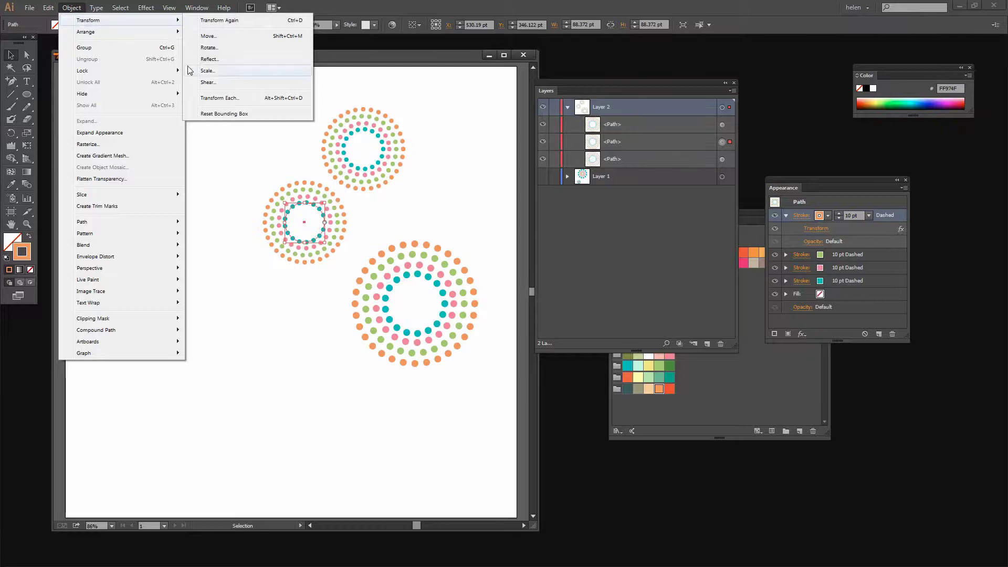
click(207, 70)
drag(168, 177, 102, 176)
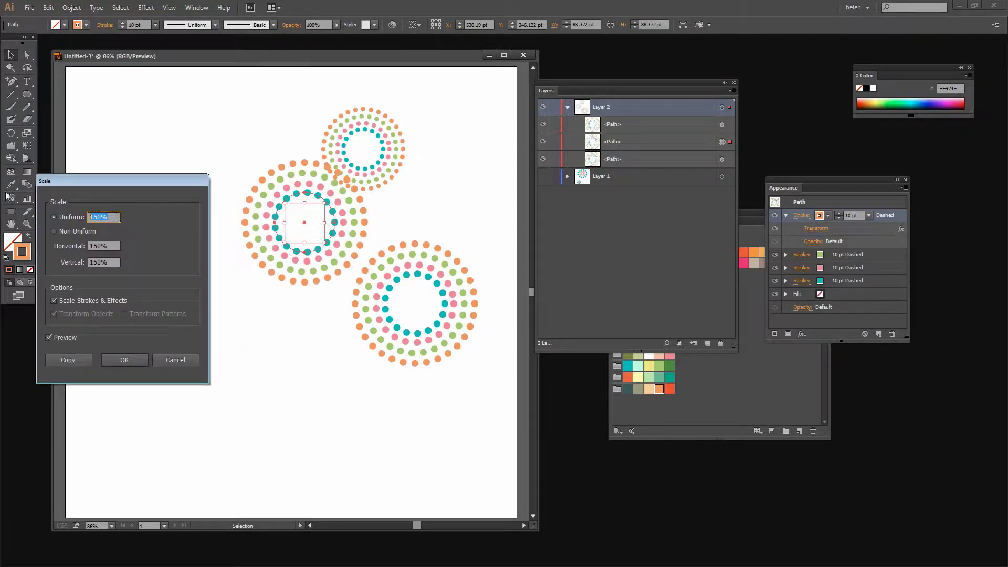
text(50)
key(Tab)
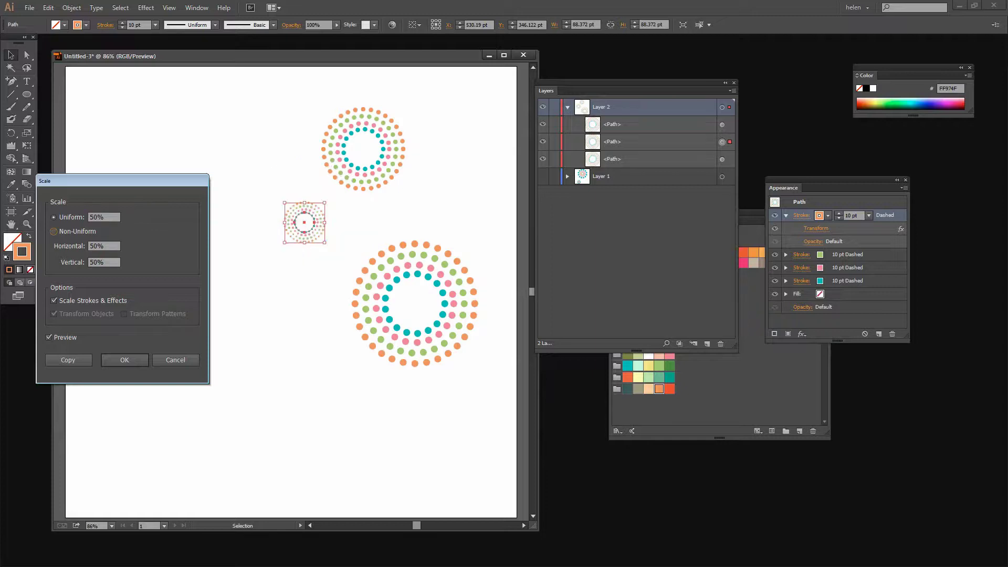
click(124, 360)
click(276, 339)
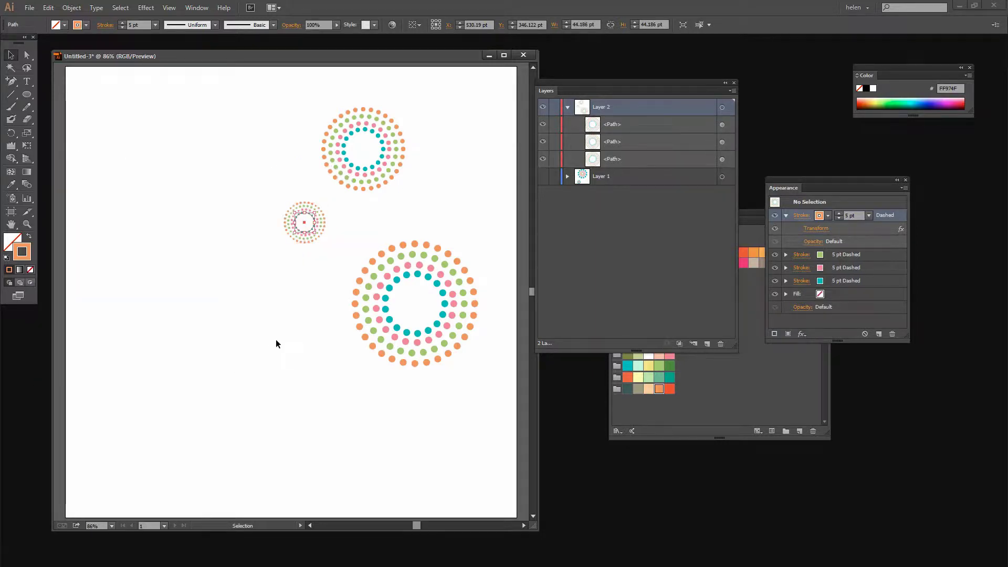
- Show Layer 1 and create a swatch color group from the selected artwork of its large dot-ring group
click(544, 177)
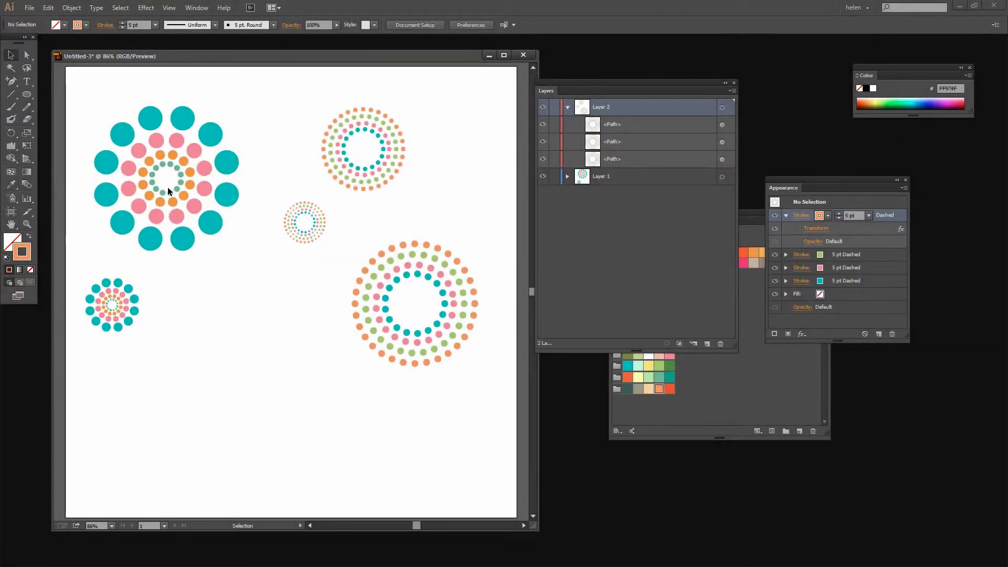
click(168, 191)
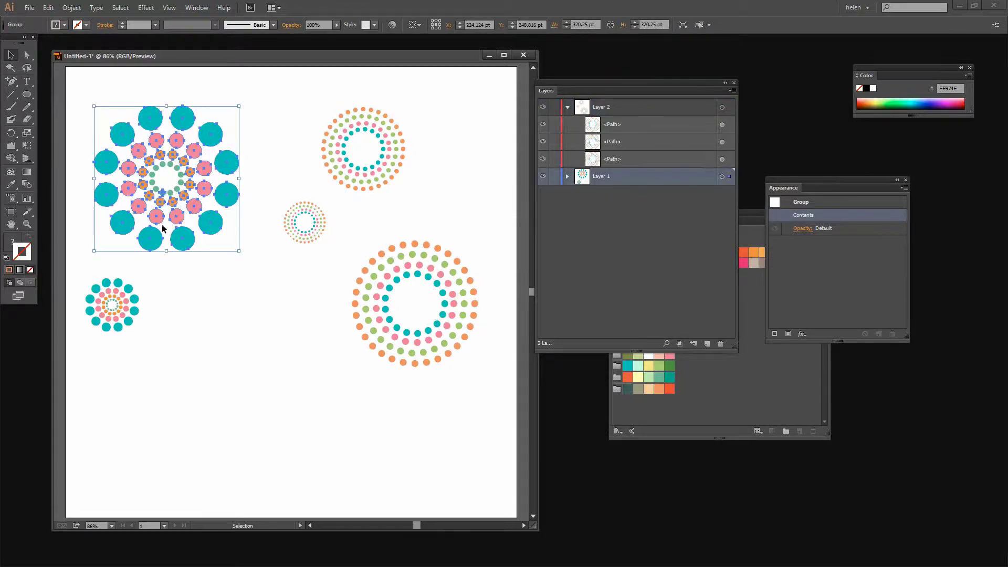
drag(754, 210, 563, 184)
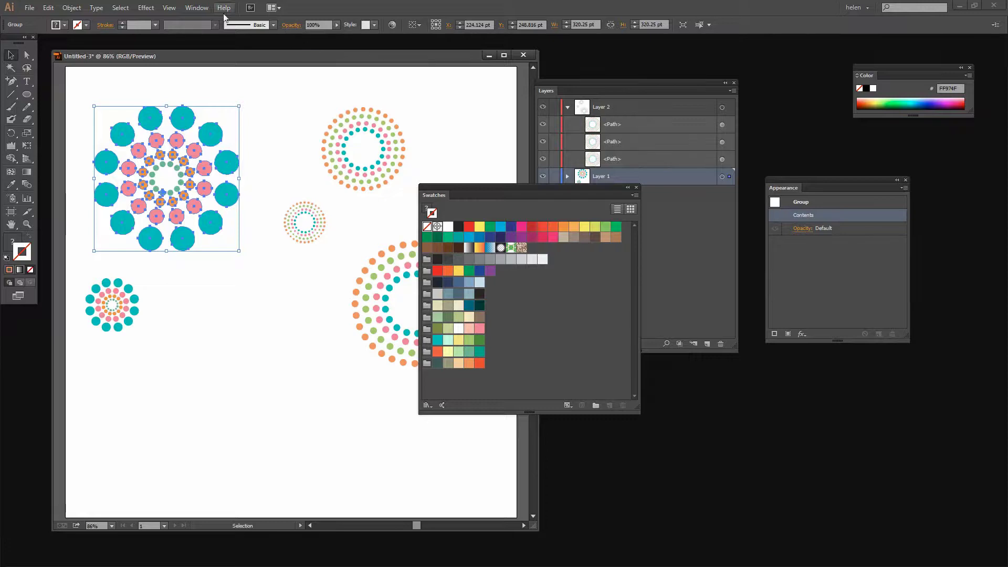
click(196, 8)
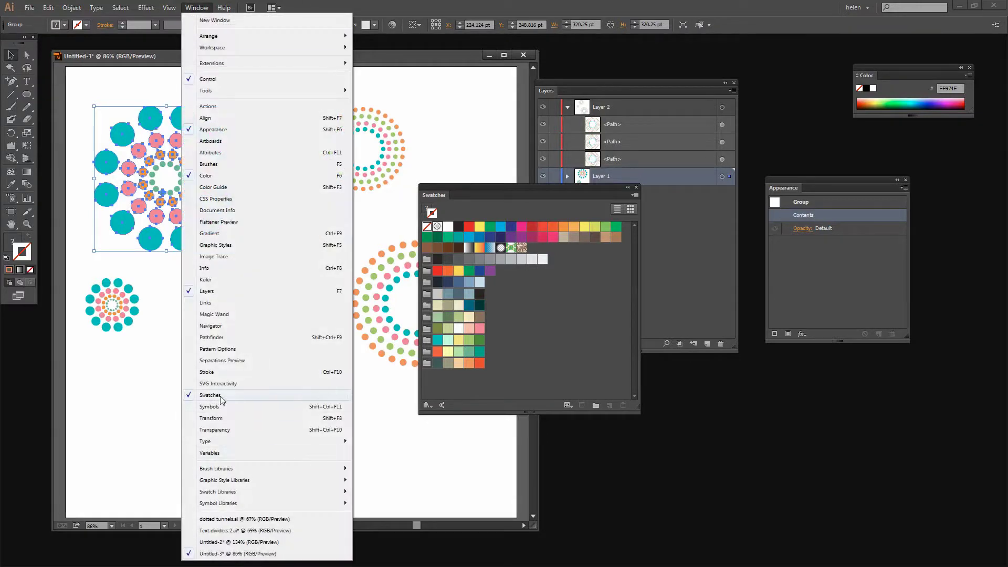
click(512, 358)
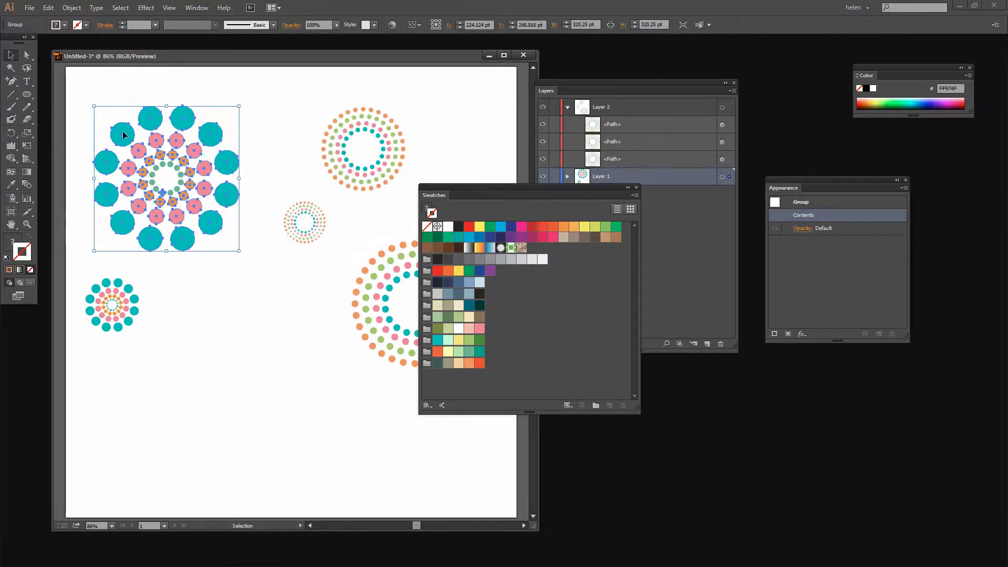
click(596, 406)
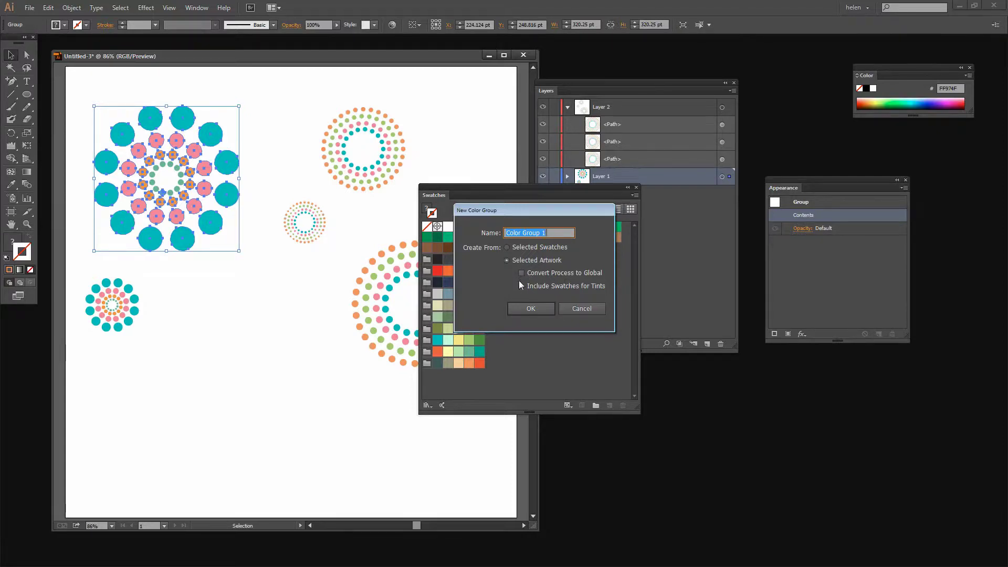
click(518, 308)
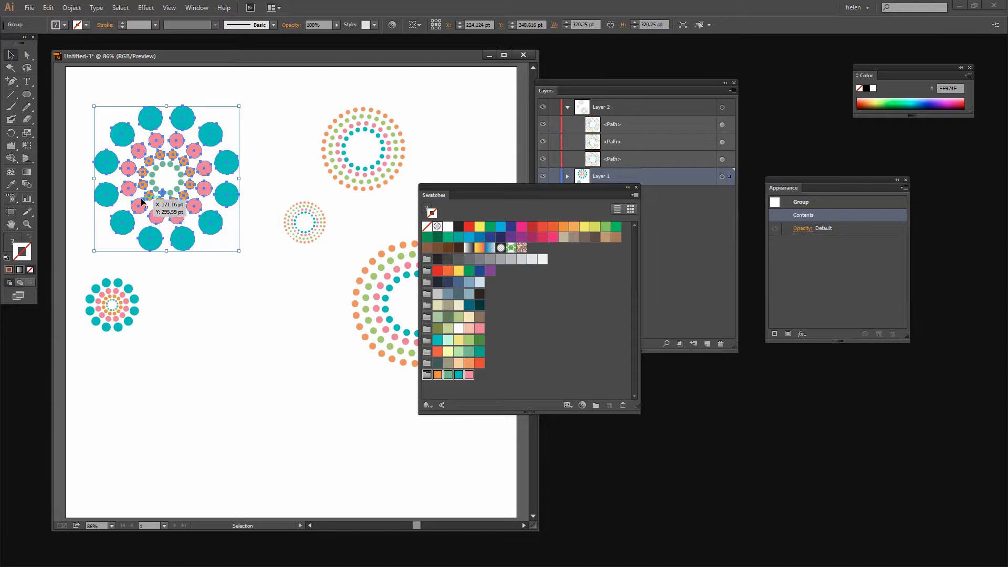
- Recolor the large dot-ring group by randomizing its color order to green, teal, pink and orange from outside in, saving the changes to Color Group 1
click(582, 406)
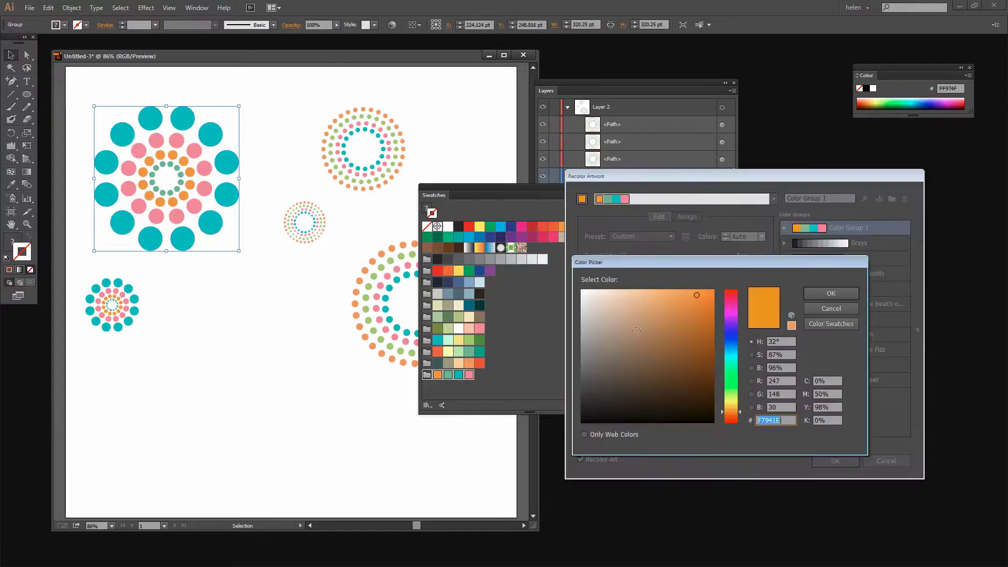
click(830, 312)
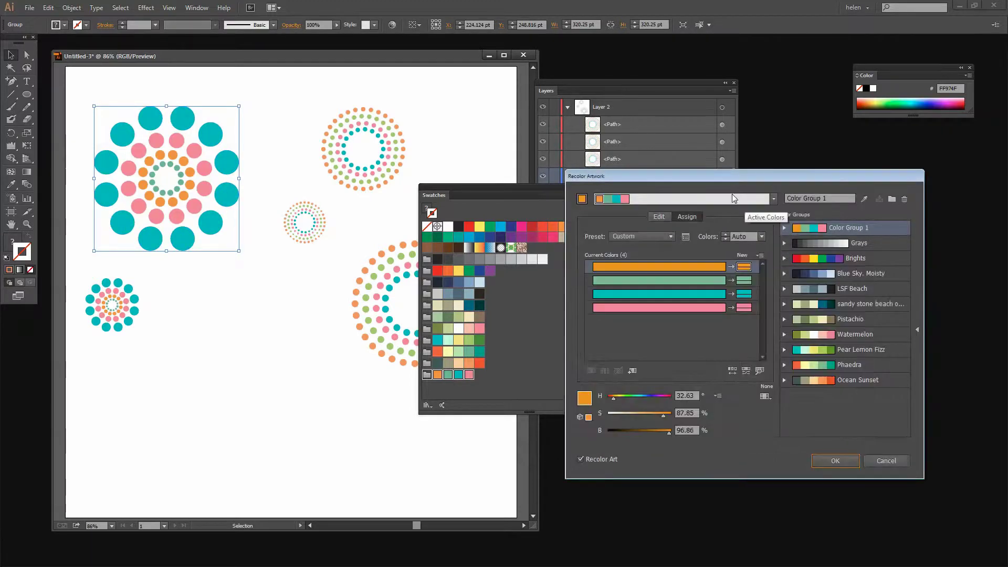
drag(711, 175, 434, 97)
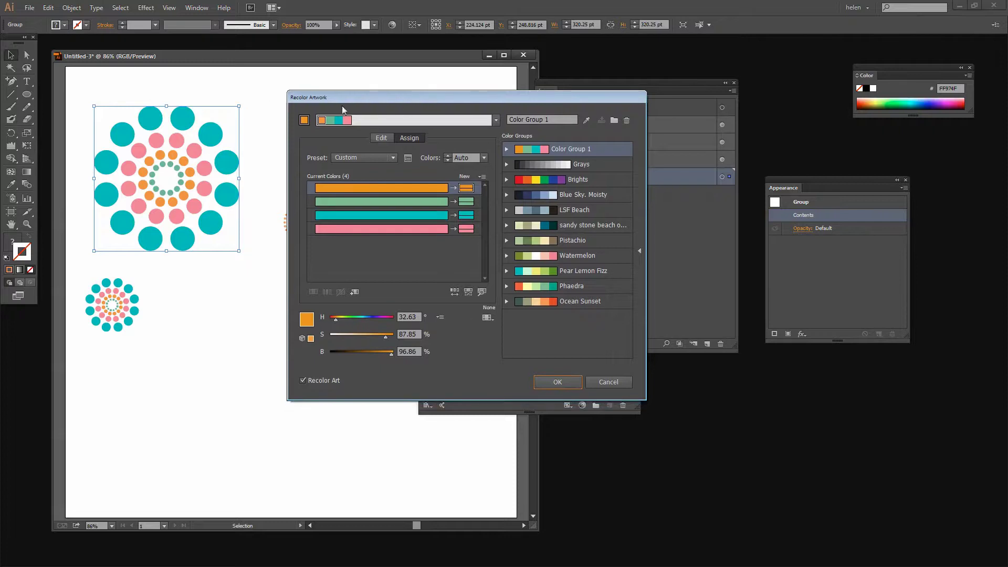
click(455, 293)
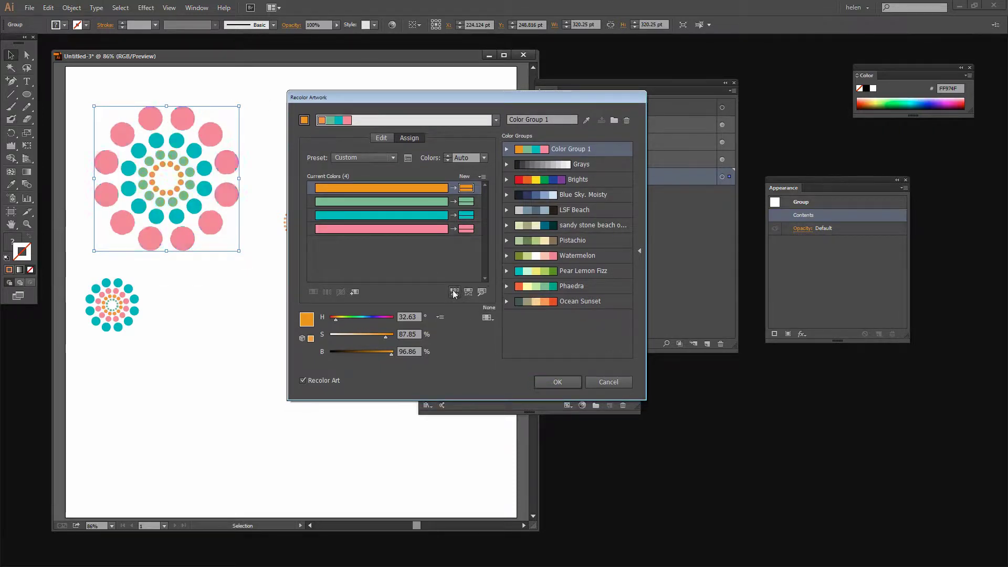
click(454, 293)
click(454, 293)
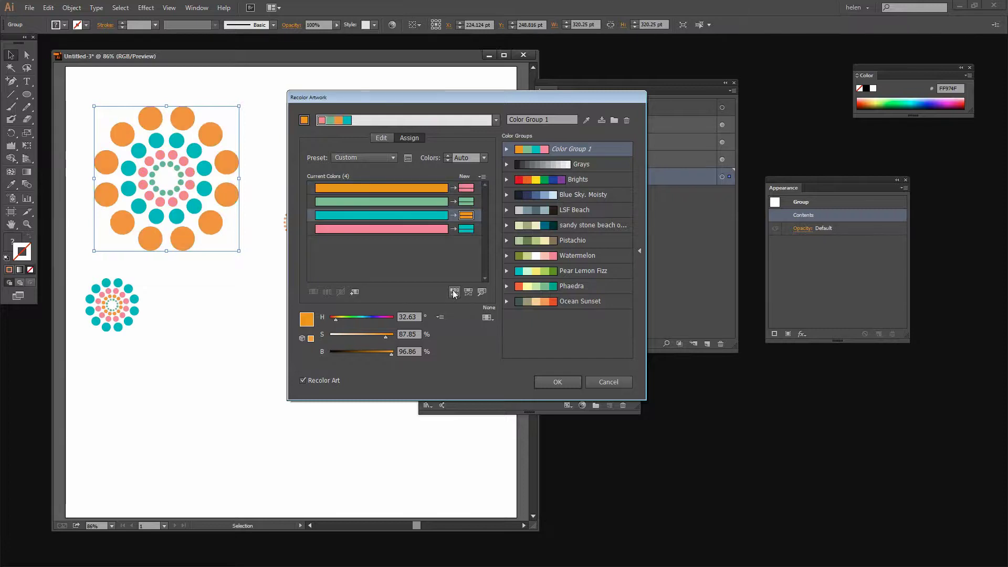
click(455, 293)
click(455, 293)
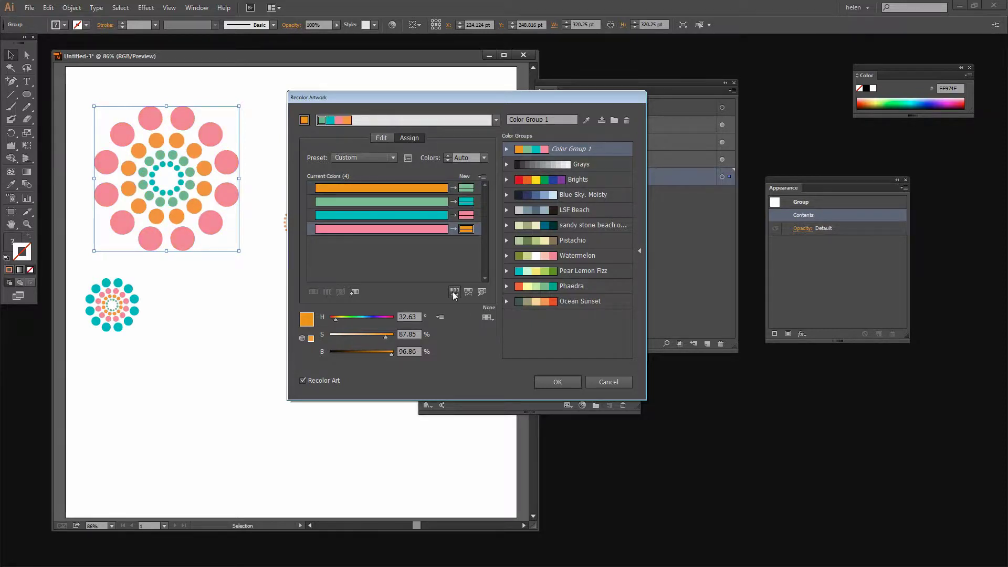
click(455, 293)
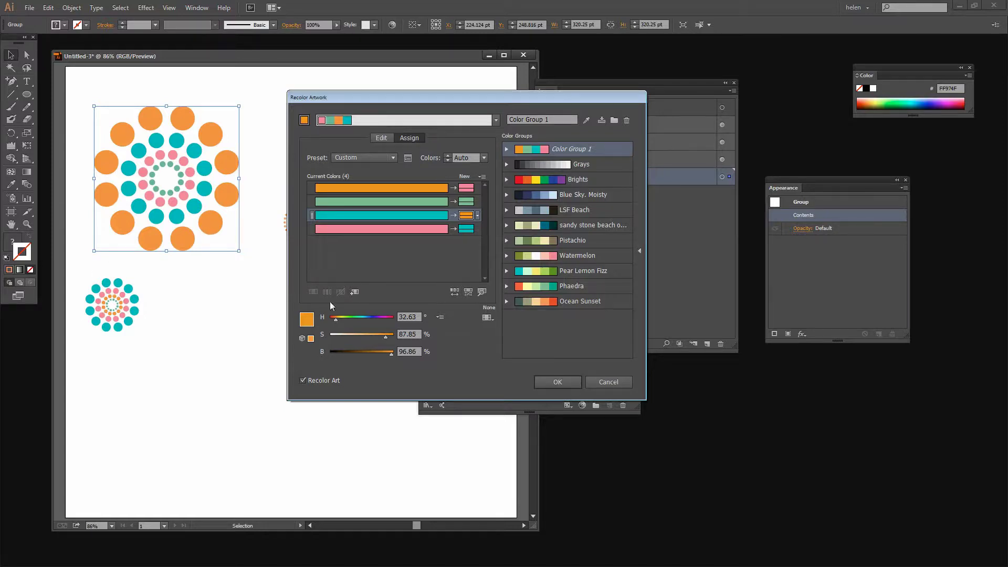
click(455, 293)
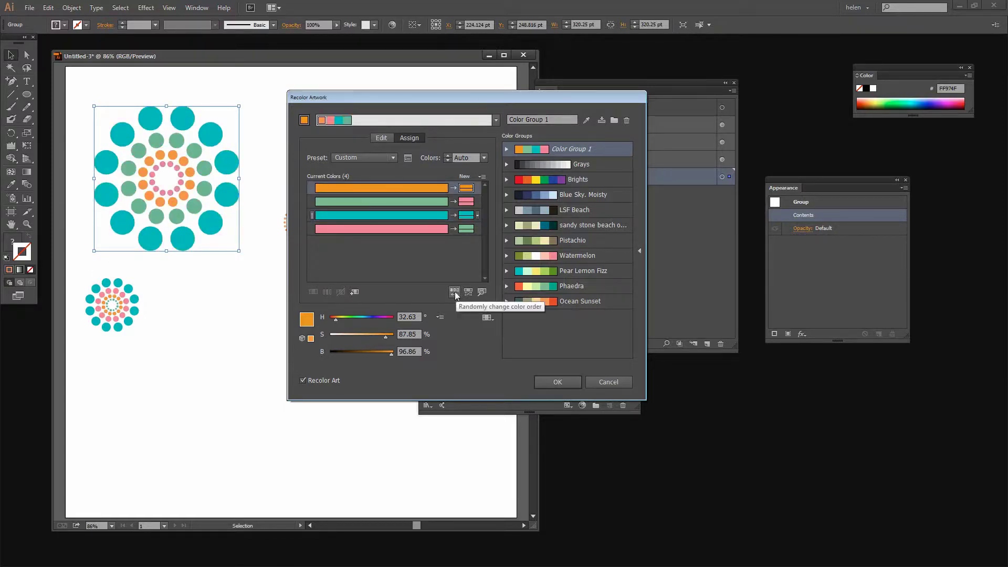
click(454, 293)
click(455, 293)
click(454, 293)
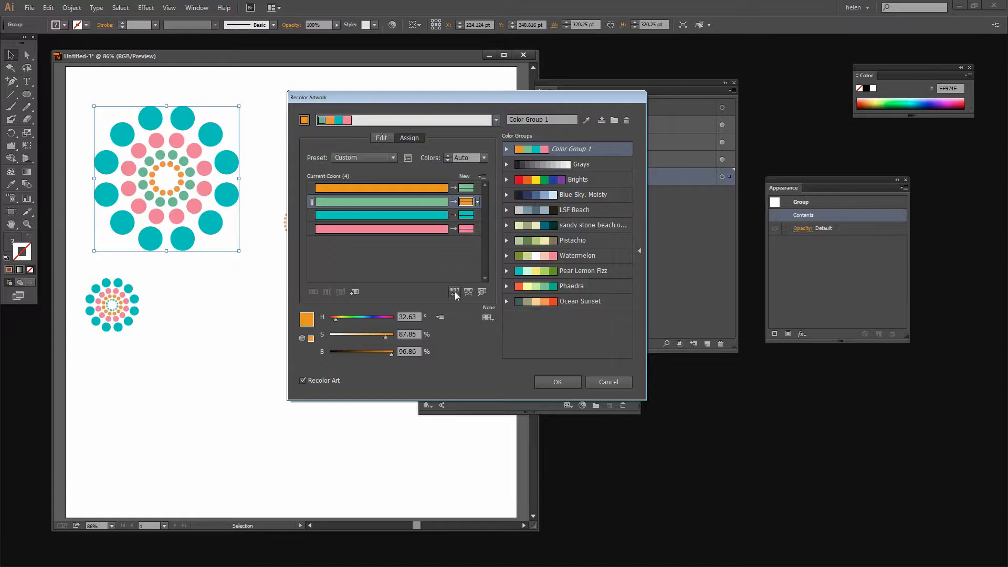
click(454, 293)
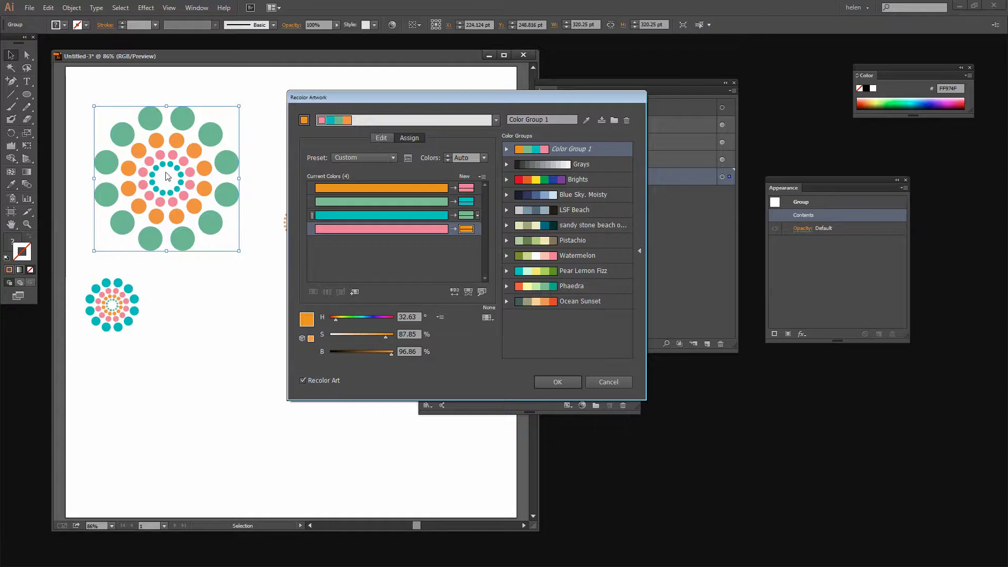
click(455, 292)
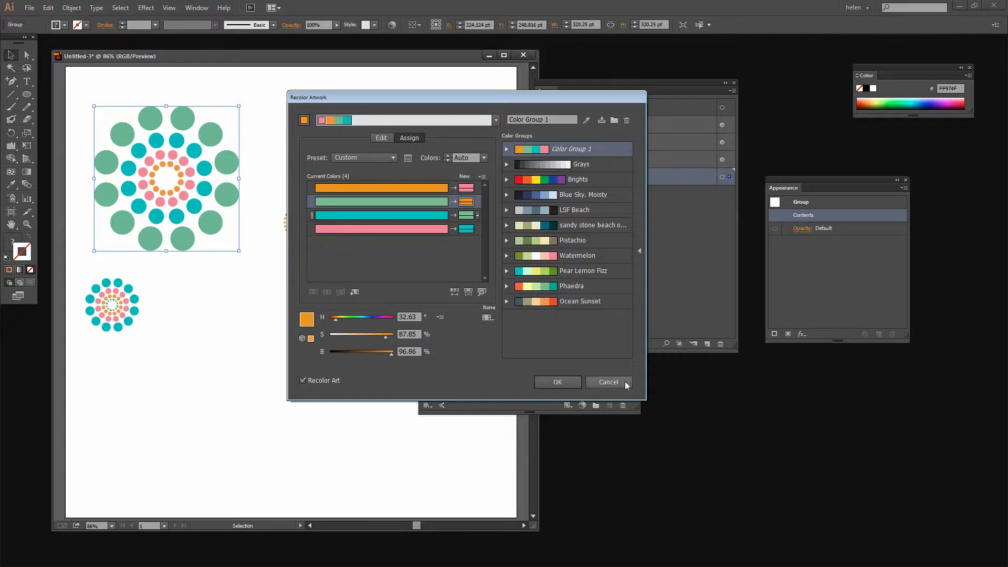
click(562, 383)
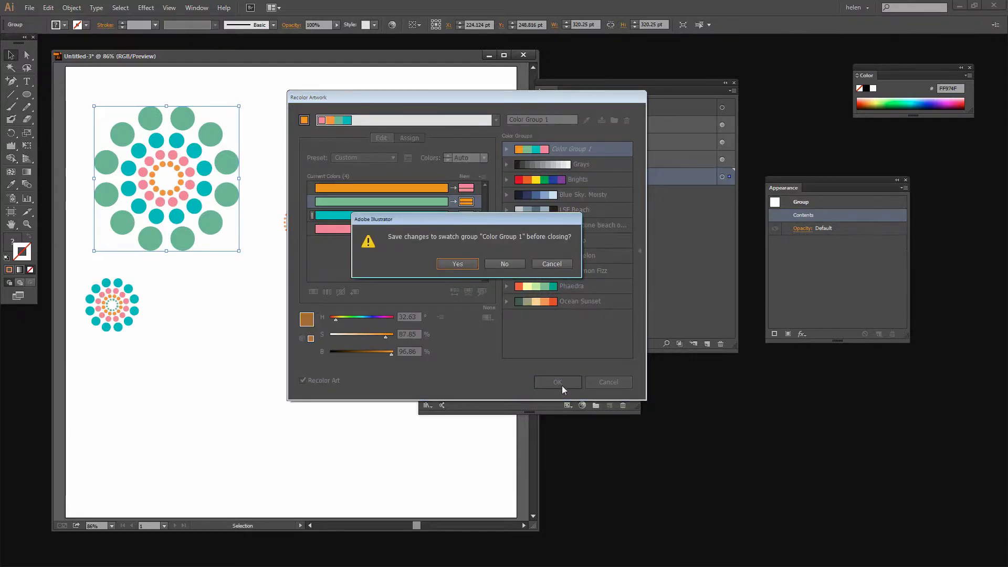
click(457, 263)
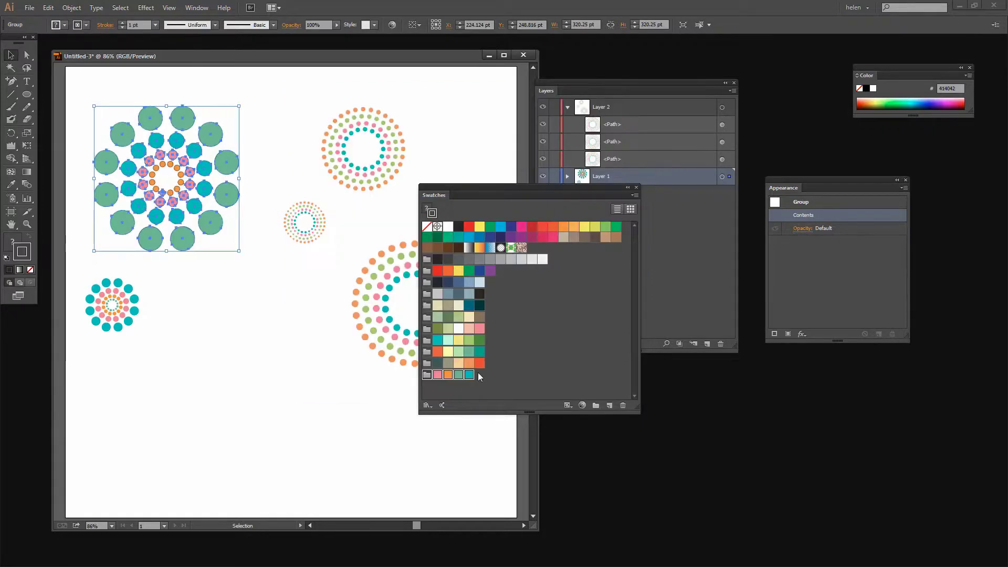
- Remove the stroke from the recolored large dot-ring group and deselect it
click(187, 263)
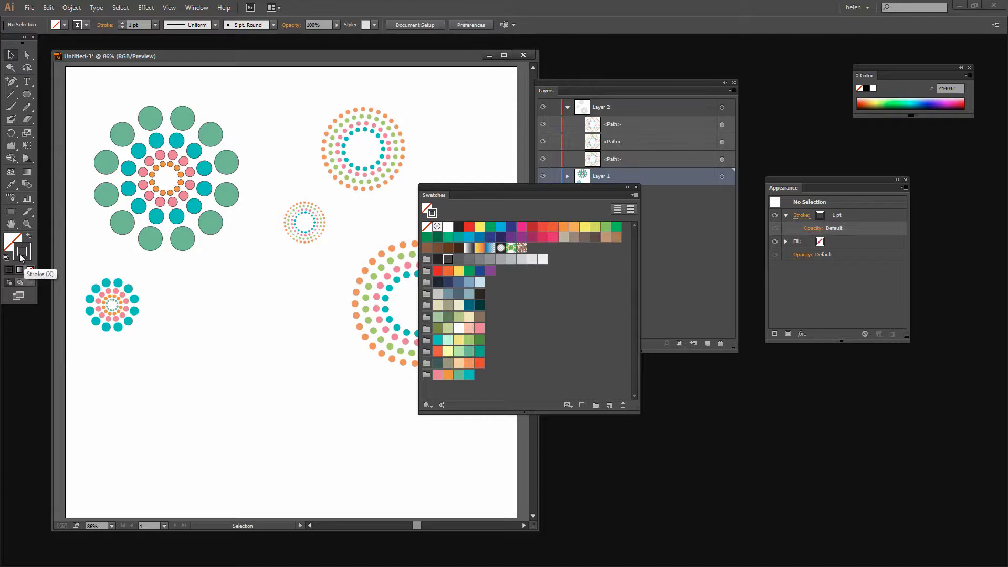
click(183, 244)
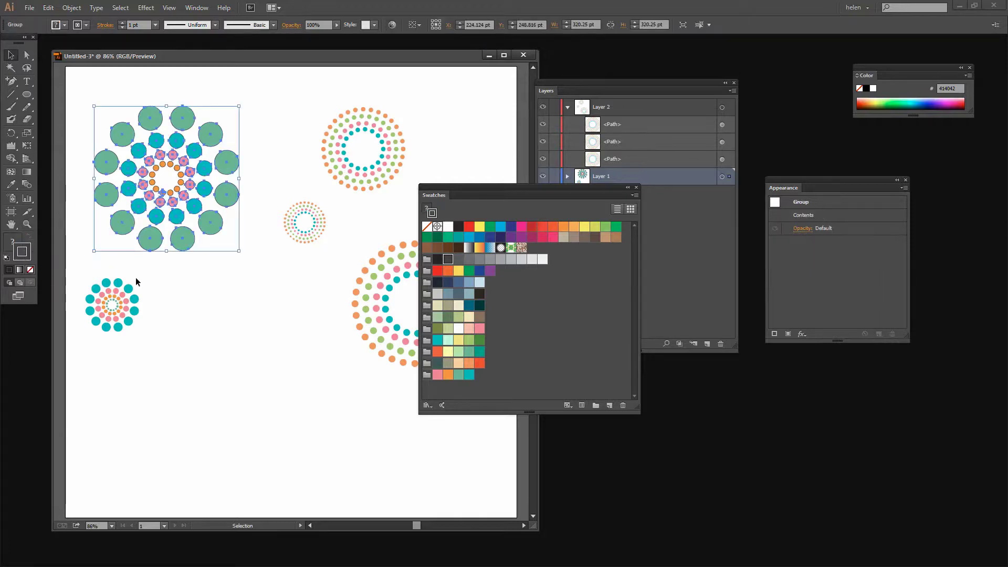
click(29, 270)
click(235, 329)
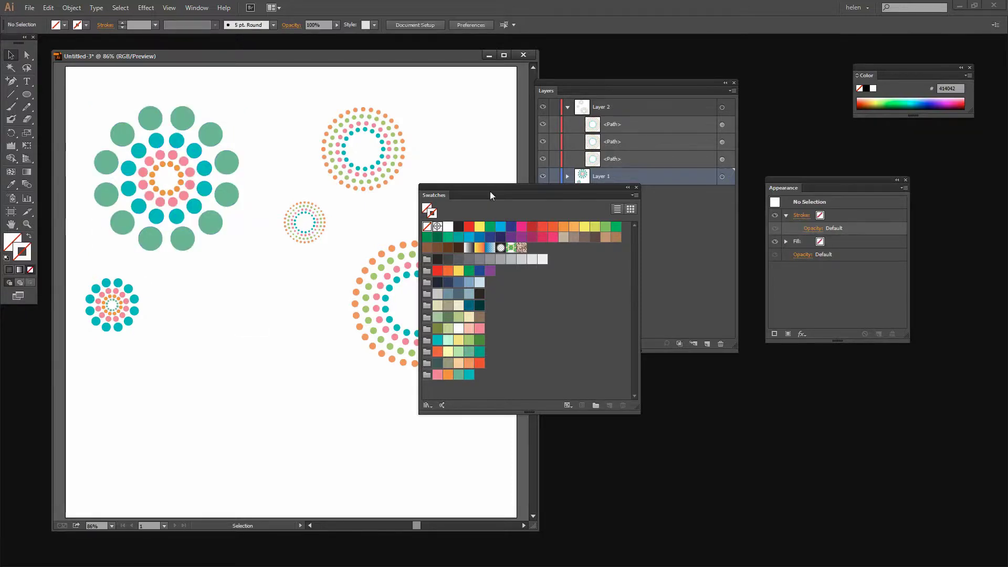
- Move the 150% dot-ring copy left, below the smallest dashed rings, and create a swatch color group from its selected artwork
drag(490, 191, 651, 127)
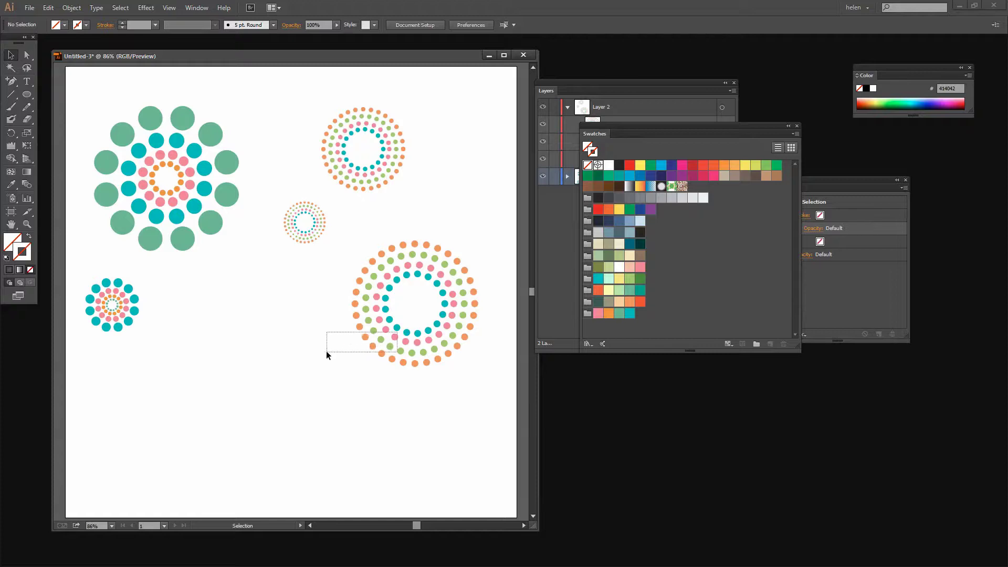
drag(398, 326, 307, 339)
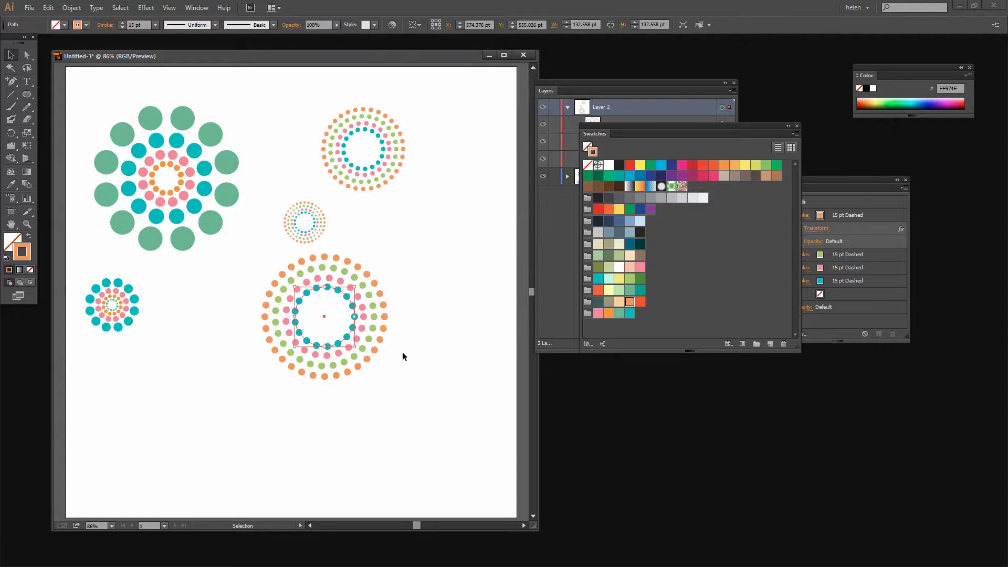
click(756, 344)
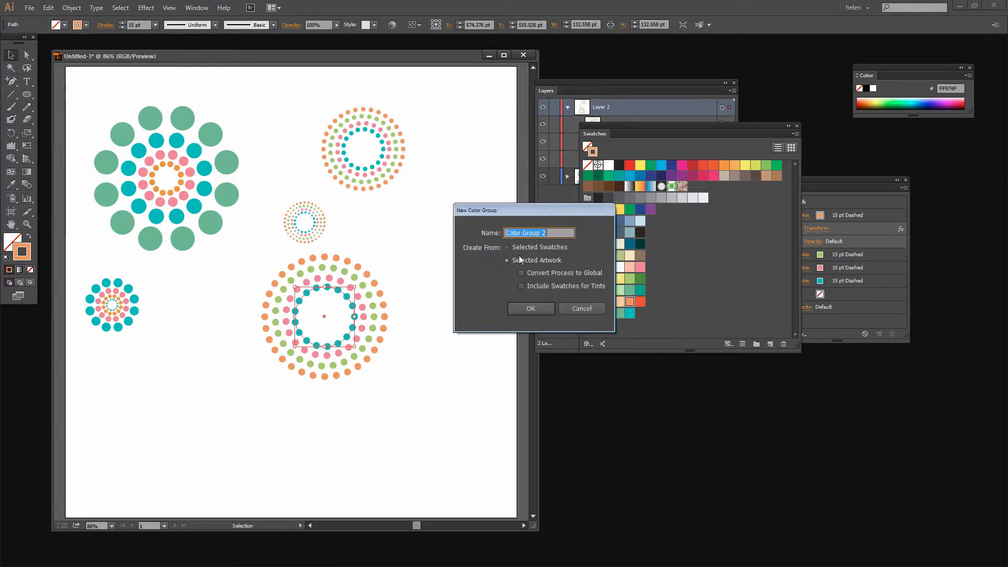
click(528, 307)
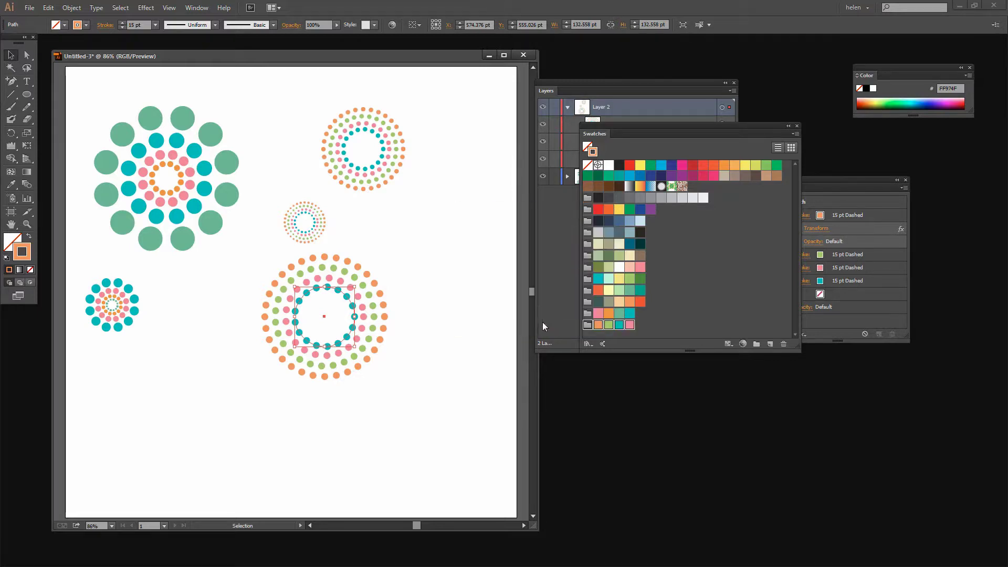
- Open Recolor Artwork for the 150% dot rings beside the artwork and randomly change their color order
click(743, 344)
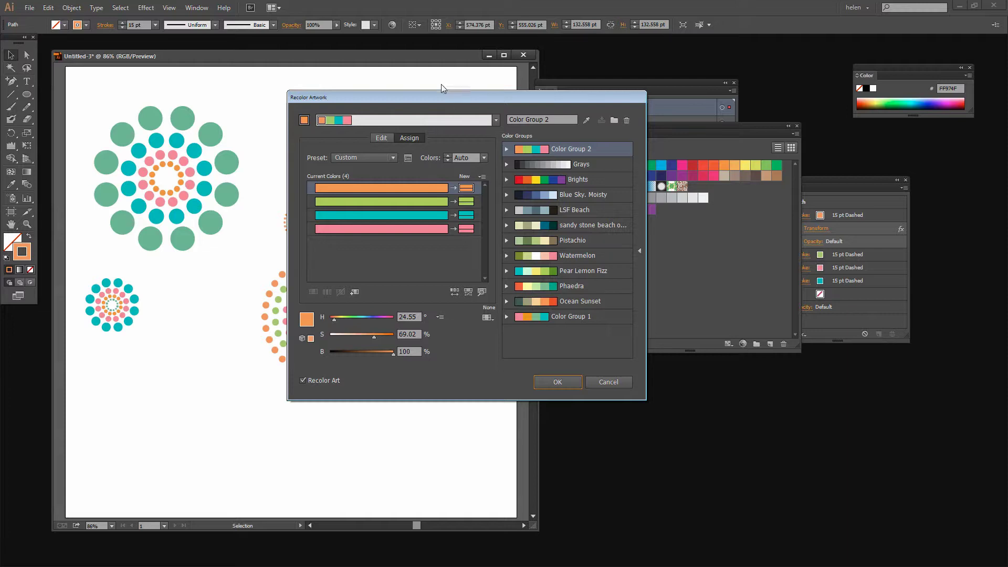
drag(420, 93, 544, 117)
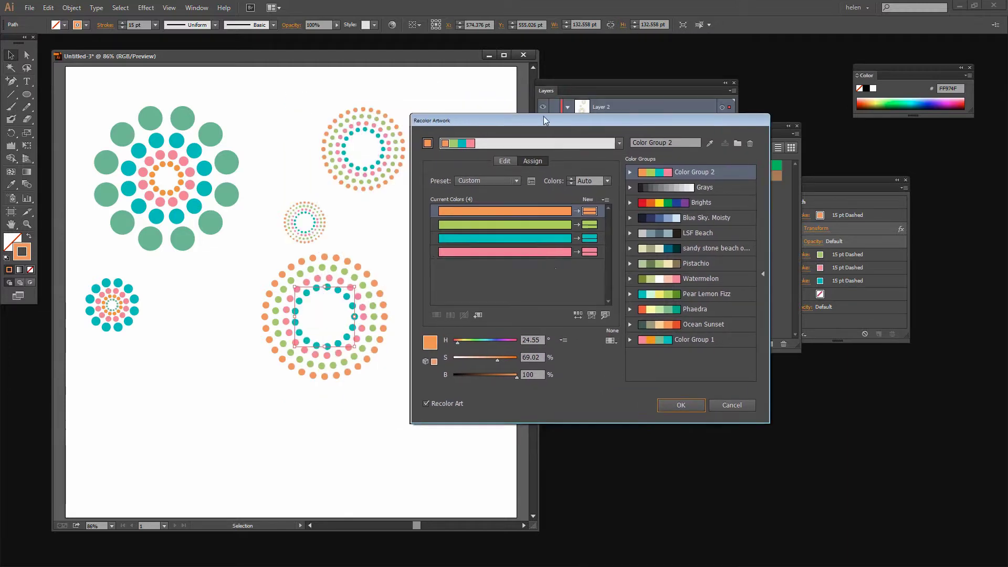
click(578, 318)
click(577, 318)
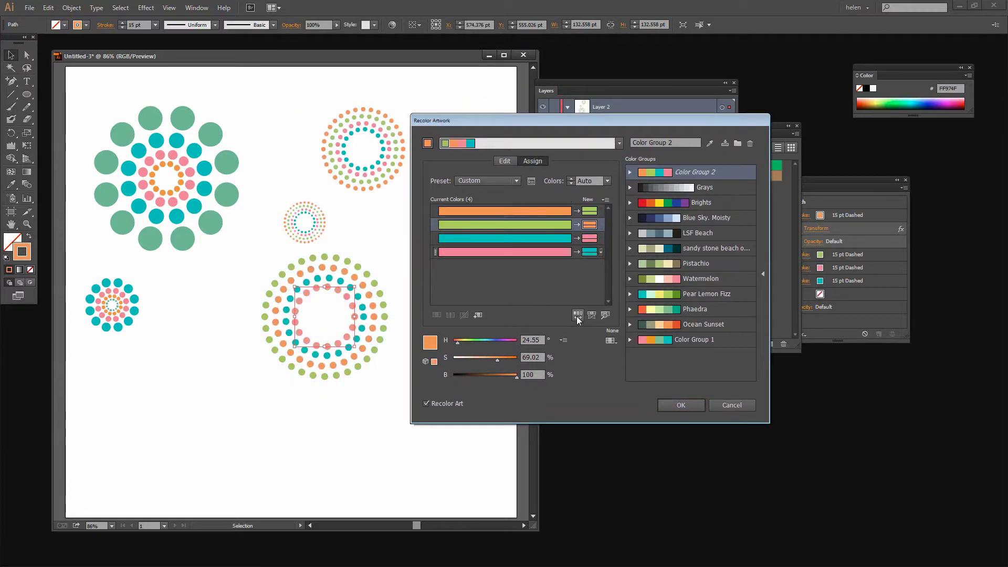
- Shift the harmony colors on the color wheel to green, yellow, purple and peach from outside in, applying them and saving the changes to Color Group 2
click(506, 161)
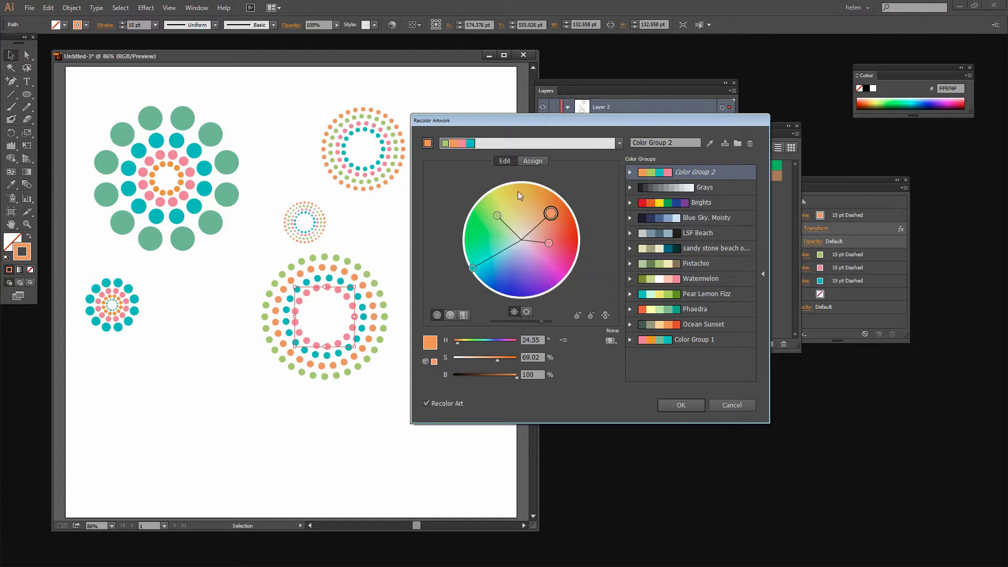
mouse_move(472, 268)
mouse_down()
mouse_move(505, 294)
mouse_move(553, 290)
mouse_move(569, 255)
mouse_up()
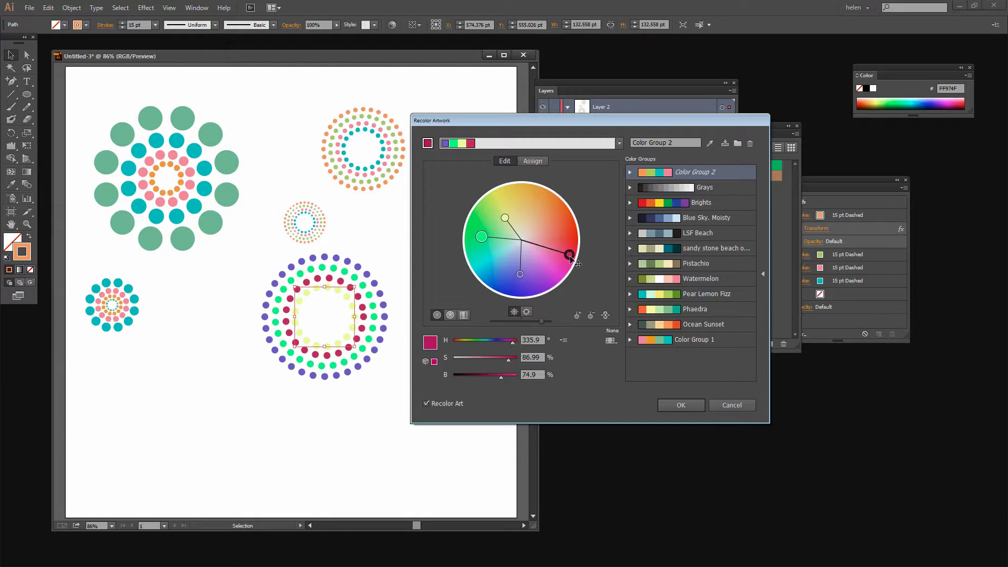
drag(571, 256, 578, 229)
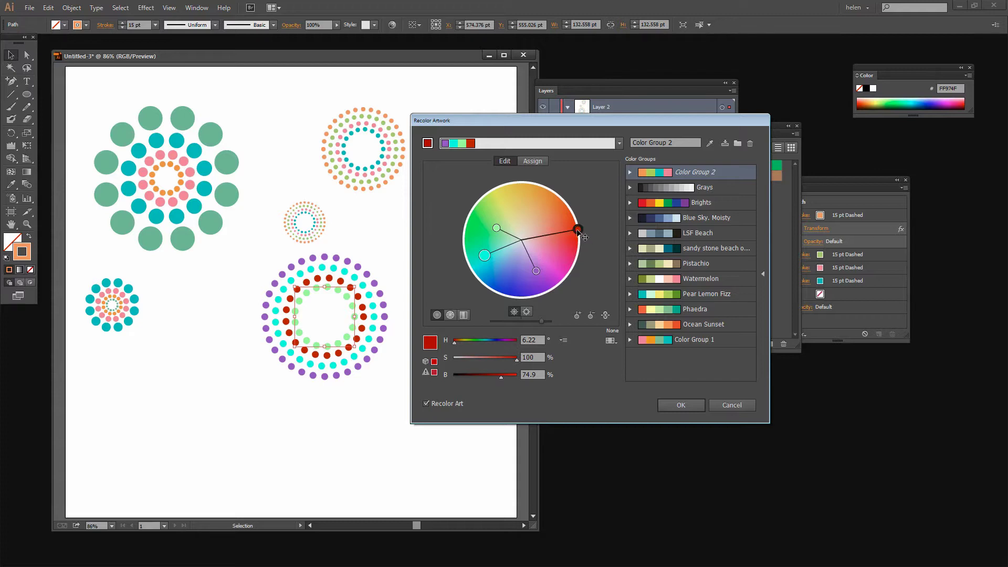
mouse_move(578, 231)
mouse_down()
mouse_move(567, 206)
mouse_move(543, 190)
mouse_up()
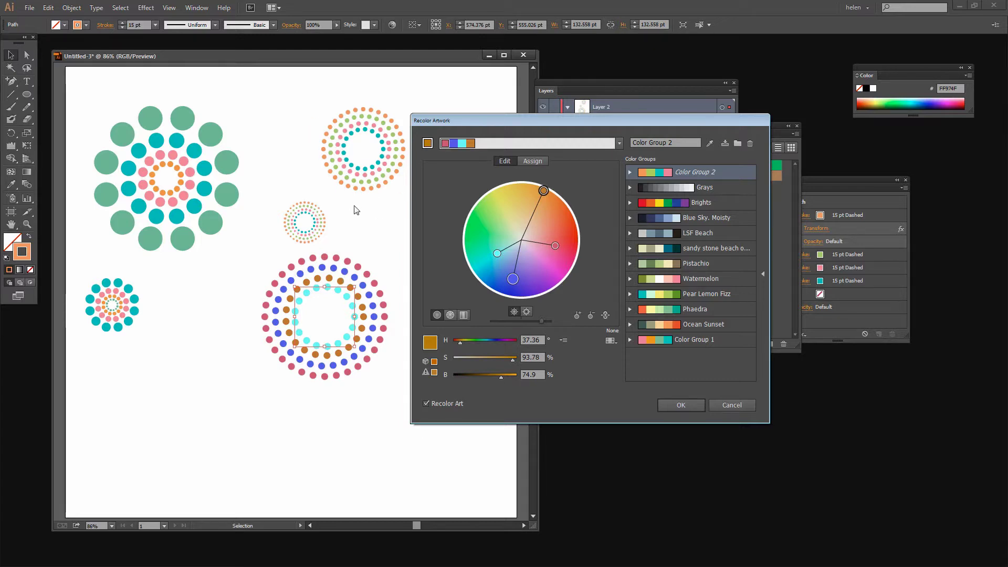
mouse_move(544, 189)
mouse_down()
mouse_move(514, 185)
mouse_move(516, 203)
mouse_up()
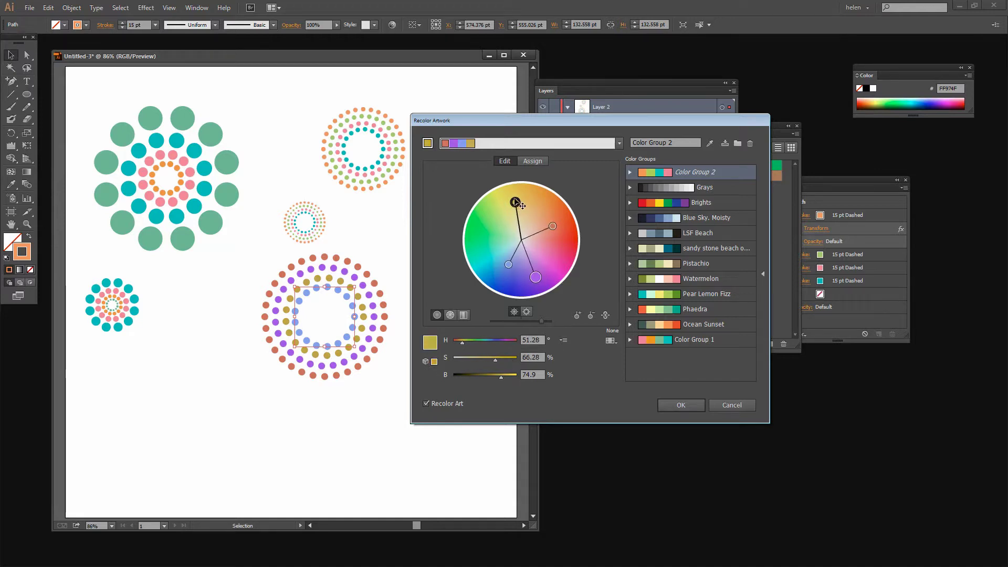
drag(516, 203, 519, 226)
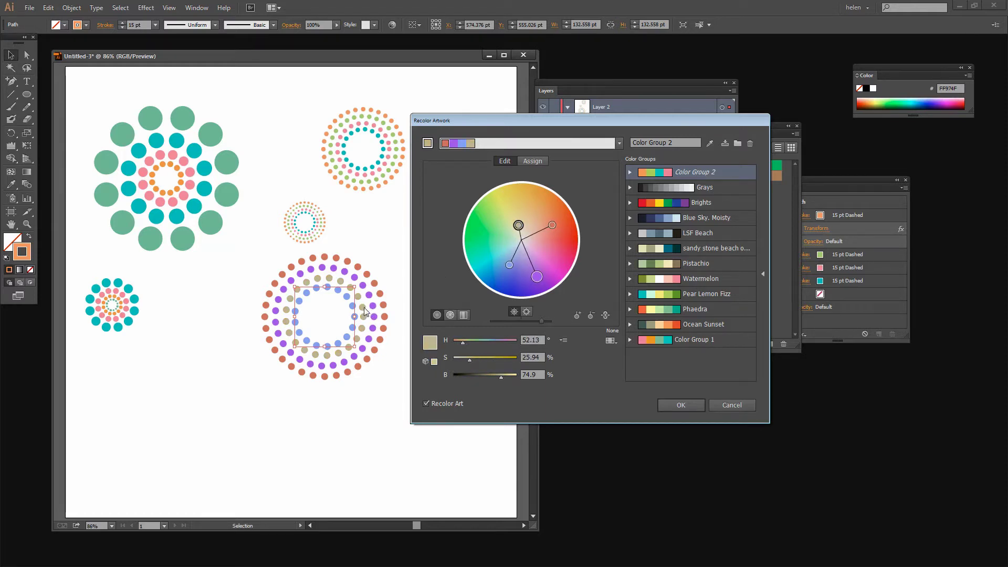
mouse_move(519, 225)
mouse_down()
mouse_move(519, 189)
mouse_move(475, 216)
mouse_move(499, 304)
mouse_move(507, 297)
mouse_up()
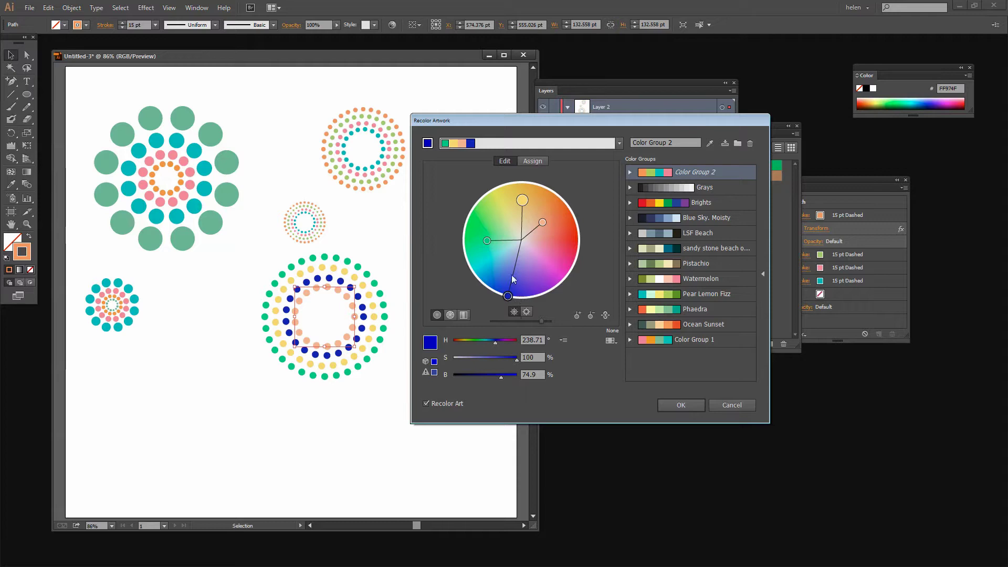
mouse_move(507, 296)
mouse_down()
mouse_move(519, 264)
mouse_move(516, 273)
mouse_up()
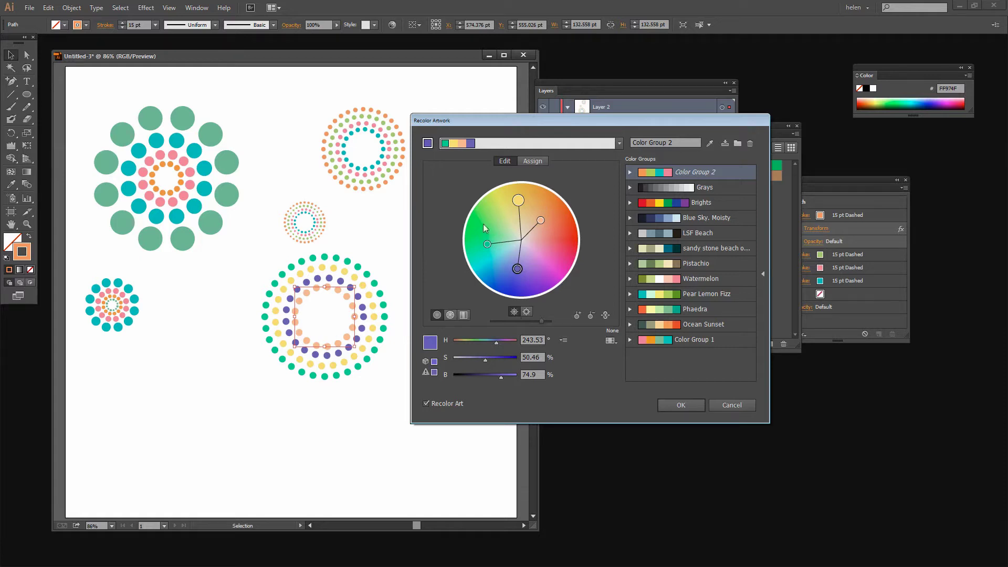
click(674, 408)
click(572, 286)
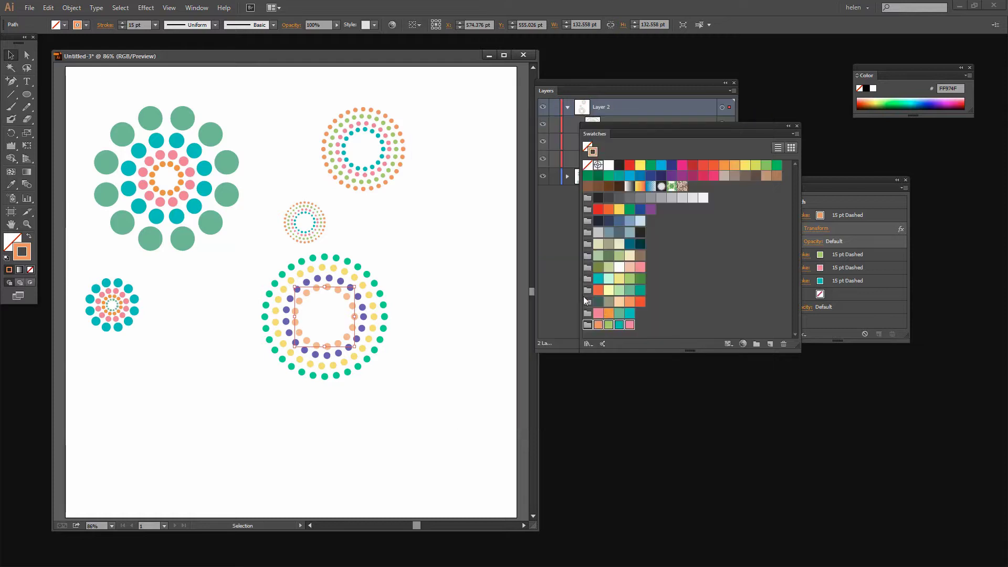
- Create a swatch color group from the selected artwork of the original dashed dot rings above
click(373, 165)
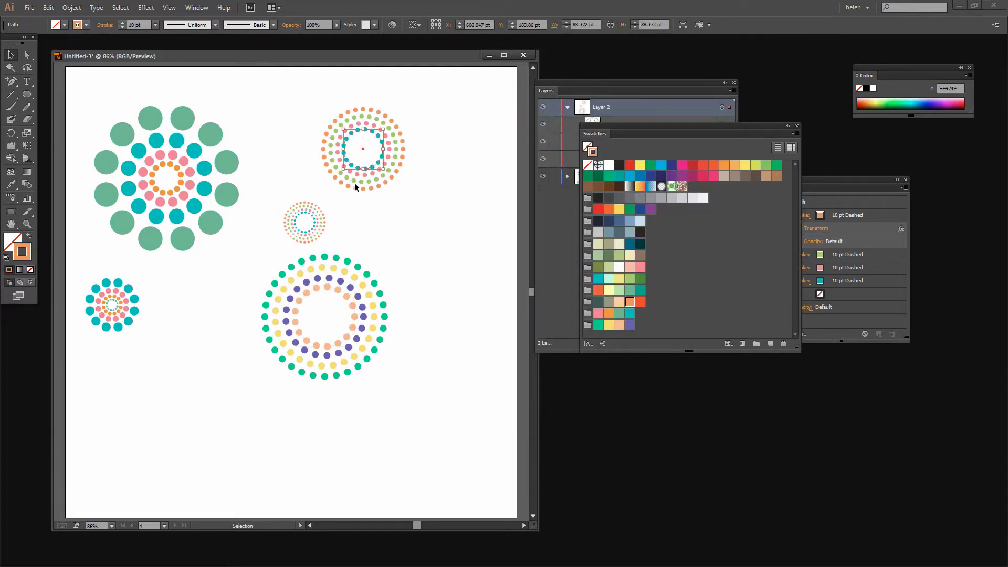
click(755, 344)
click(535, 310)
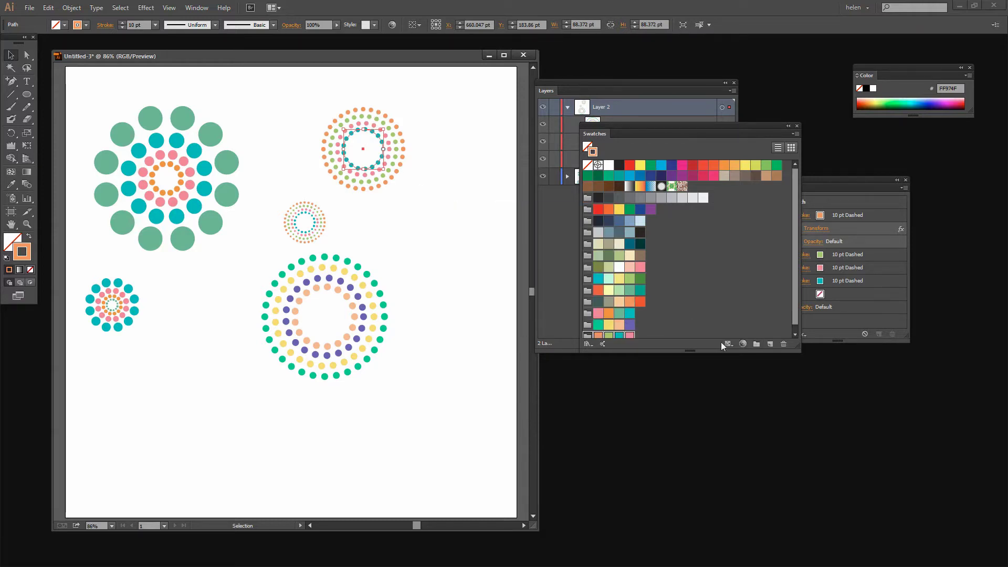
- Open Recolor Artwork for the selected dashed dot rings and rotate the linked harmony colors to yellow, teal, indigo and peach on the color wheel
click(743, 344)
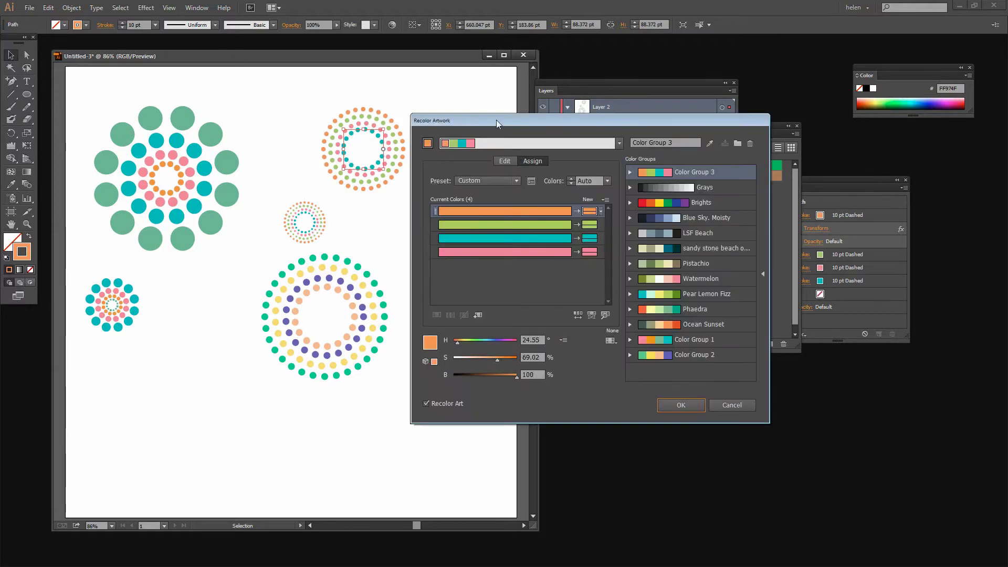
drag(496, 120, 573, 120)
click(576, 160)
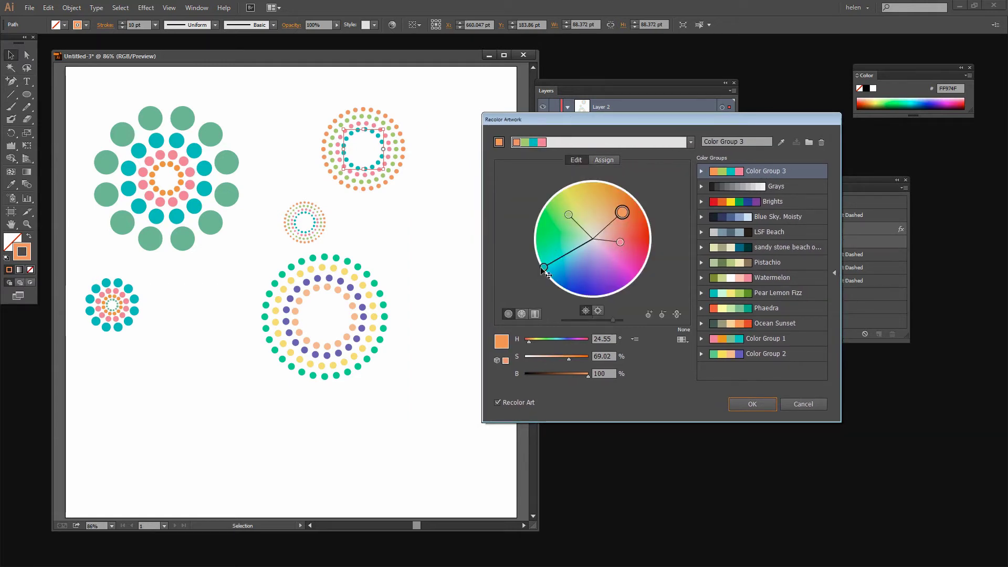
drag(544, 267, 596, 287)
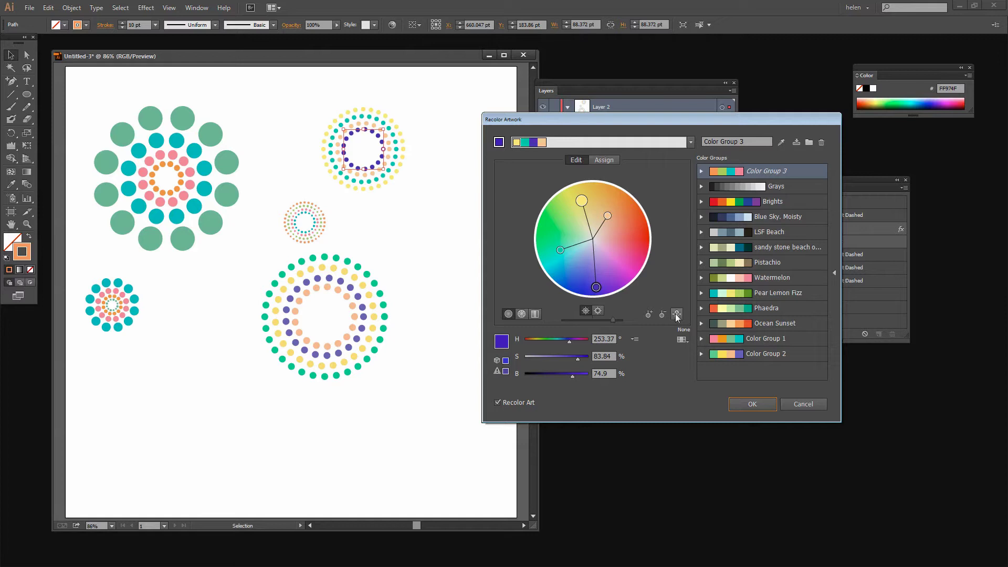
- Unlink the harmony colors and shift them individually to bright green, light blue, orange and magenta from the outer ring inward
click(676, 315)
drag(596, 287, 623, 248)
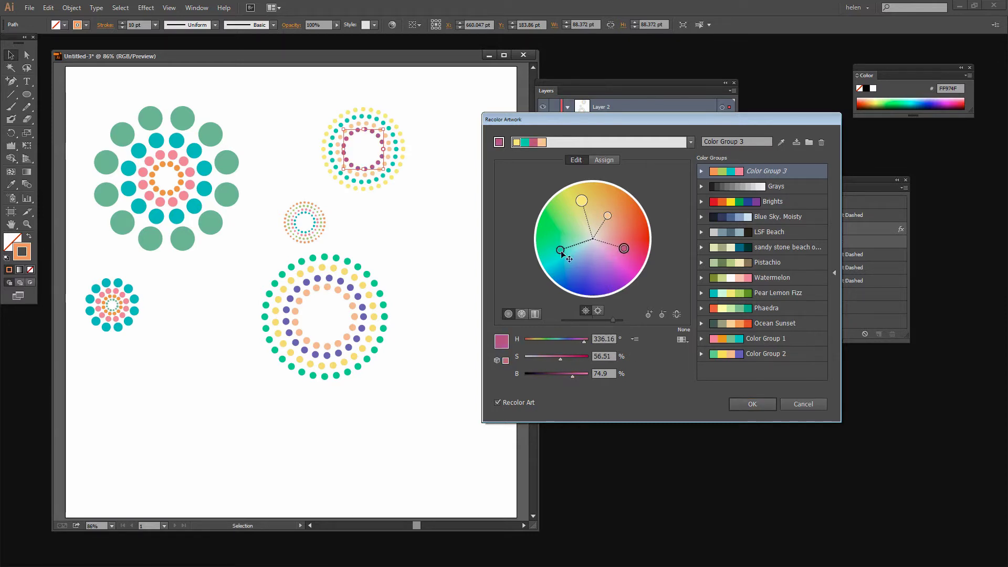
drag(560, 250, 564, 263)
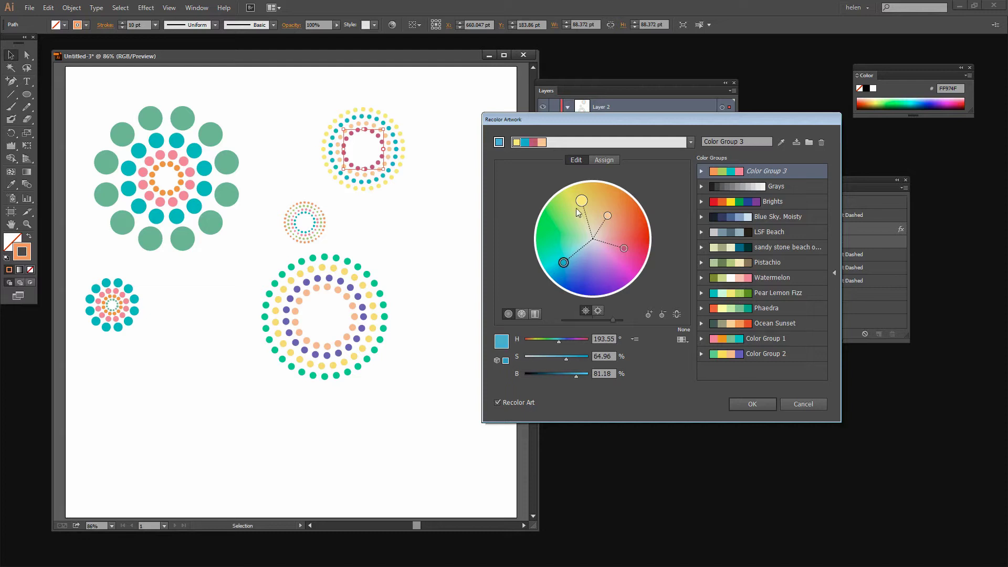
drag(581, 201, 548, 226)
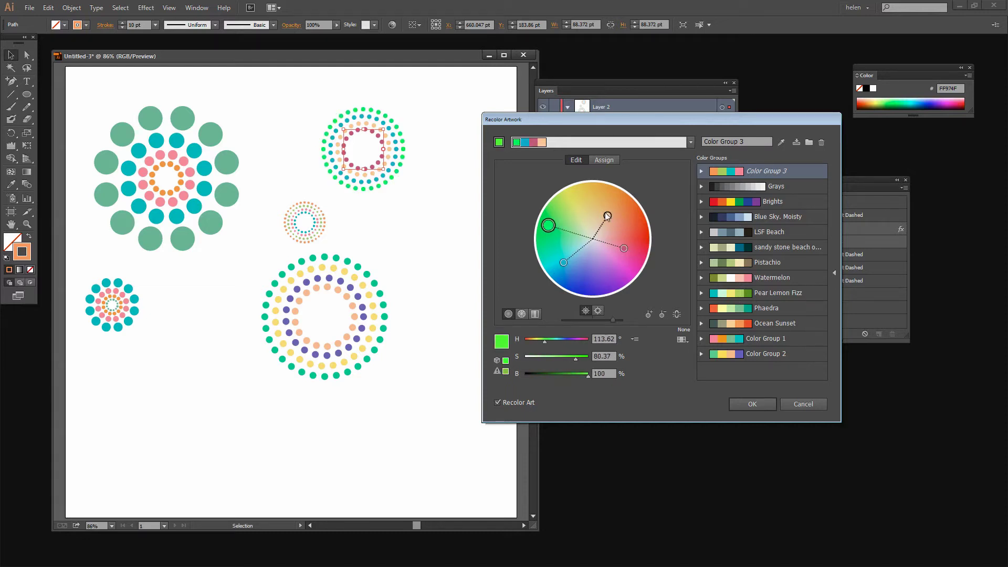
drag(606, 215, 633, 213)
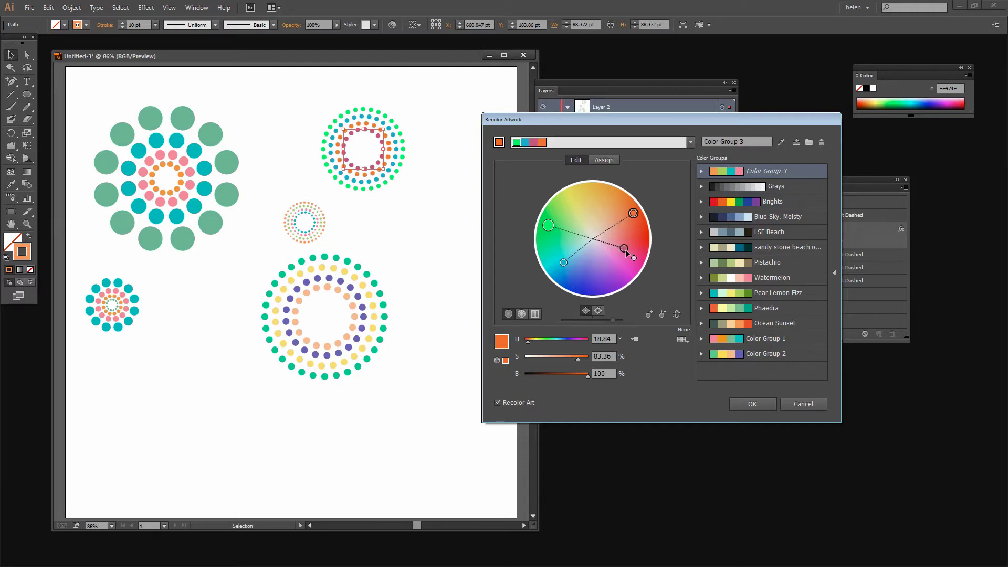
drag(624, 248, 630, 264)
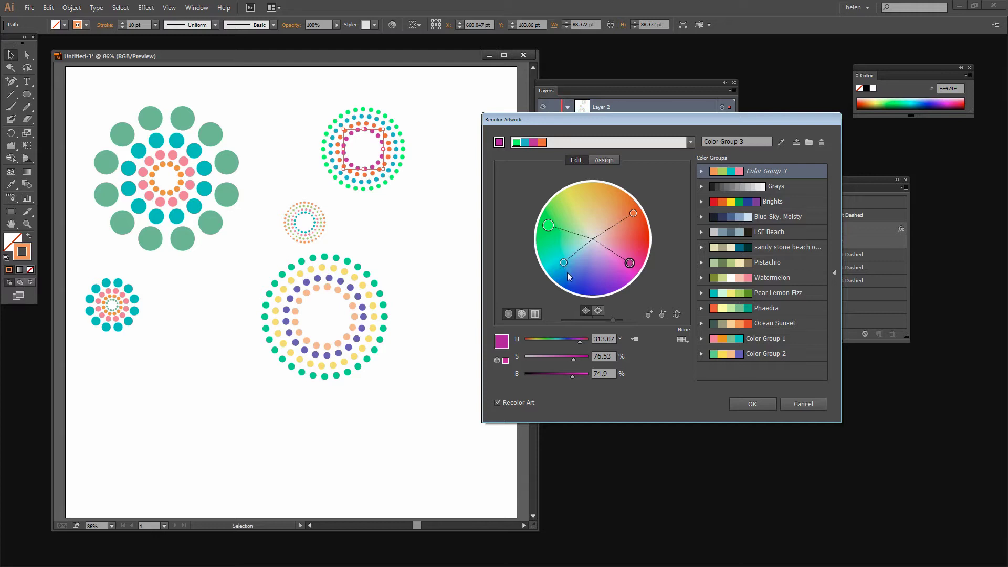
- Deepen the blue and fine-tune the green and orange, apply the recoloring with the changes saved to Color Group 3, and deselect the rings
drag(564, 263, 575, 276)
mouse_move(549, 225)
mouse_down()
mouse_move(558, 207)
mouse_move(550, 216)
mouse_up()
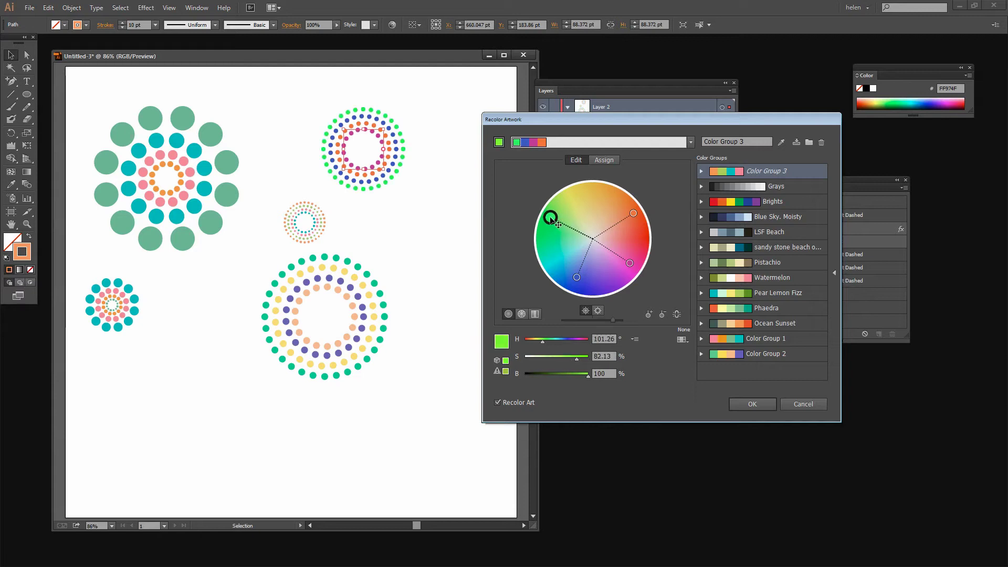
click(633, 213)
drag(635, 212, 633, 209)
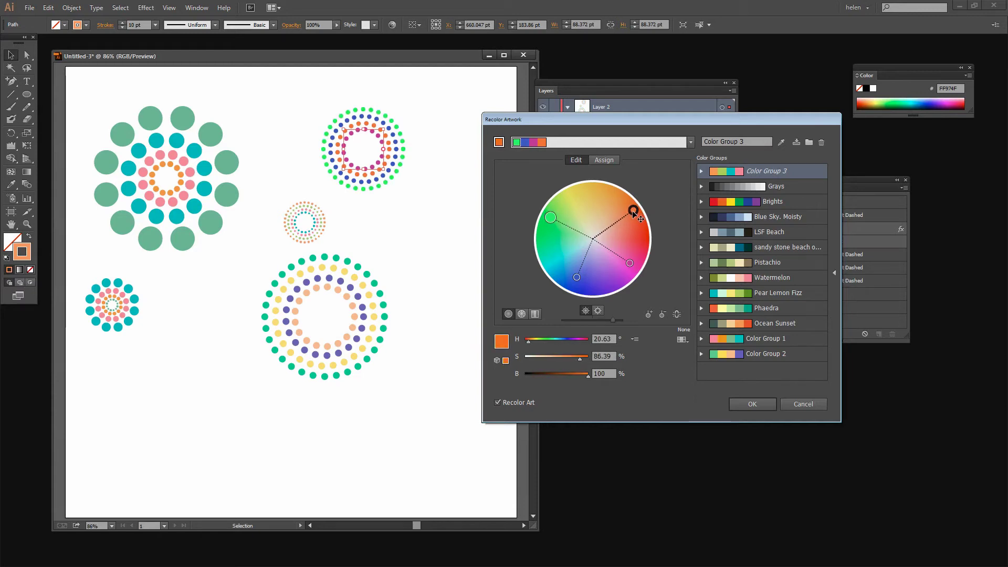
click(752, 406)
click(647, 285)
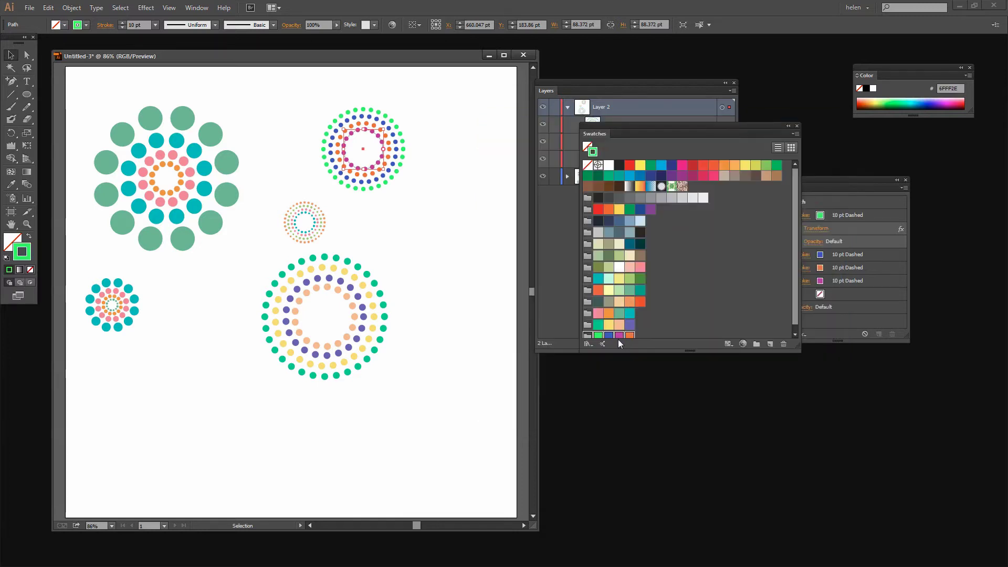
click(421, 327)
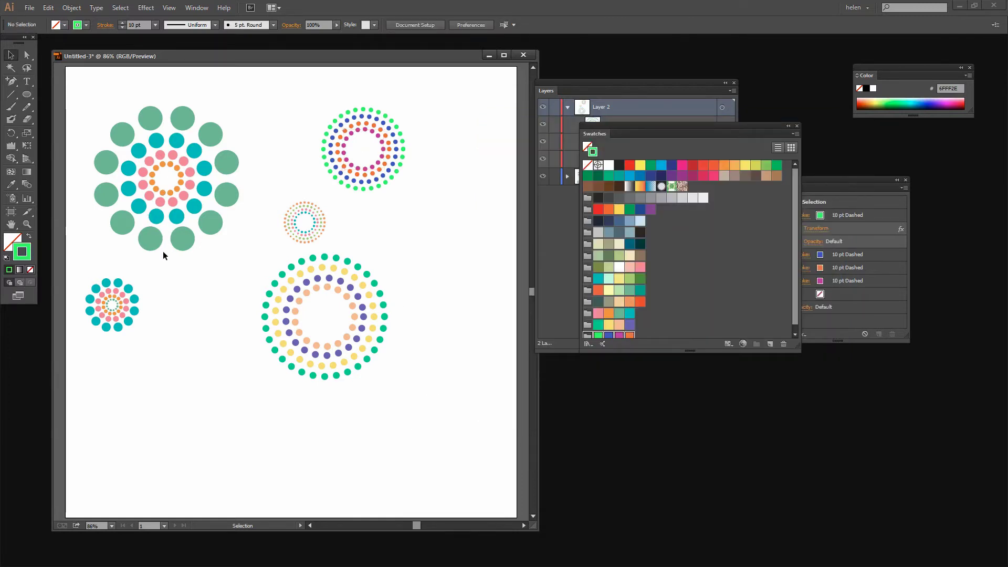